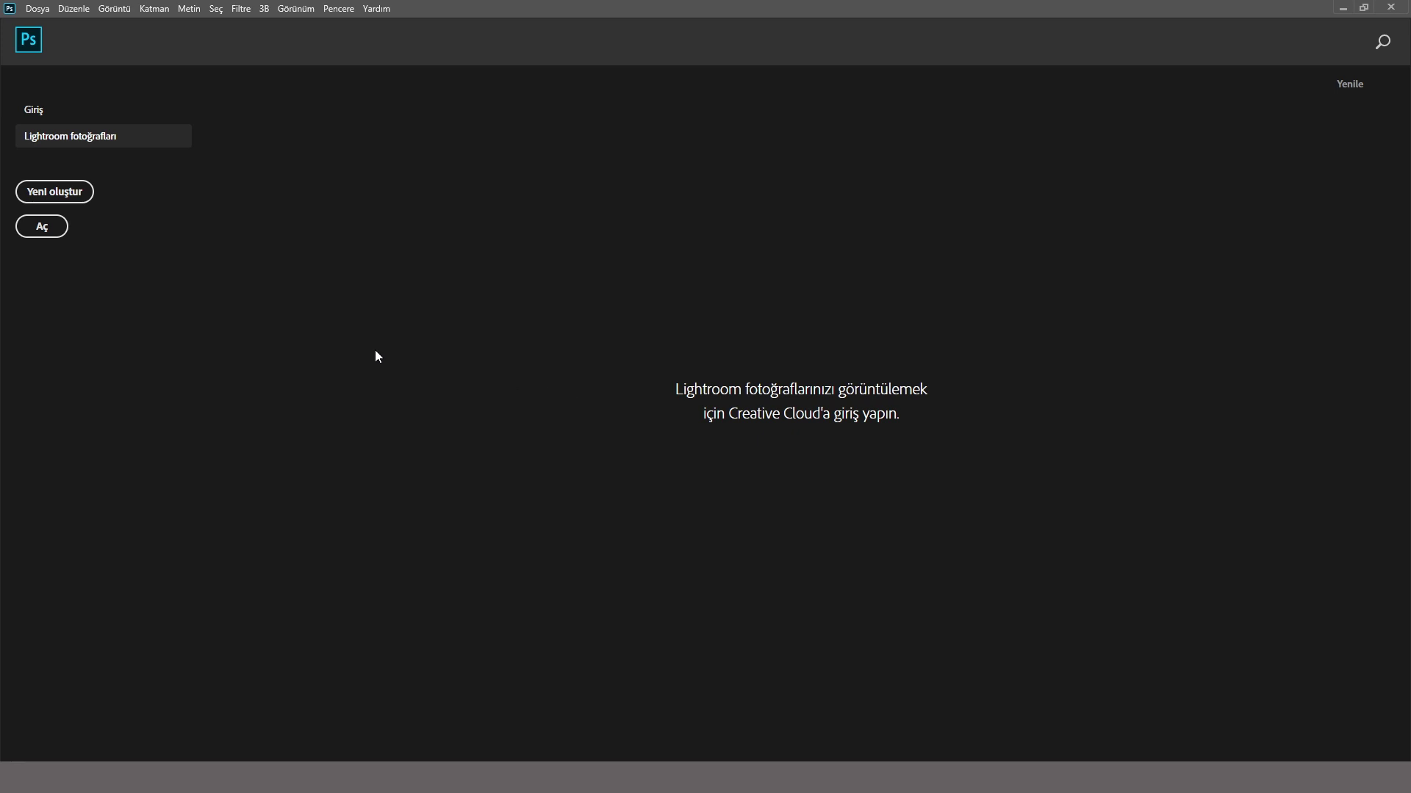
Step: Create a new blank 2500 × 2000 px document at 300 ppi in RGB Color
left_click(52, 192)
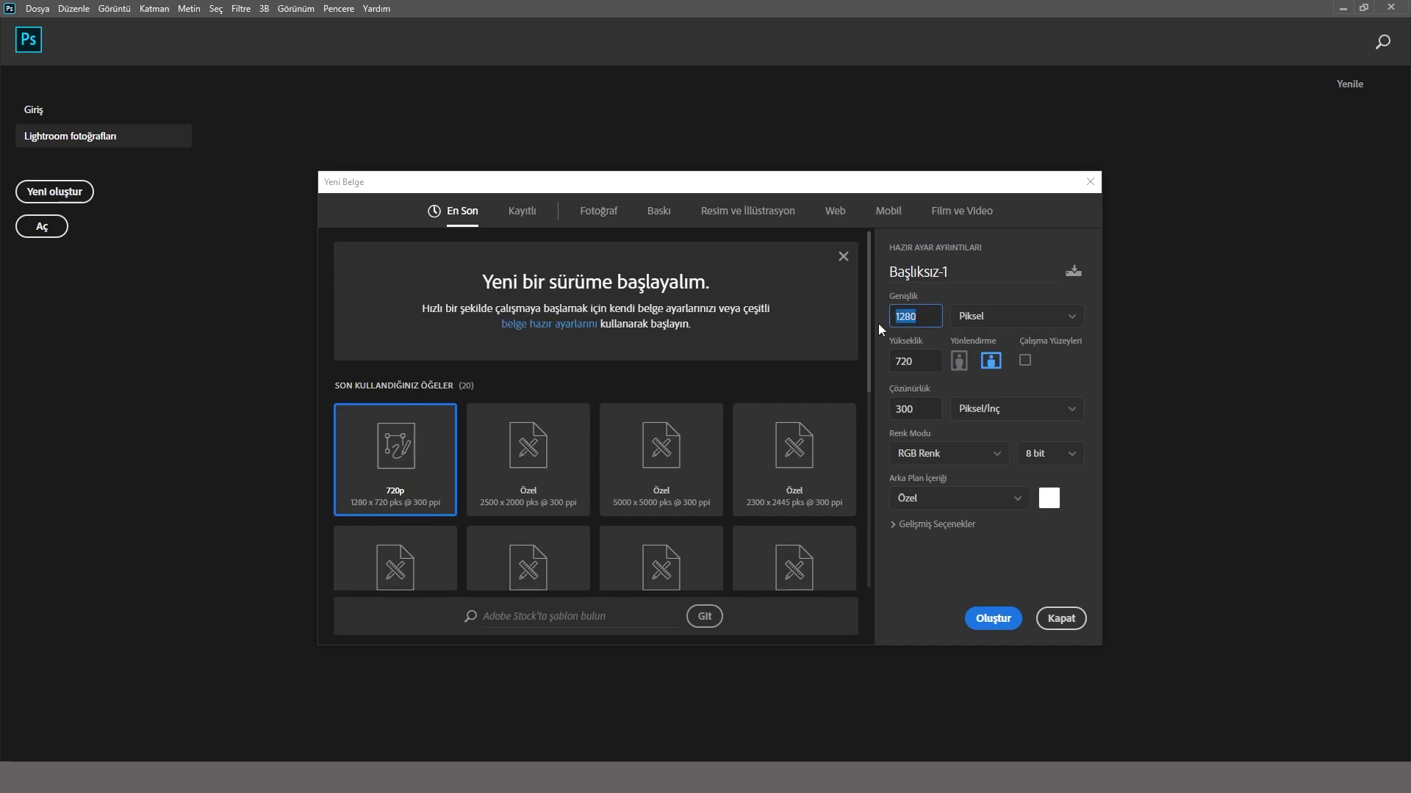
key("Tab")
type("2000")
key("Tab")
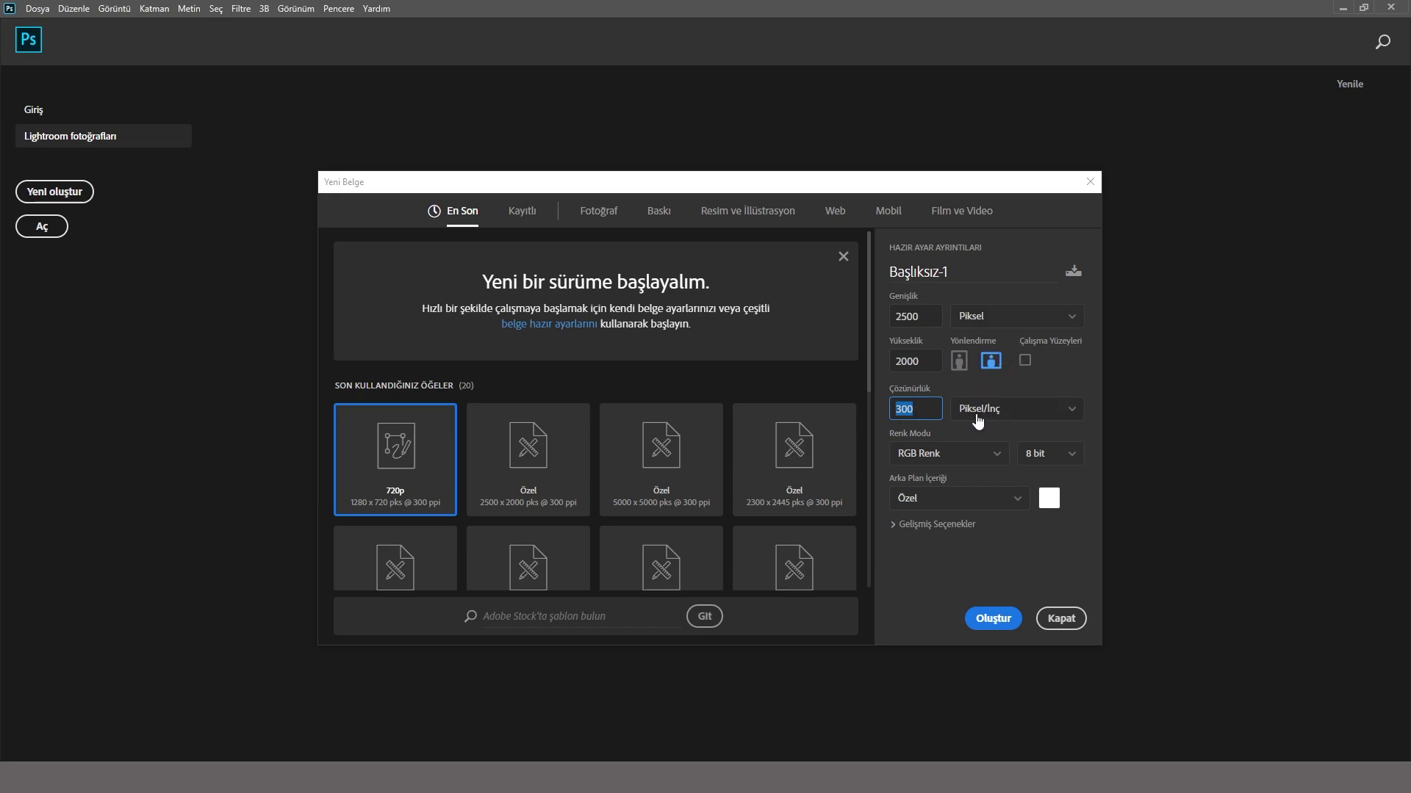
left_click(1029, 430)
left_click(934, 465)
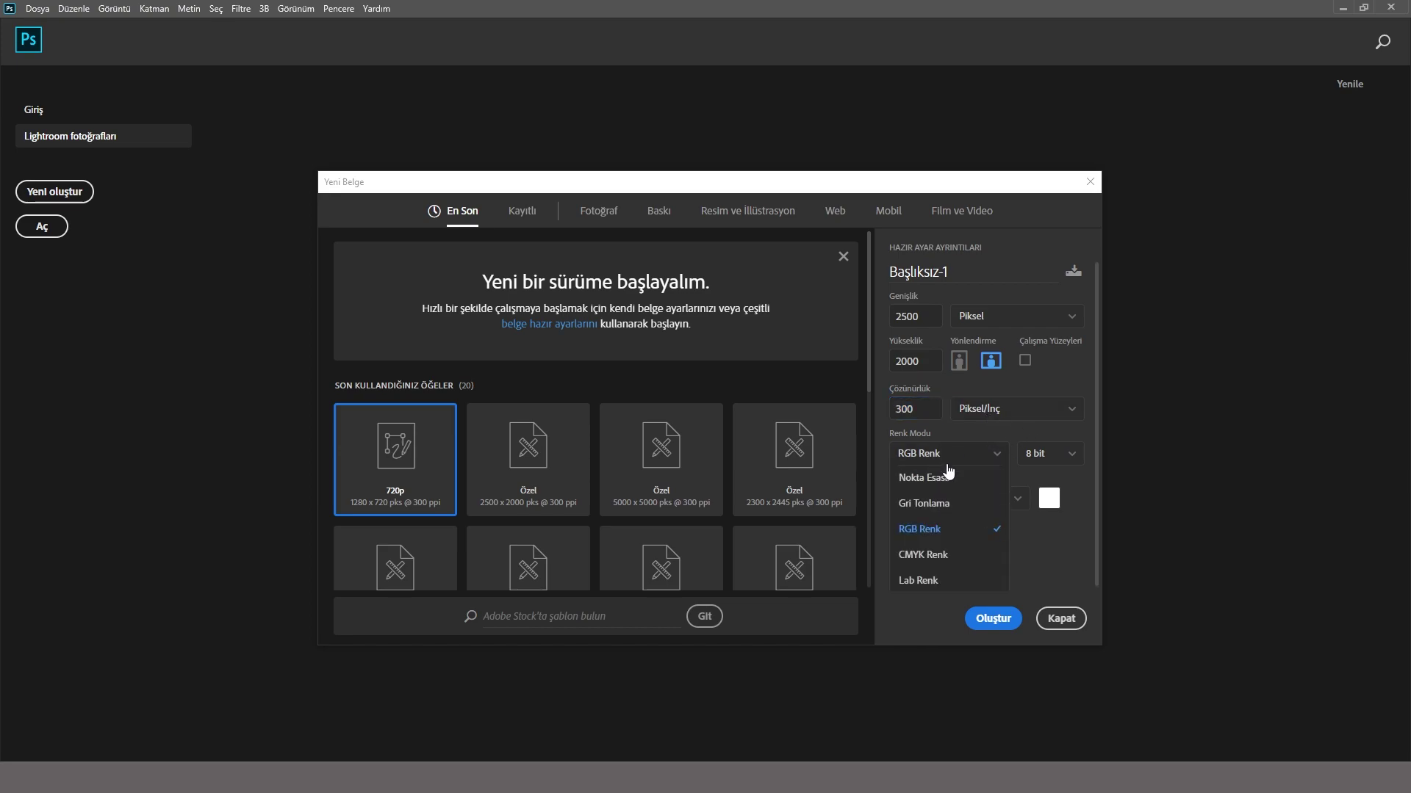
left_click(935, 532)
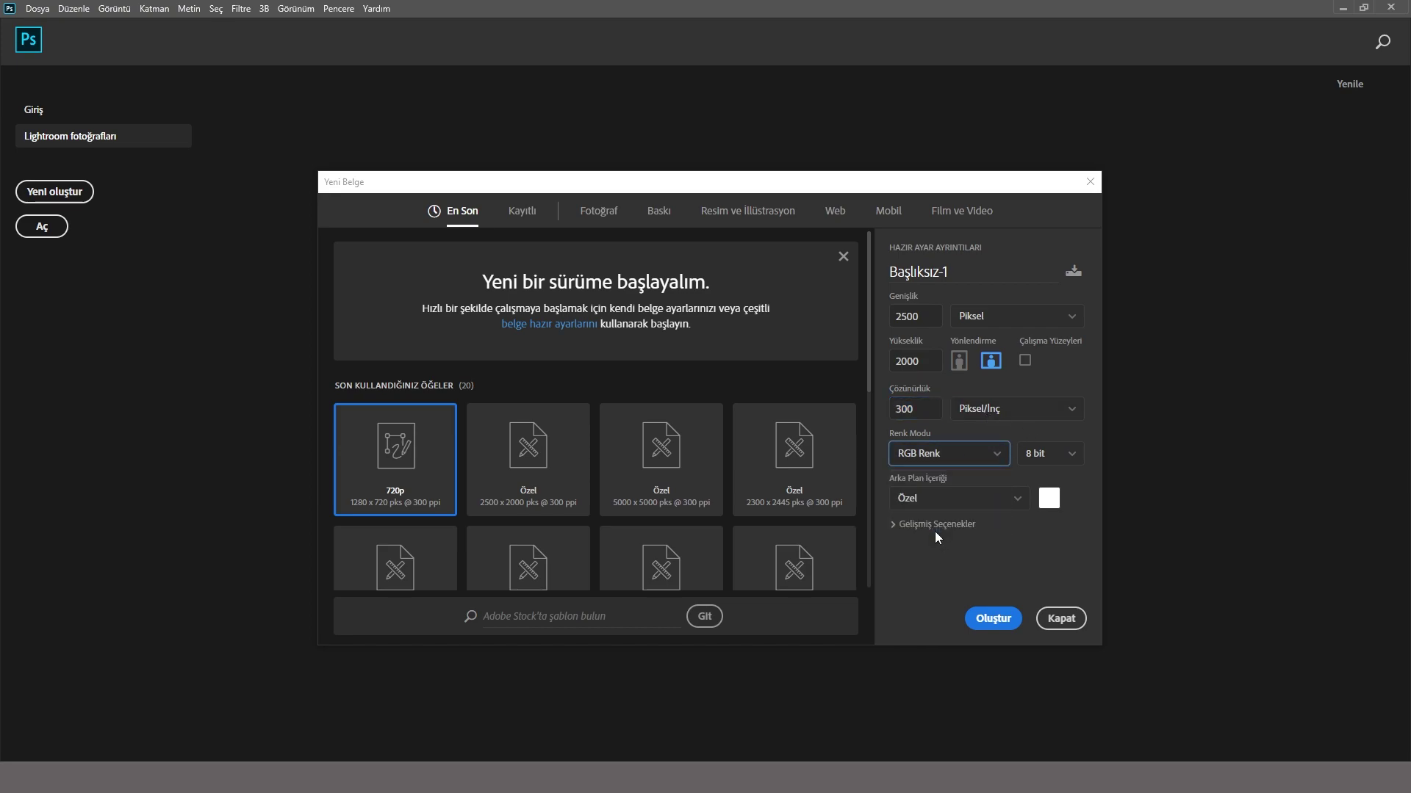
left_click(991, 619)
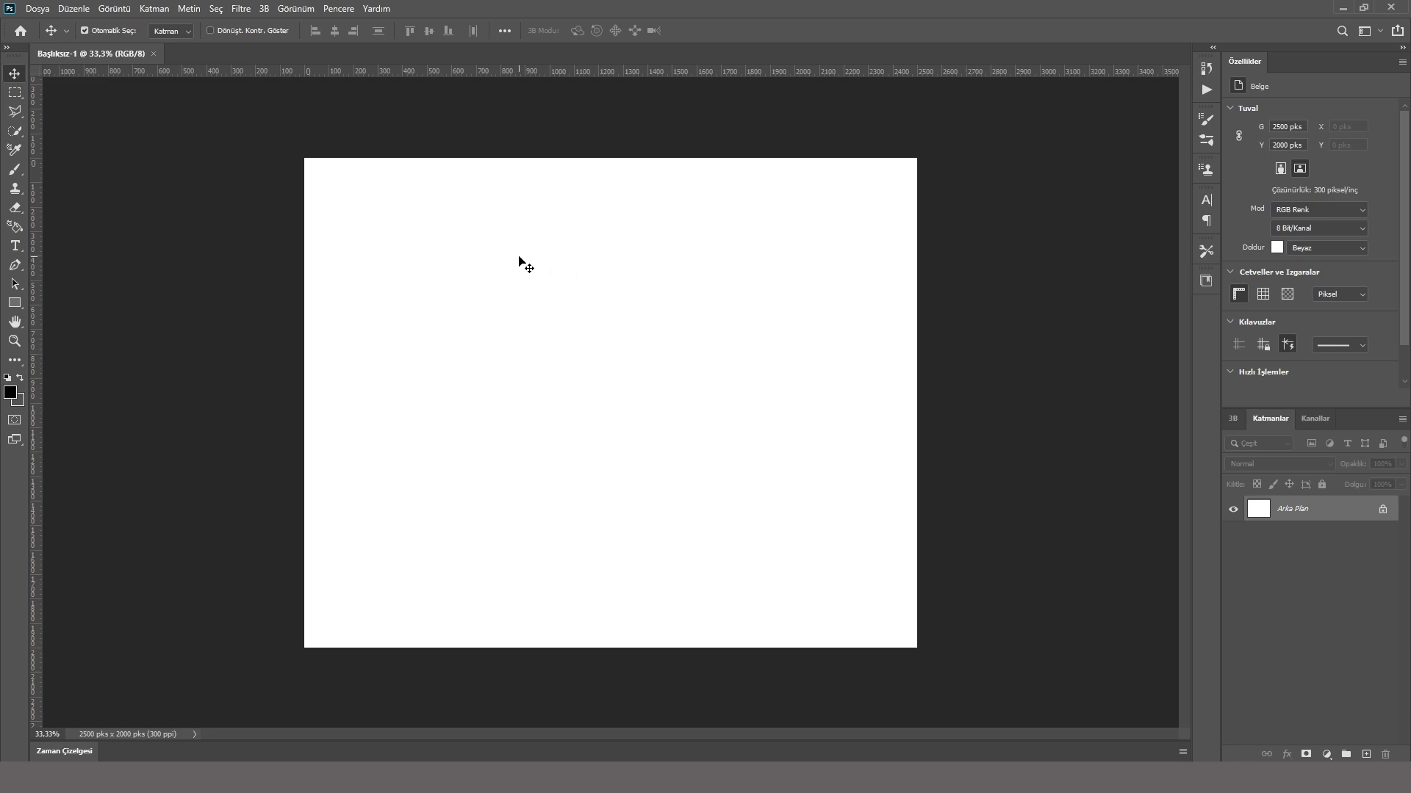
Step: Place the desktop photo 'fotoğraf' into the document as an embedded layer
left_click(38, 8)
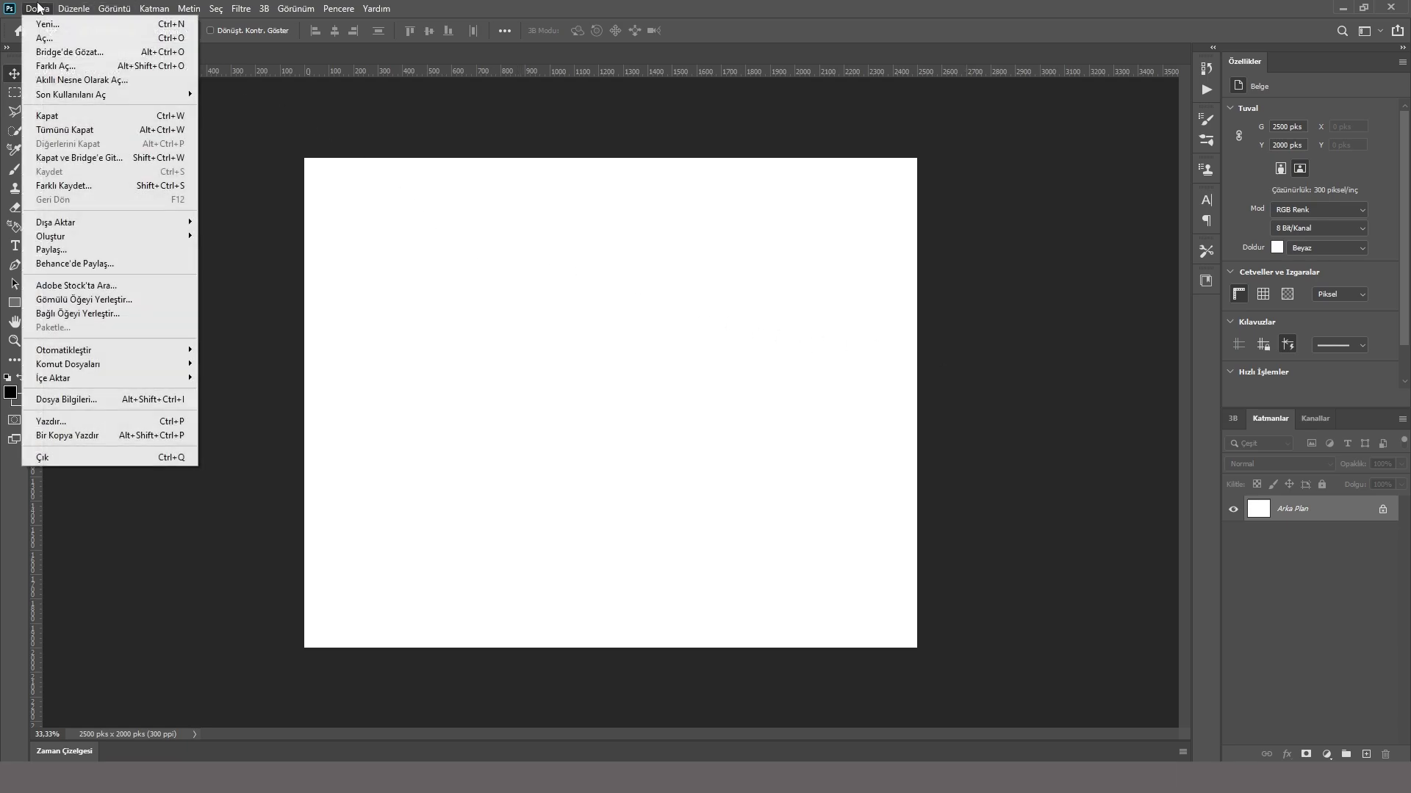
left_click(110, 301)
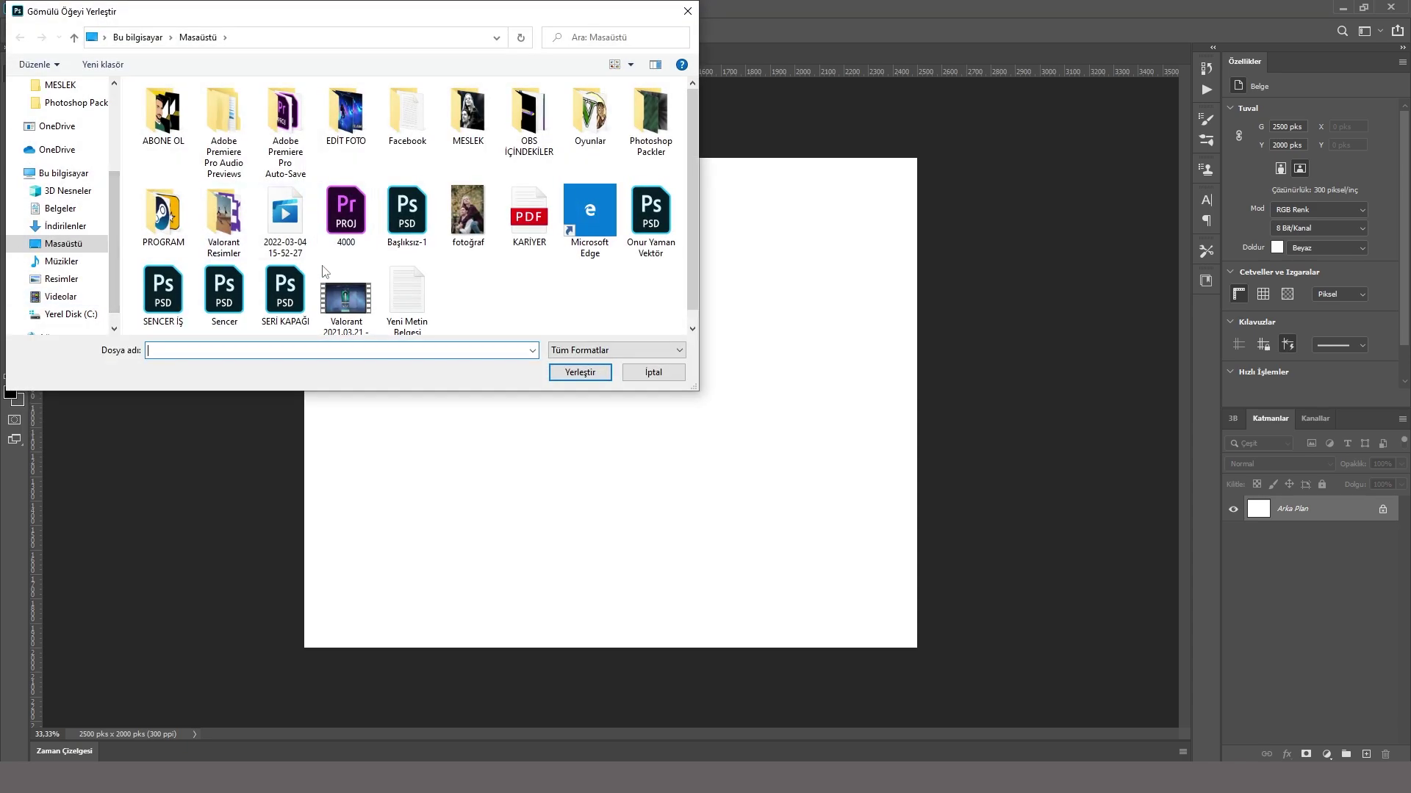
left_click(471, 225)
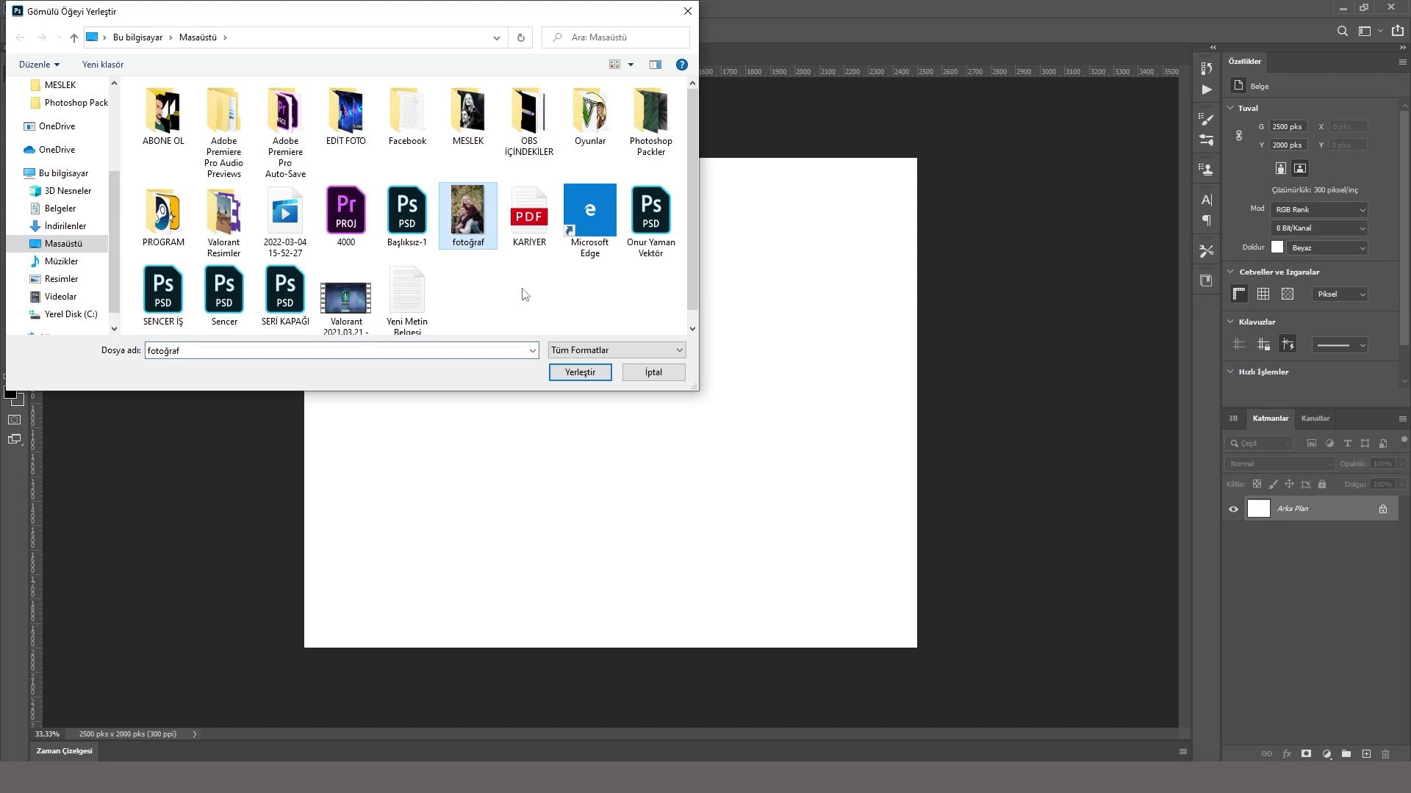
left_click(587, 375)
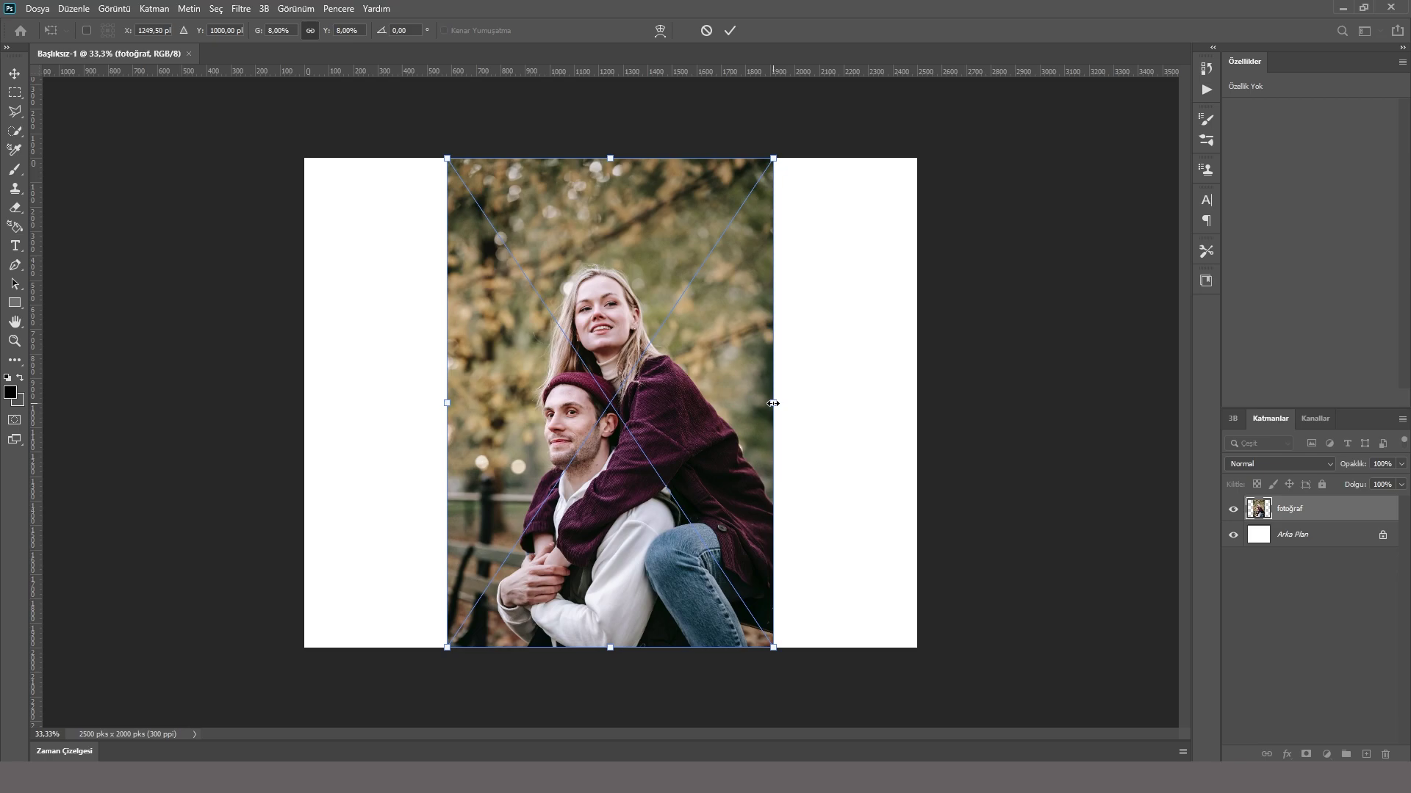
Step: Scale the placed photo up and shift it down-left so it fills the canvas, then commit
left_click_drag(773, 403, 1044, 404)
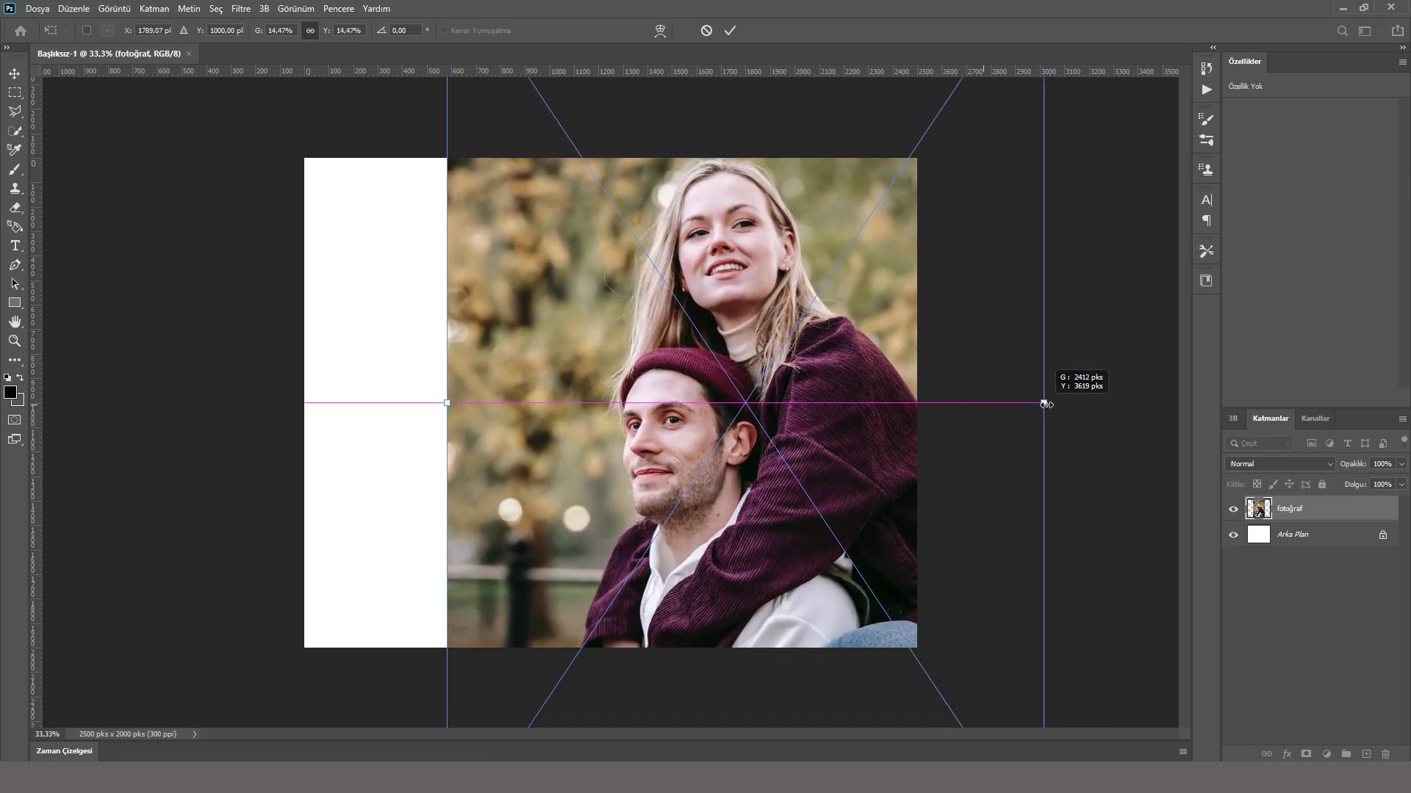
mouse_move(1044, 404)
left_mouse_down()
mouse_move(566, 416)
mouse_move(941, 408)
left_mouse_up()
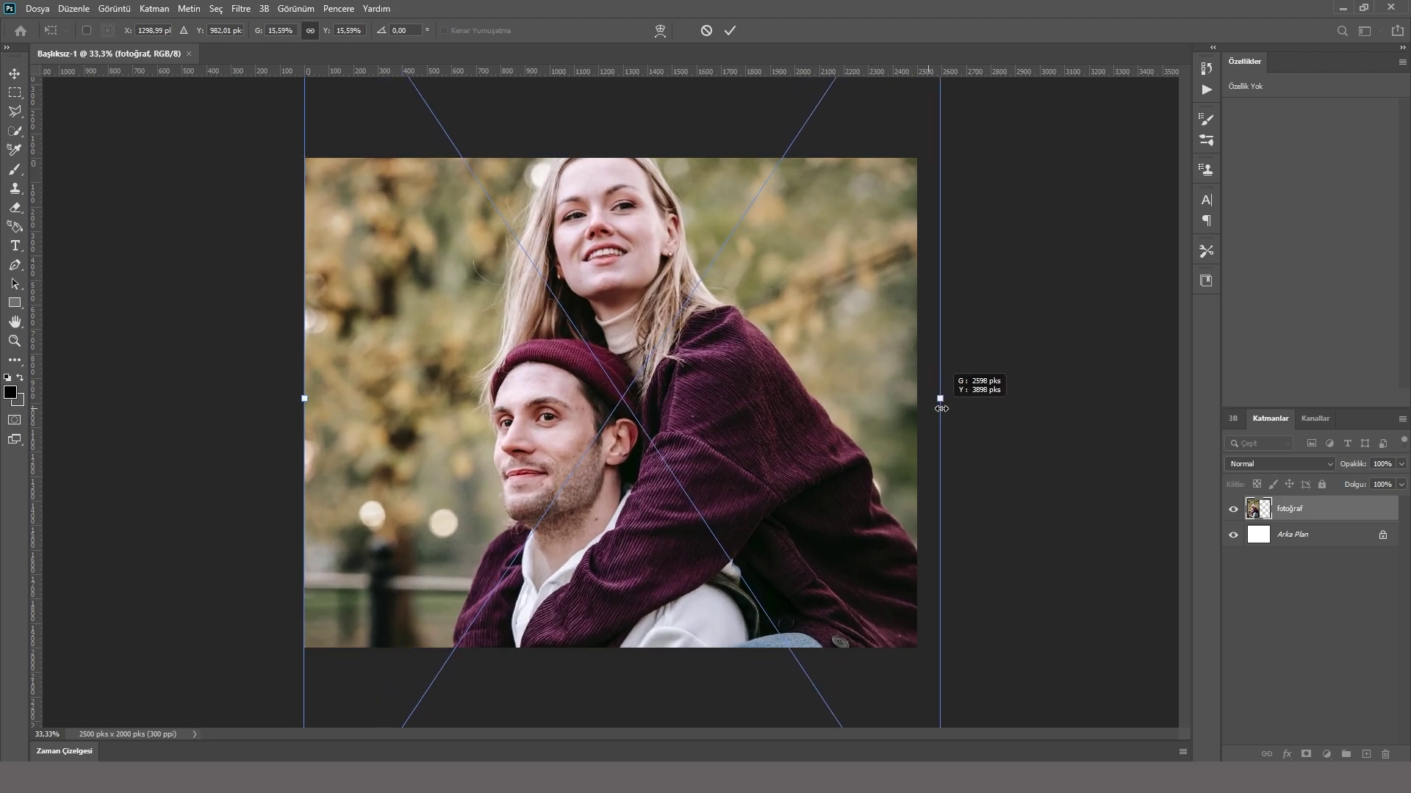
left_click_drag(767, 354, 755, 404)
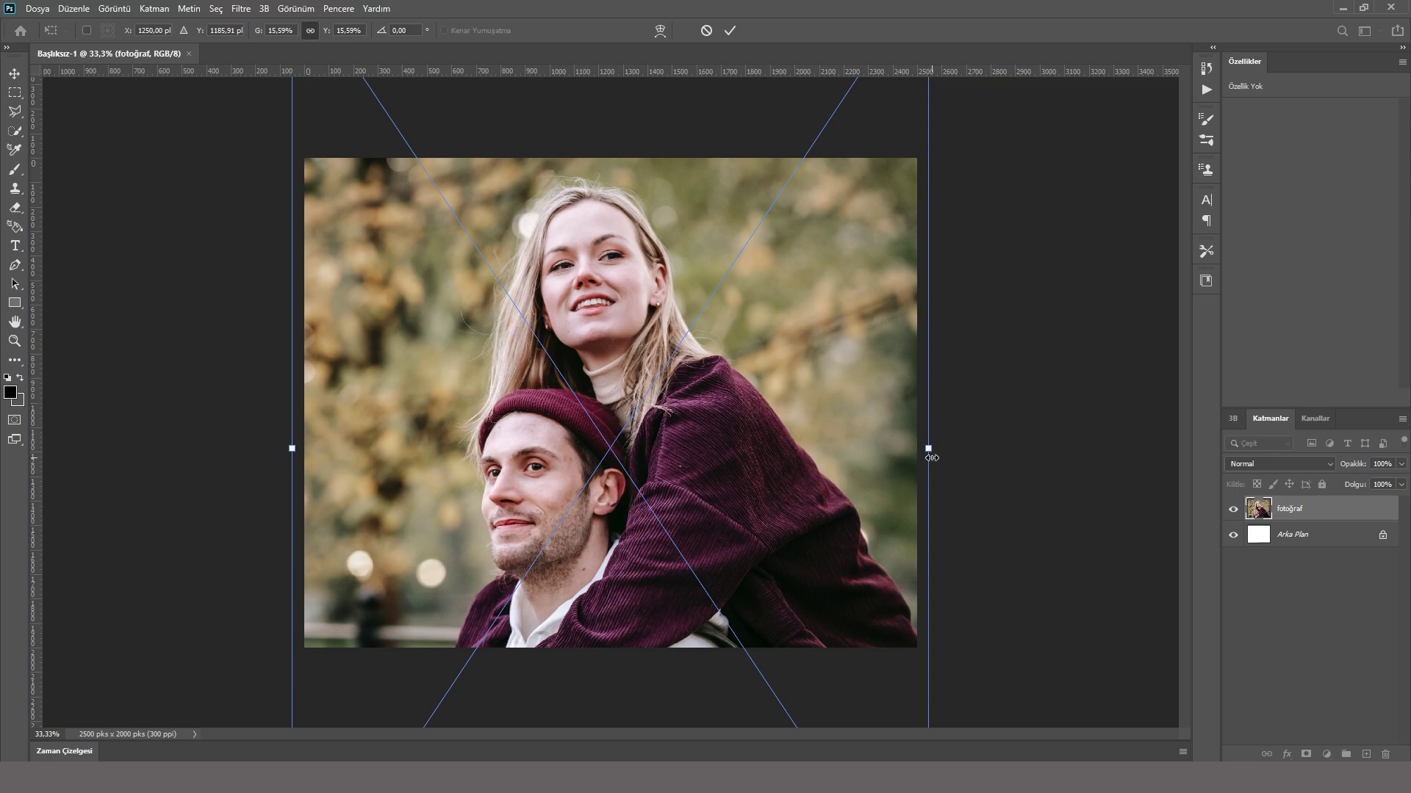
key("Return")
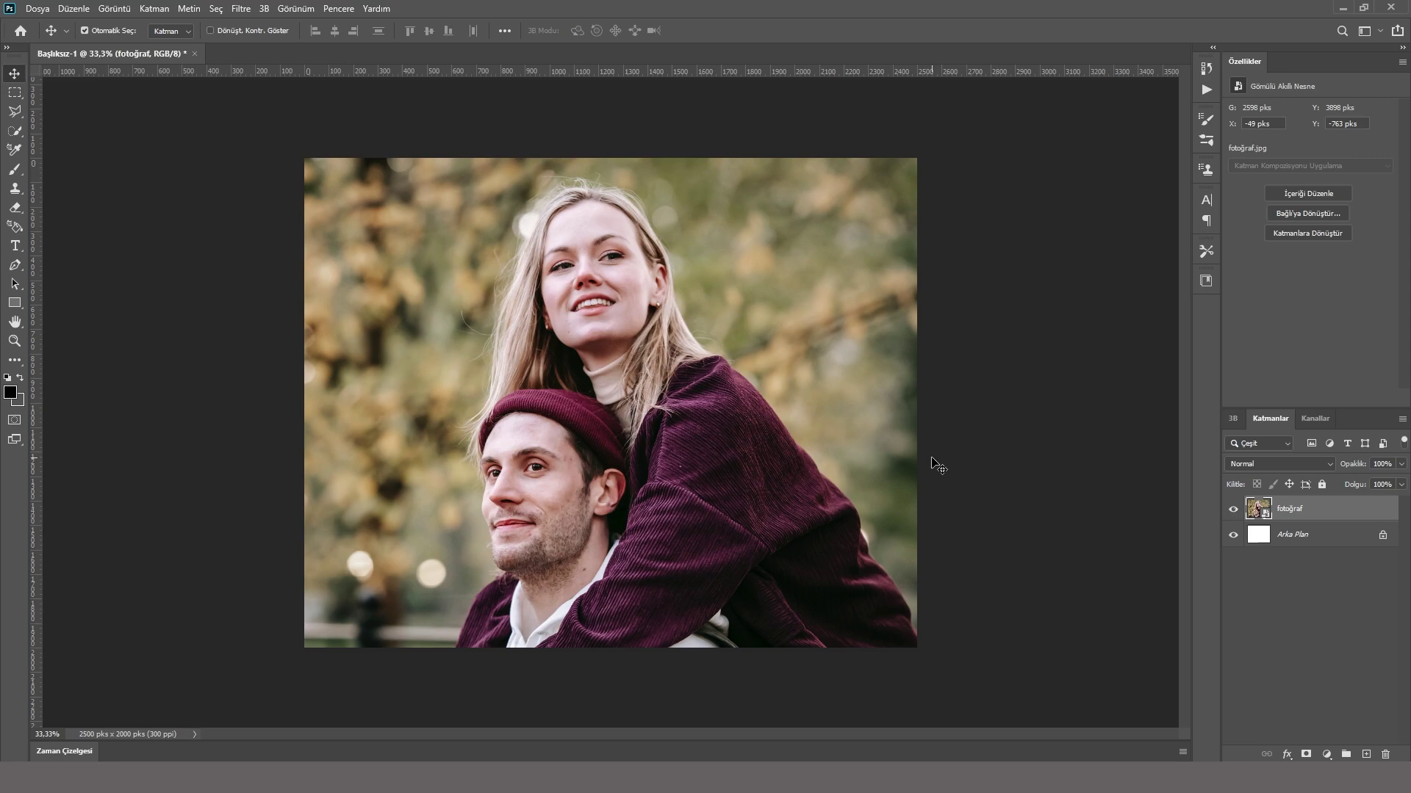
key("ctrl+z")
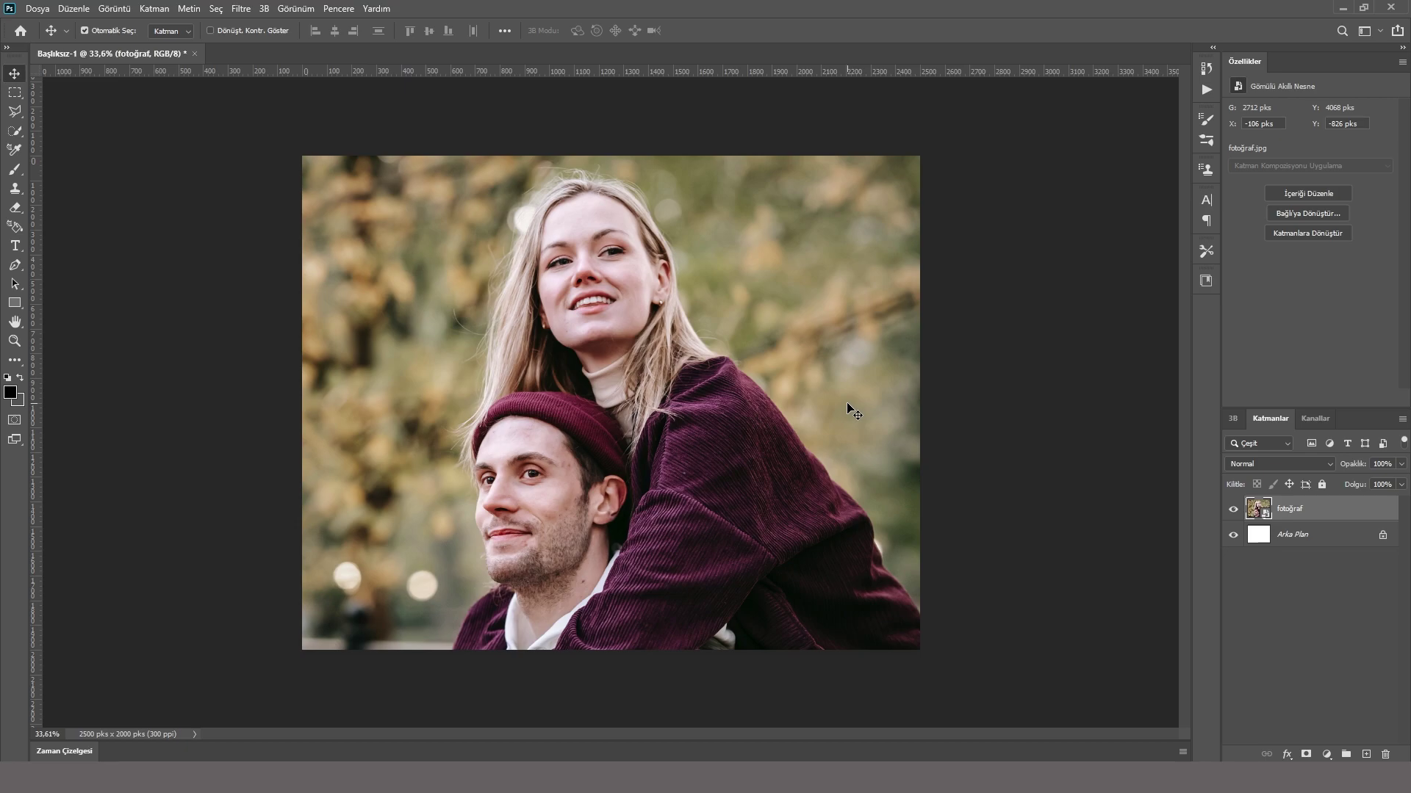
Step: Select the couple using Quick Selection and Select Subject, replacing the current selection
left_click(14, 132)
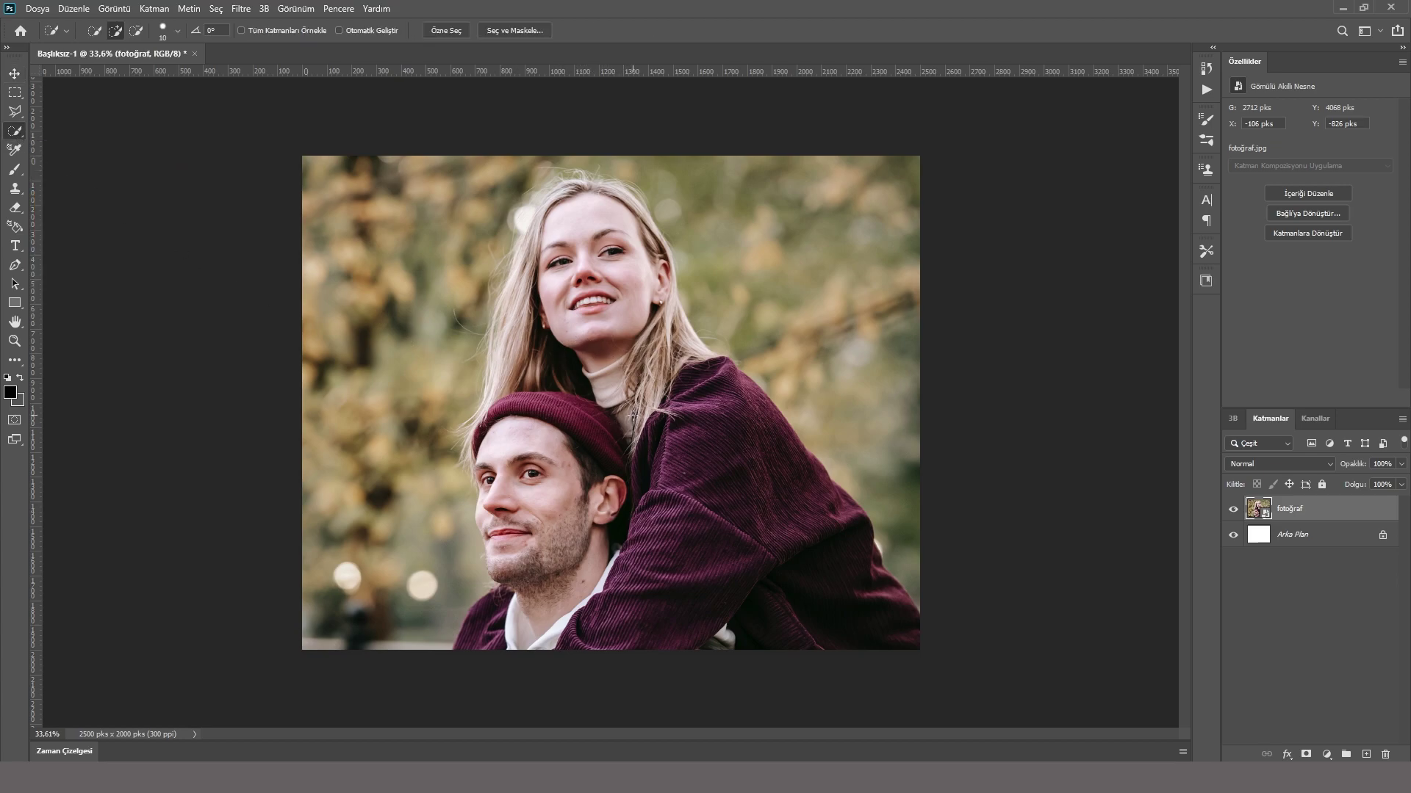
mouse_move(584, 425)
left_mouse_down()
mouse_move(596, 354)
mouse_move(808, 610)
mouse_move(569, 476)
left_mouse_up()
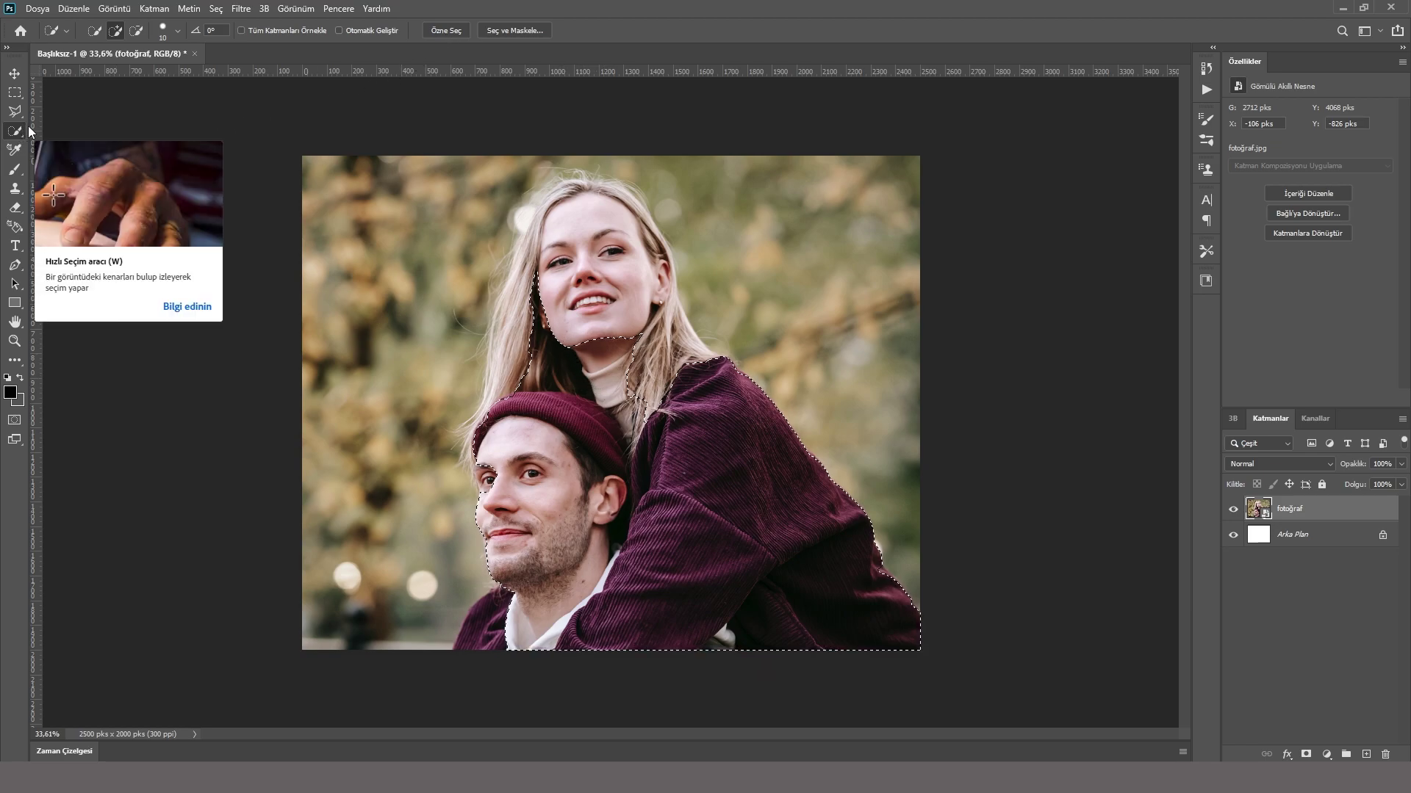
left_click(448, 32)
left_click(623, 292)
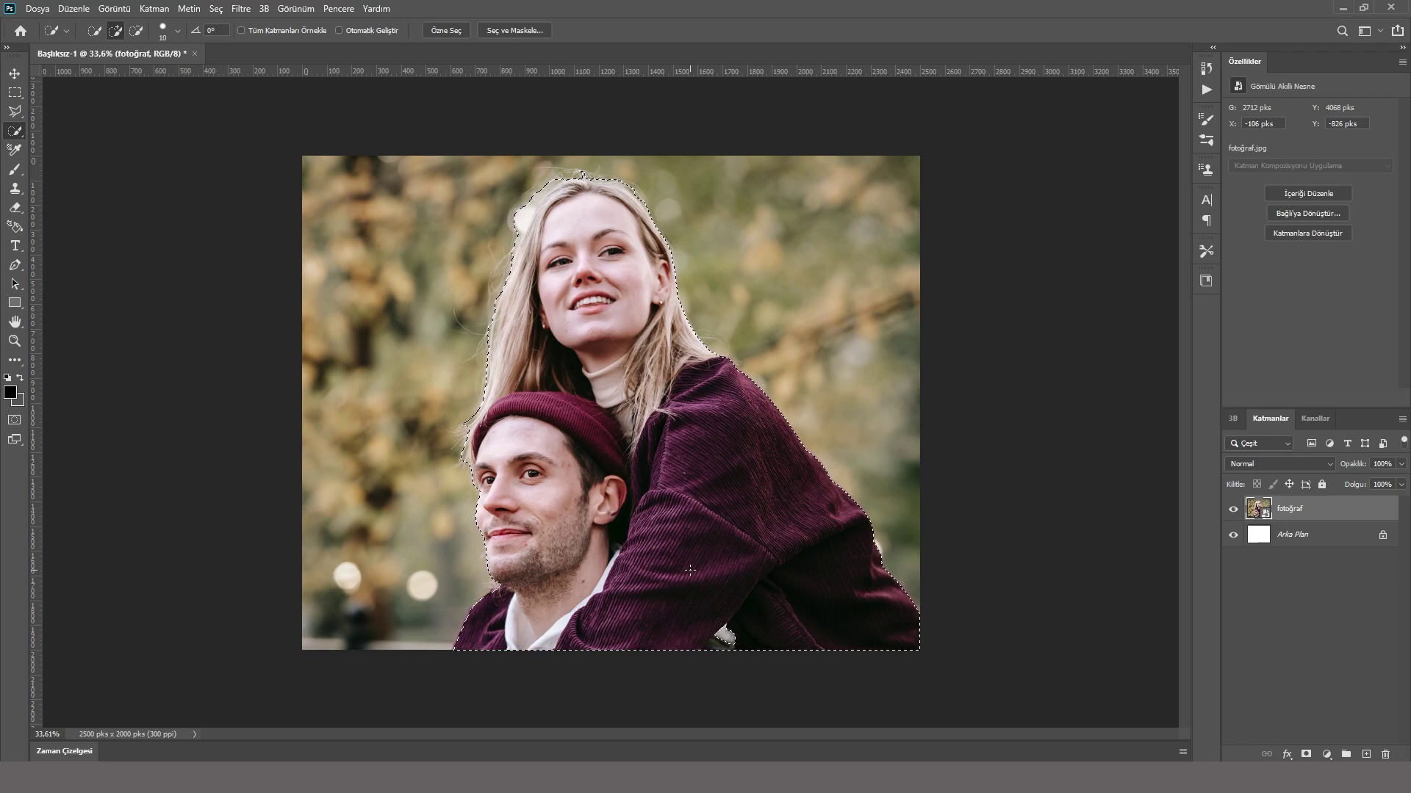
Step: Zoom in on the woman's hair and subtract background beside it from the selection
key("alt")
scroll(584, 383, "up", 5)
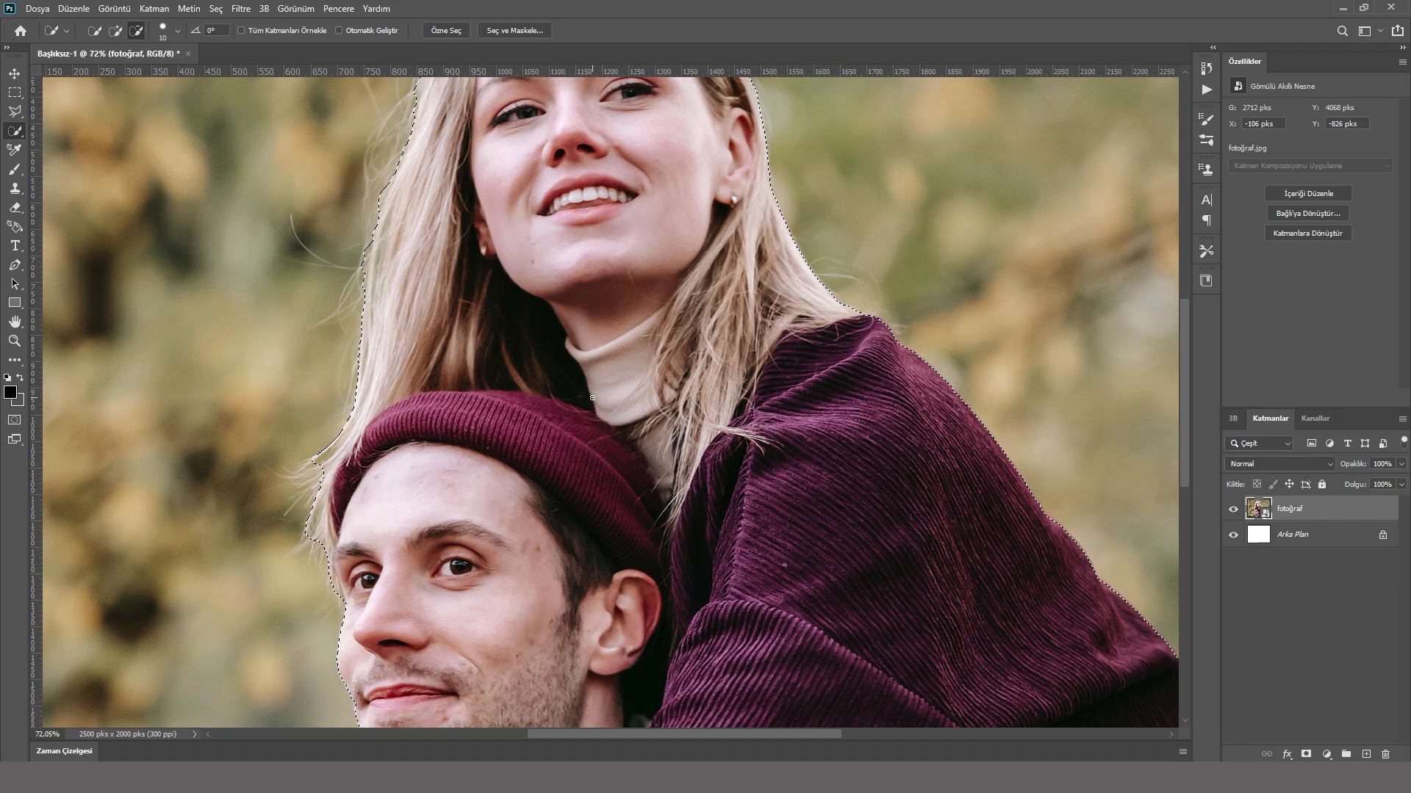
scroll(597, 426, "down", 5)
scroll(596, 427, "down", 2)
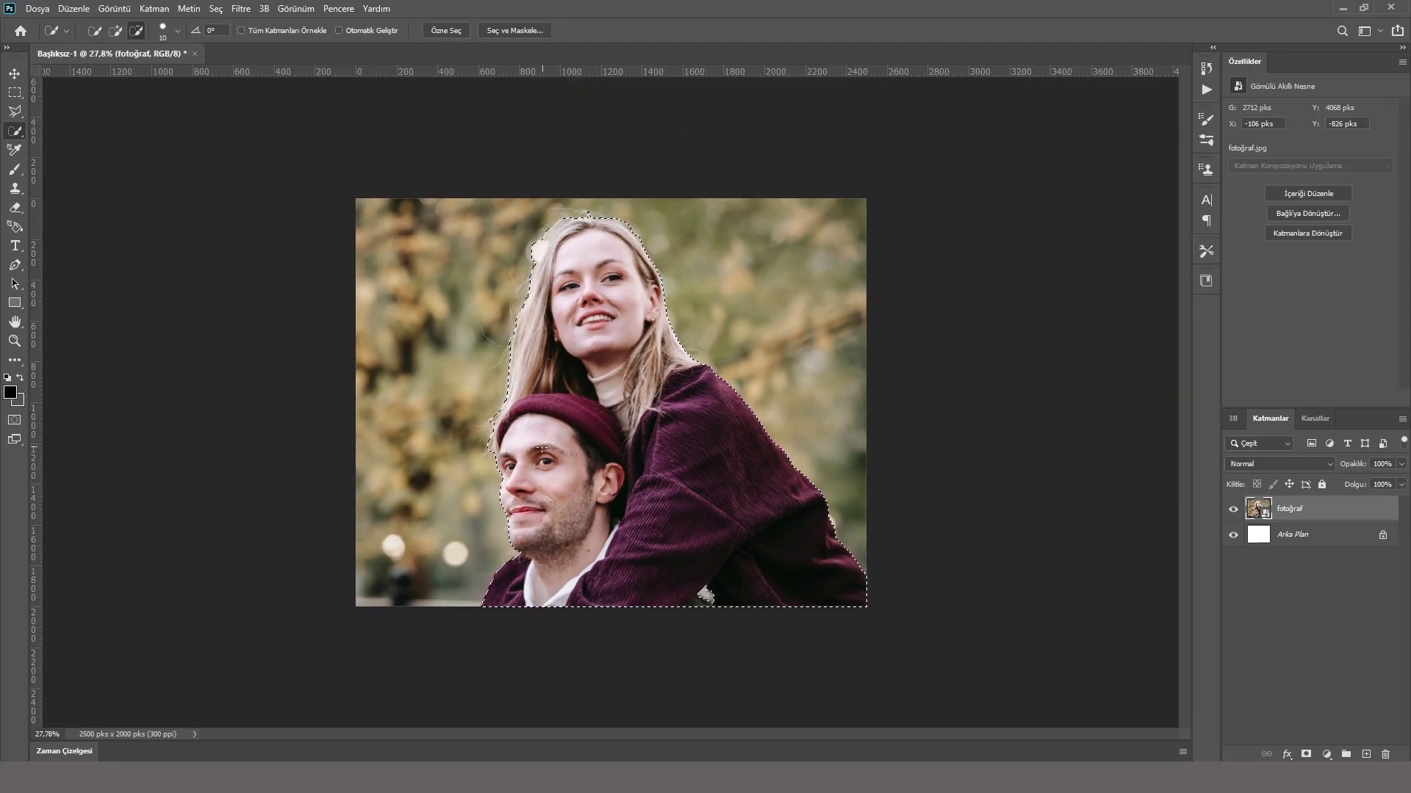
scroll(501, 375, "up", 2)
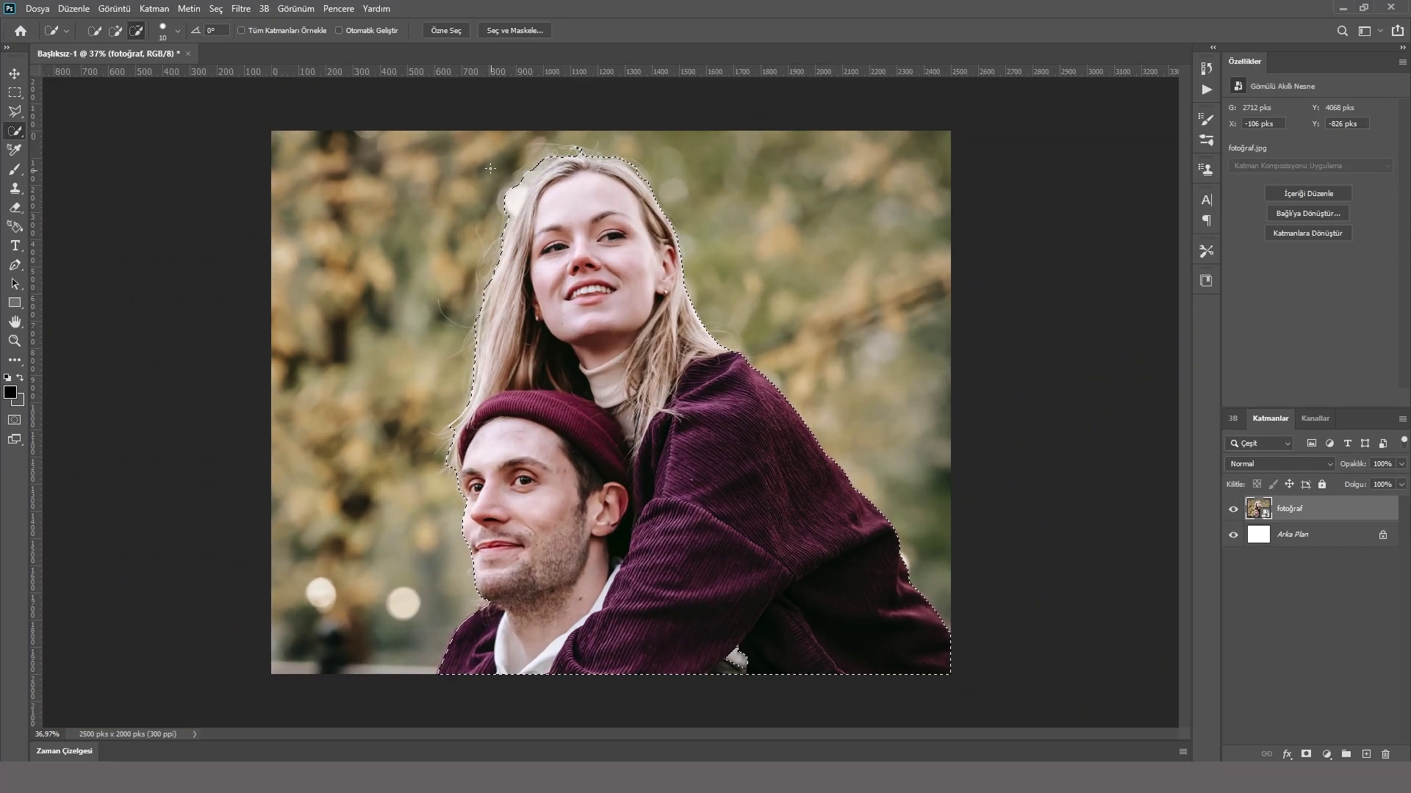
scroll(506, 309, "up", 4)
scroll(488, 179, "up", 2)
scroll(299, 315, "up", 2)
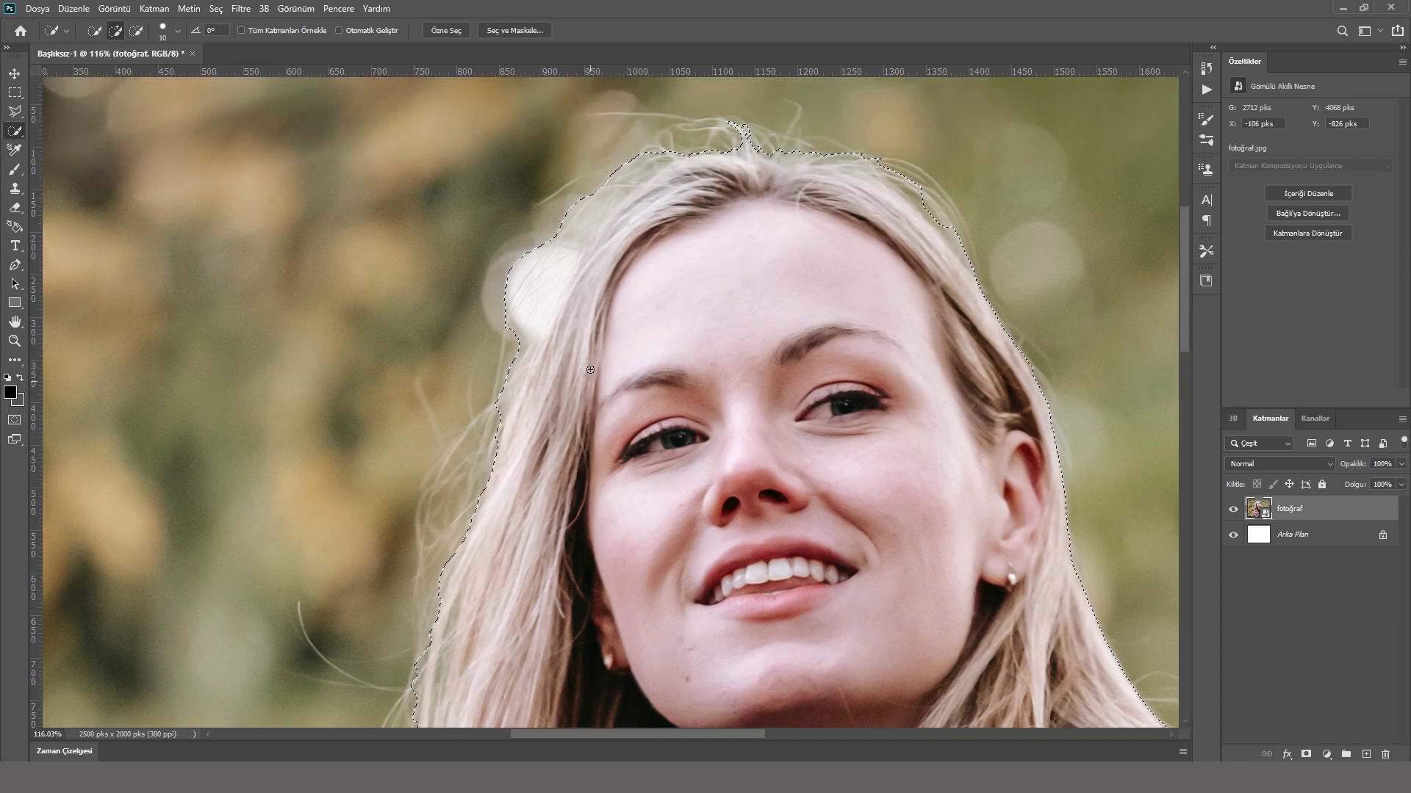
scroll(299, 315, "up", 2)
scroll(298, 315, "up", 1)
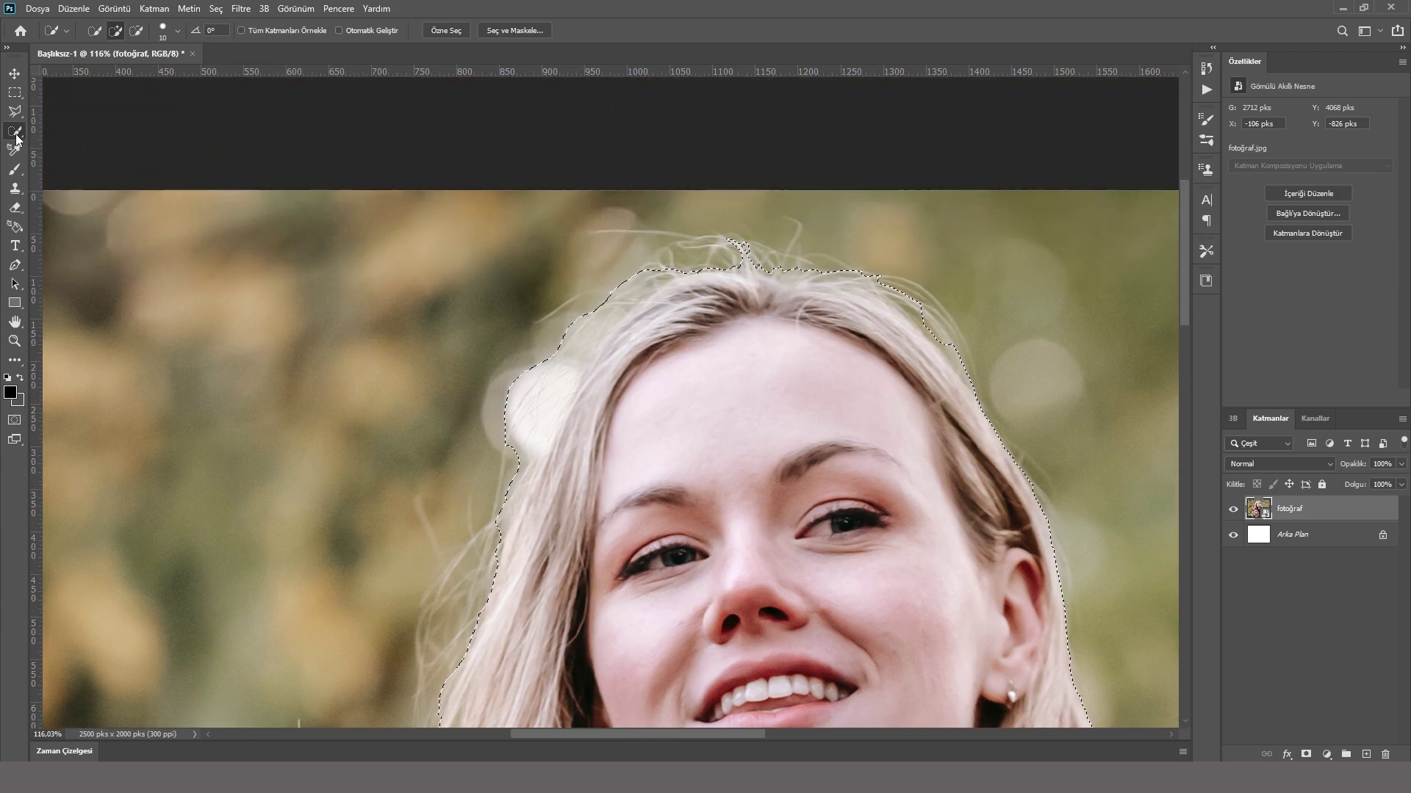
left_click(135, 32)
mouse_move(544, 375)
left_mouse_down()
mouse_move(495, 426)
mouse_move(569, 323)
mouse_move(538, 340)
left_mouse_up()
Step: Extend the selection along the left hairline and trim background off the hair's right side
left_click_drag(592, 429, 644, 317)
mouse_move(644, 317)
left_mouse_down()
mouse_move(621, 279)
mouse_move(742, 254)
left_mouse_up()
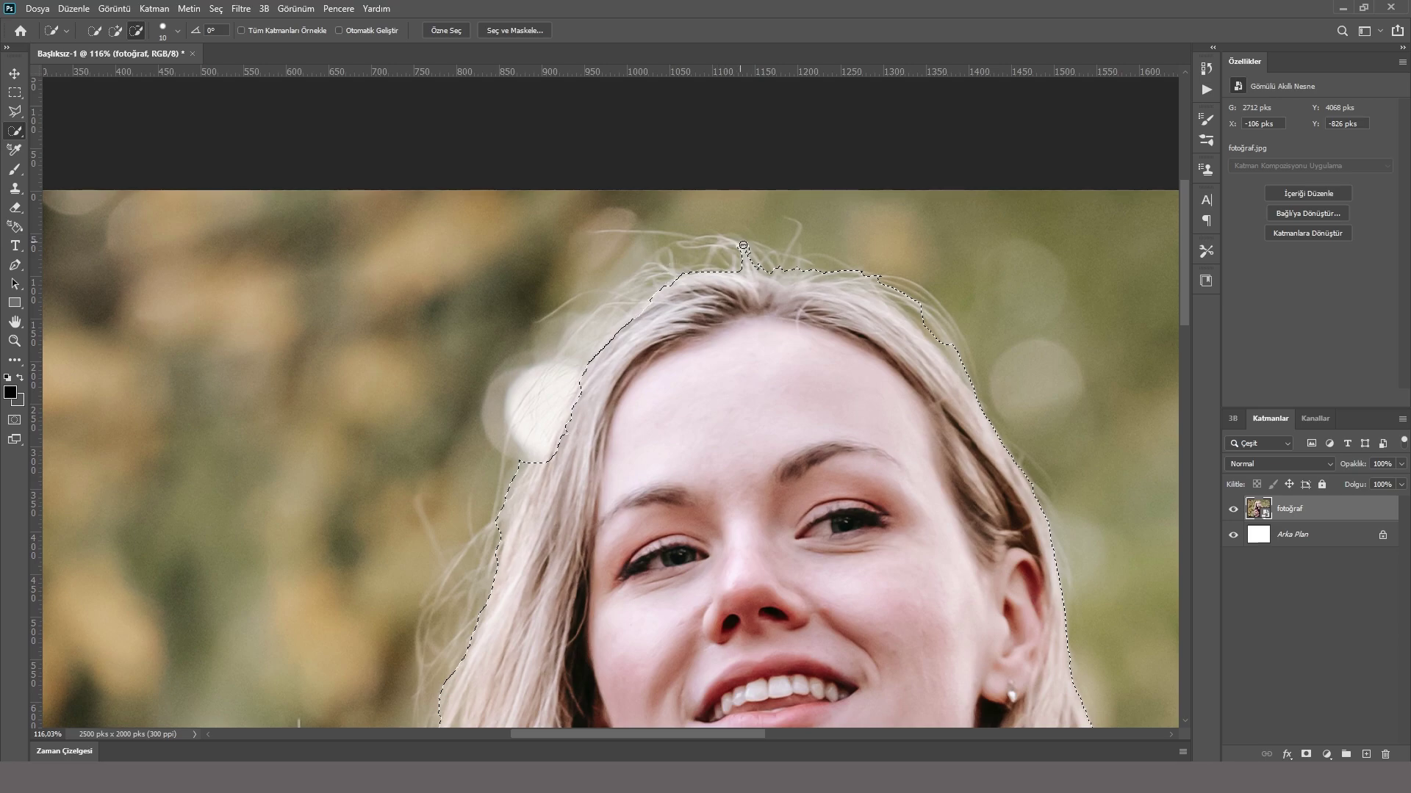
scroll(950, 503, "down", 1)
key("alt")
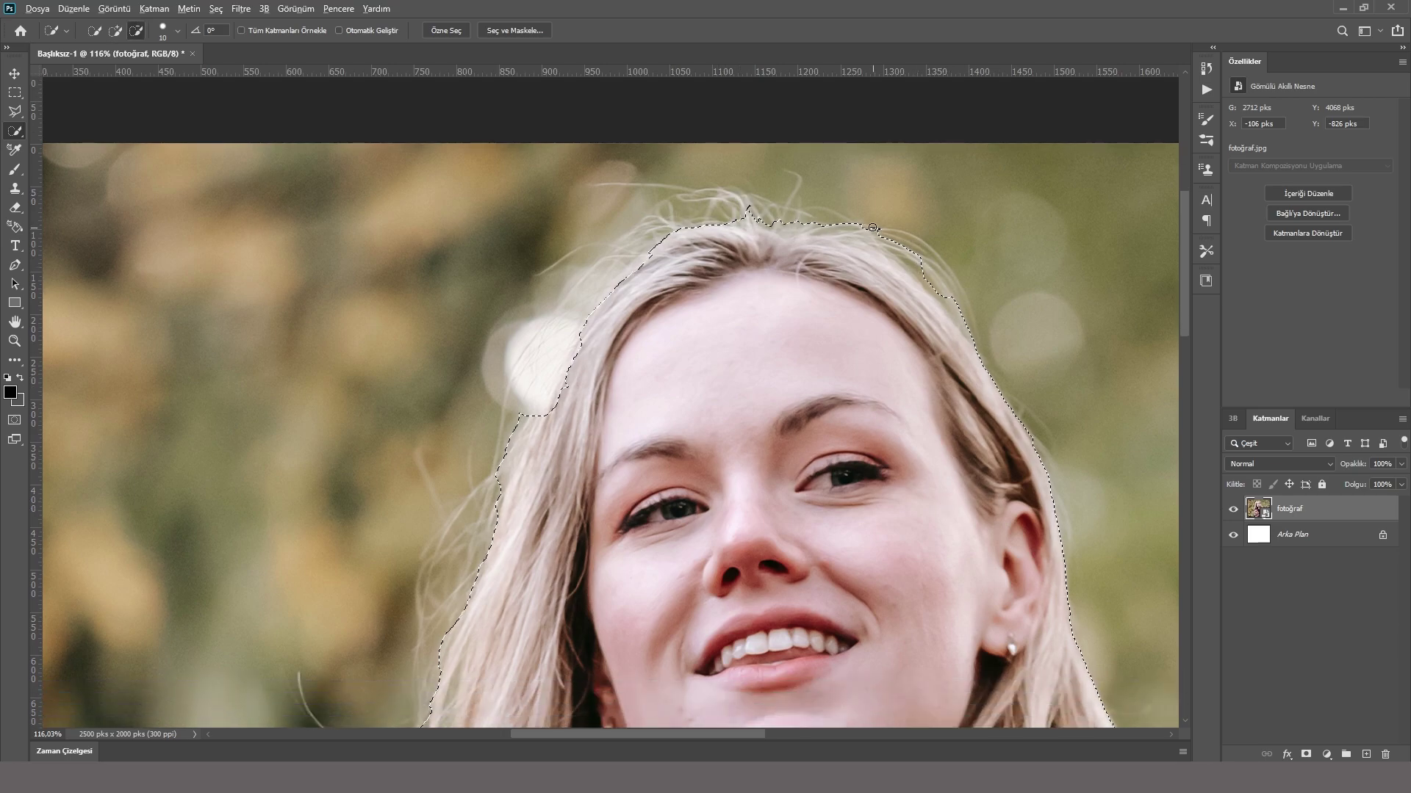
left_click_drag(905, 248, 979, 331)
scroll(809, 440, "down", 3)
scroll(735, 515, "down", 2)
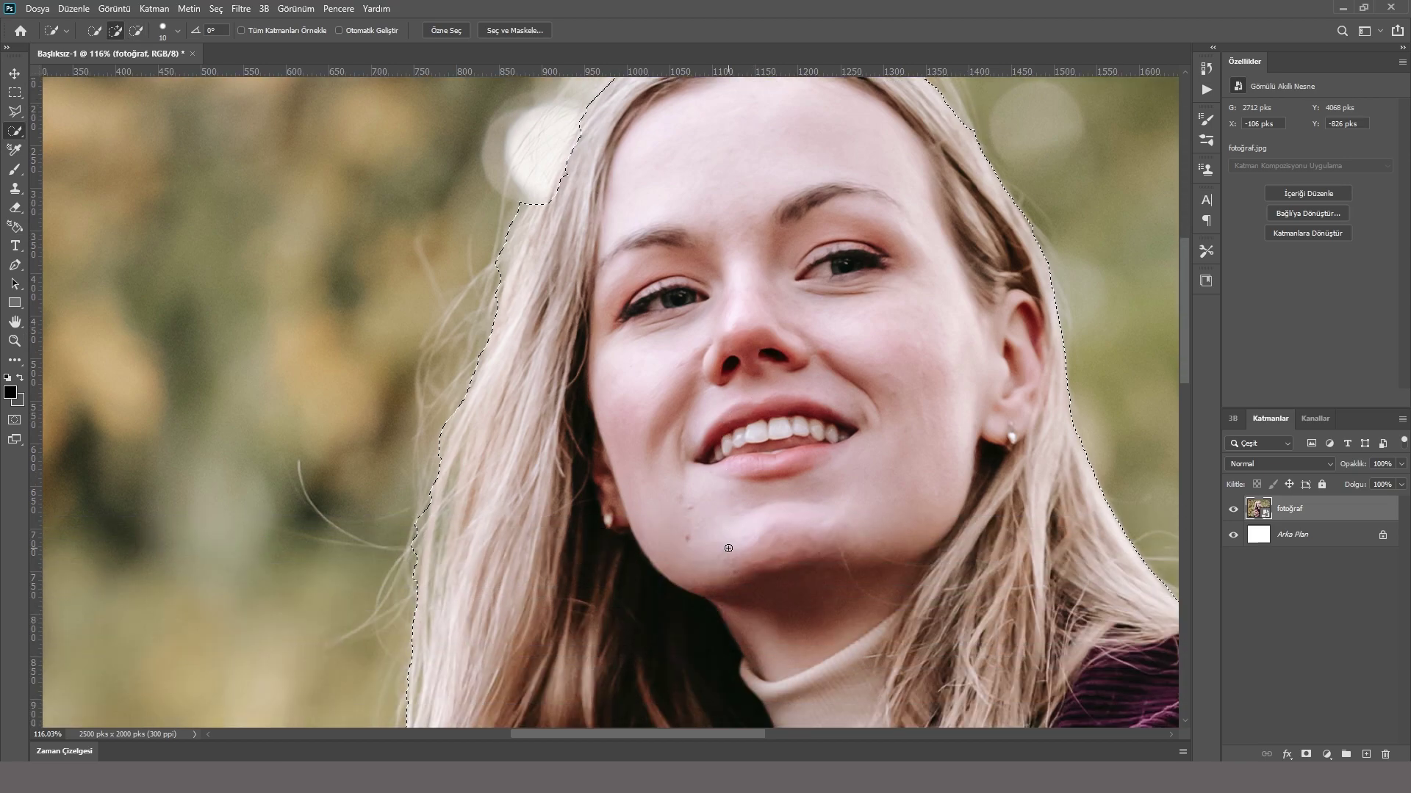
scroll(711, 537, "down", 2)
scroll(710, 537, "down", 2)
scroll(698, 529, "down", 2)
scroll(691, 523, "down", 1)
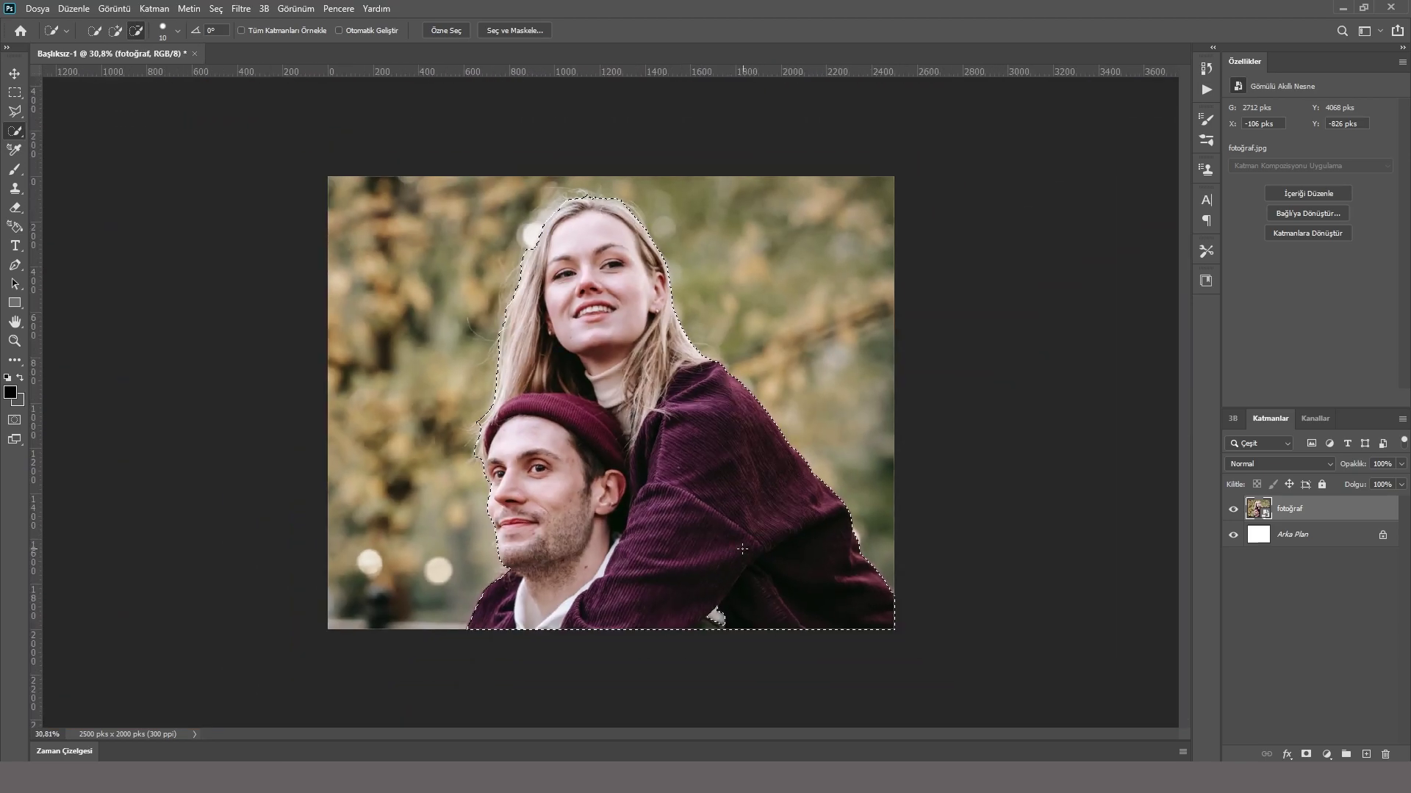
scroll(684, 520, "up", 1)
scroll(614, 398, "up", 1)
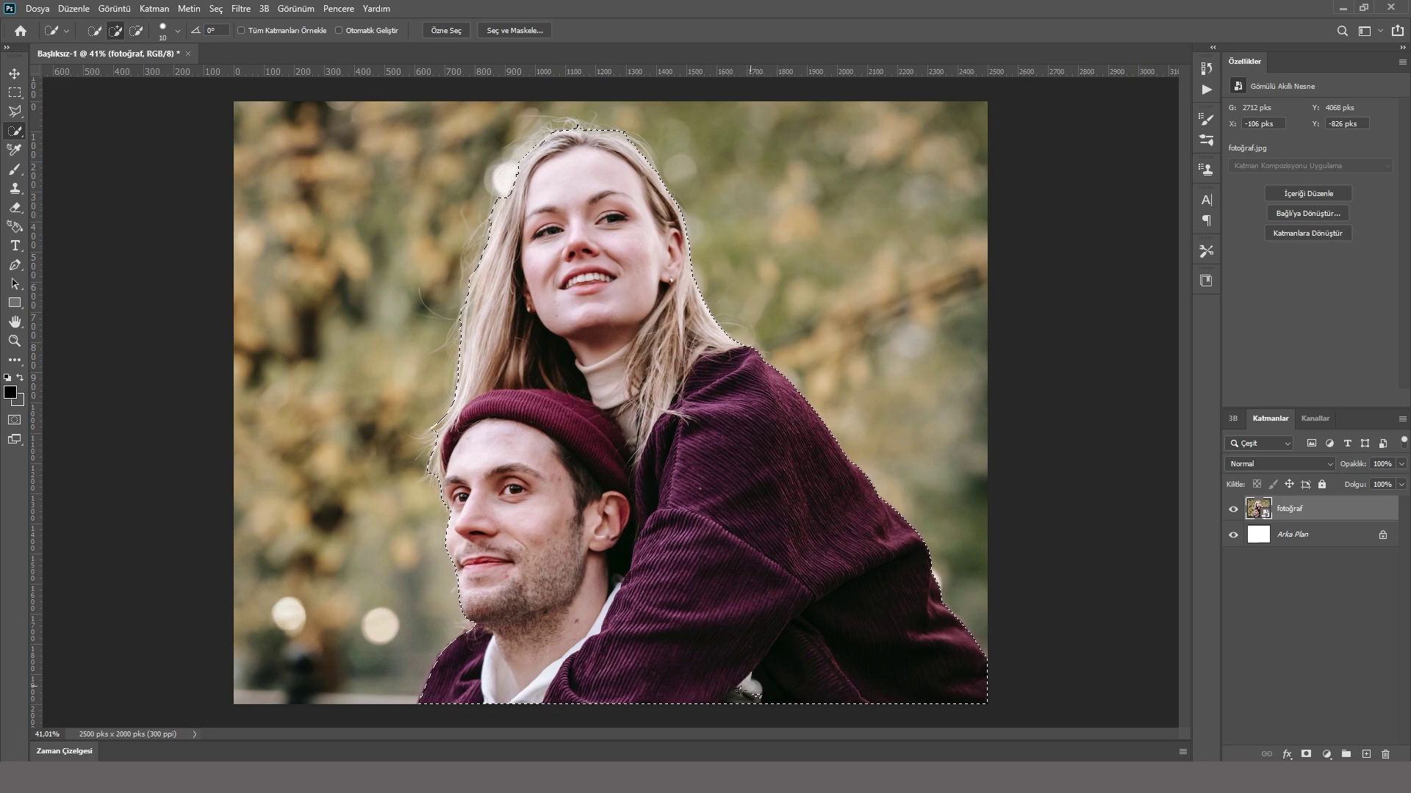
scroll(892, 460, "down", 2)
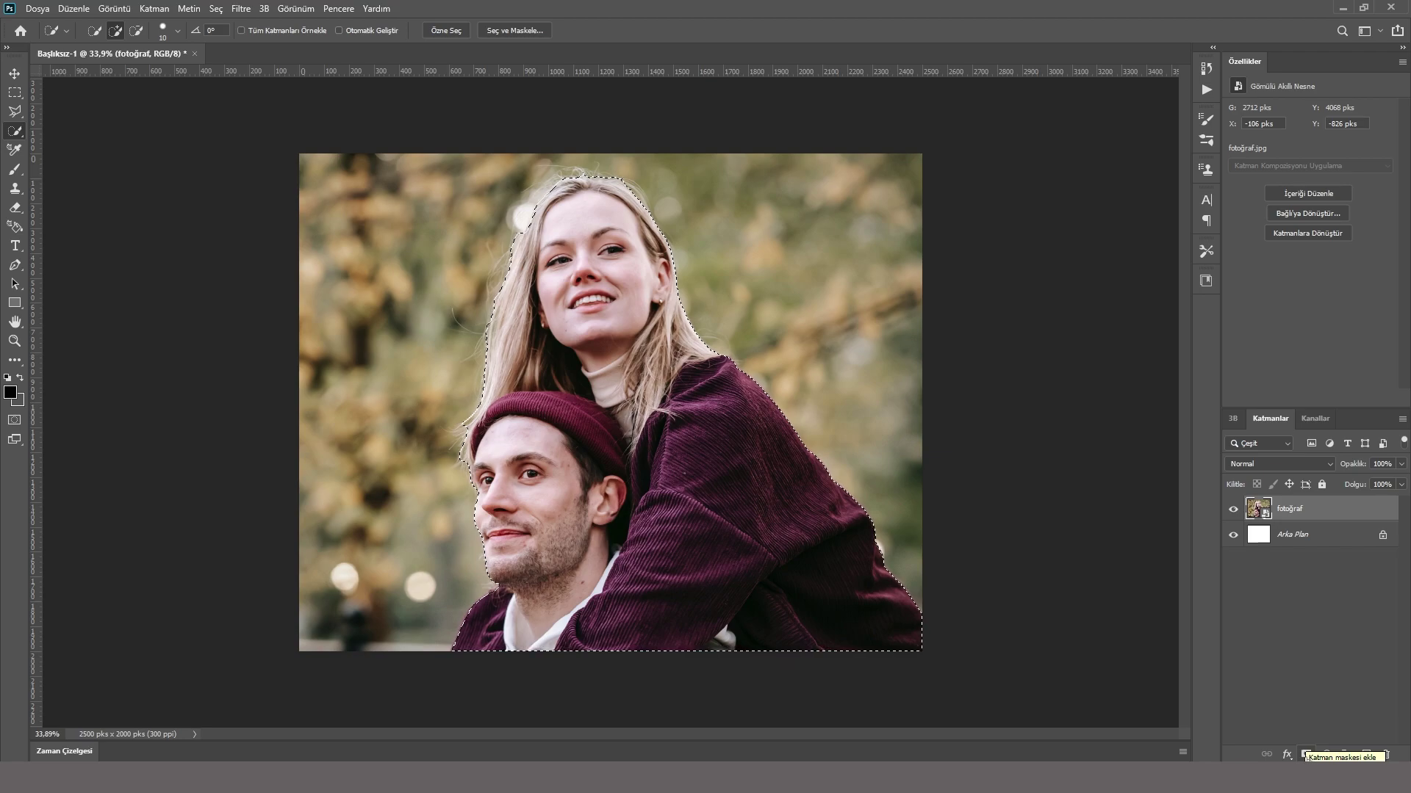
Step: Mask the couple, convert 'fotoğraf' to a smart object, and delete the white Arka Plan layer
left_click(1306, 755)
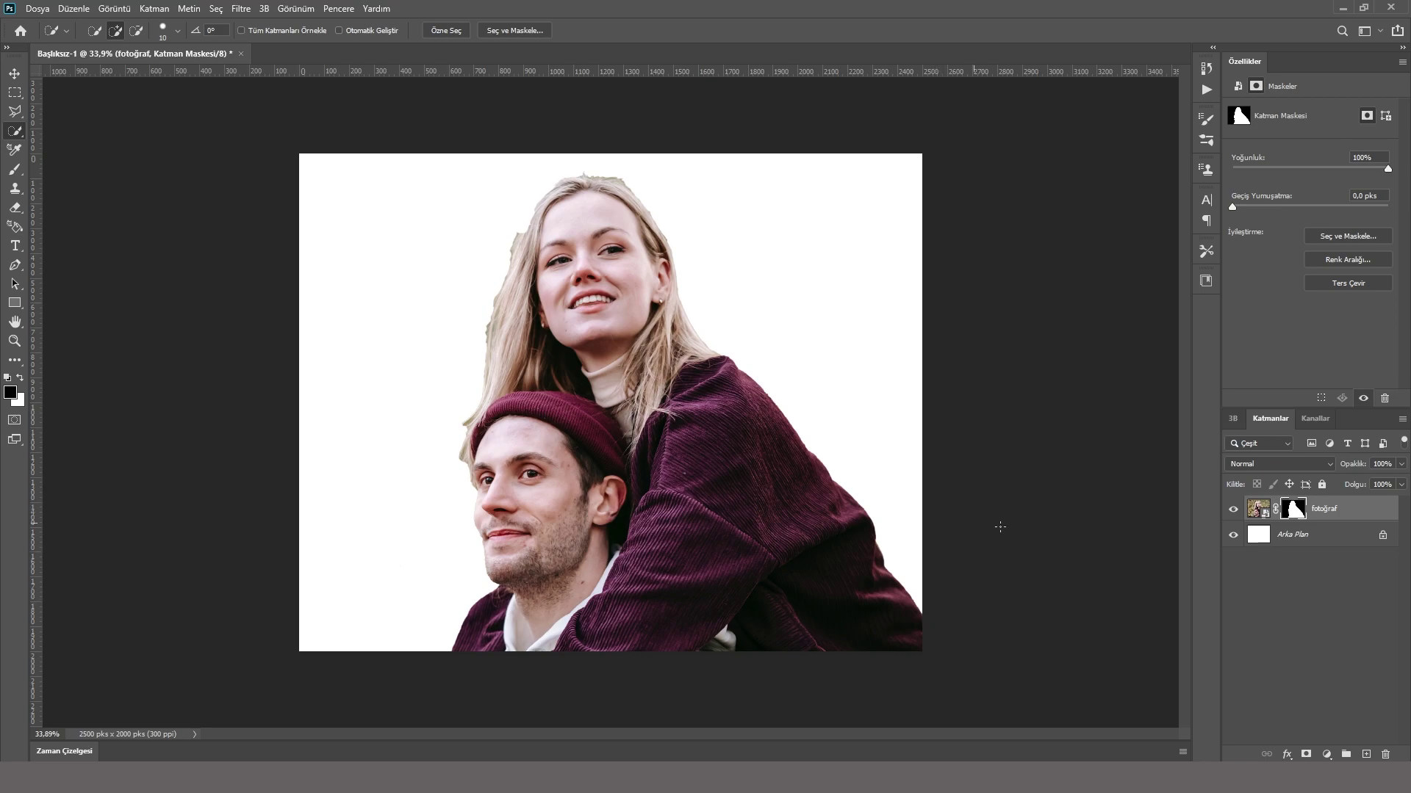
right_click(1307, 514)
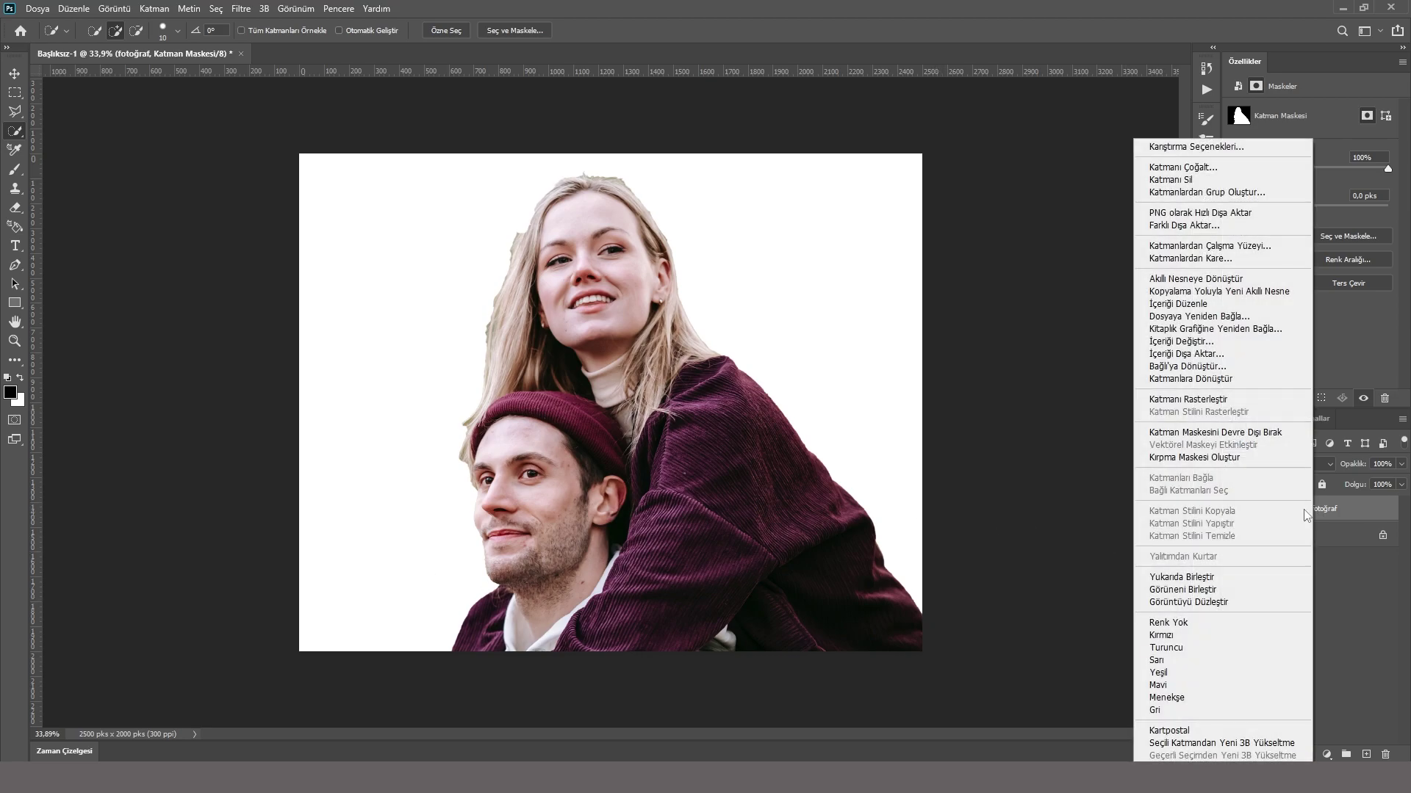
left_click(1189, 283)
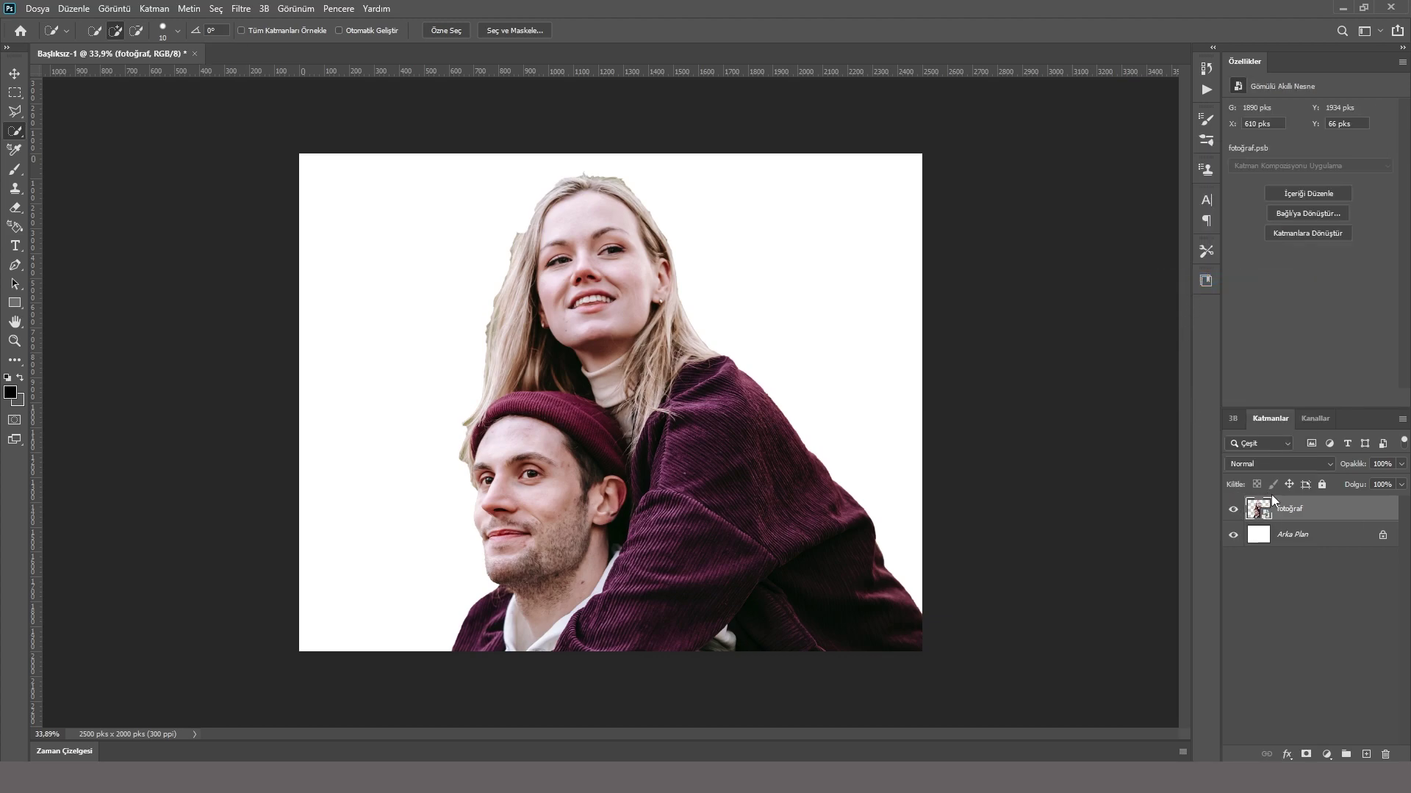
left_click(1293, 539)
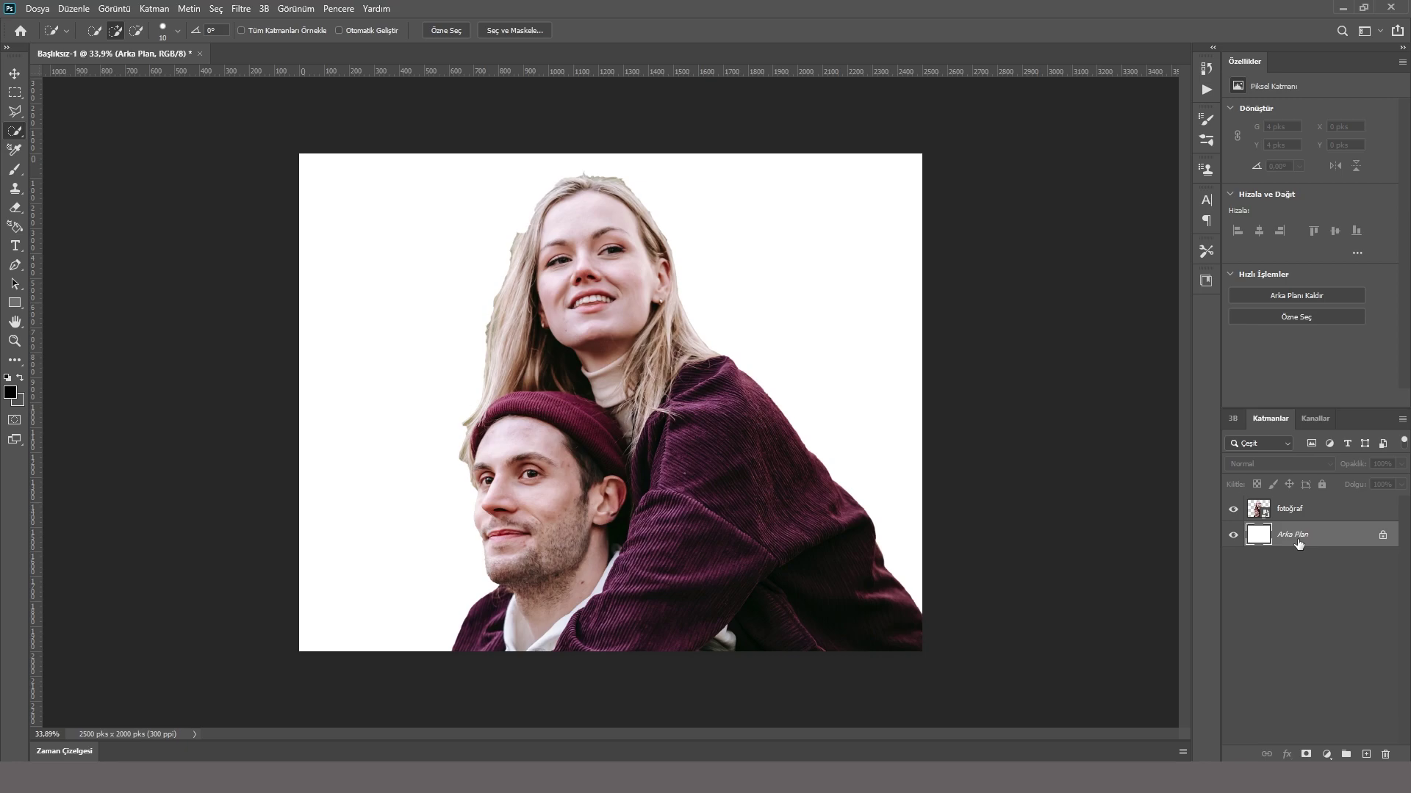
key("Delete")
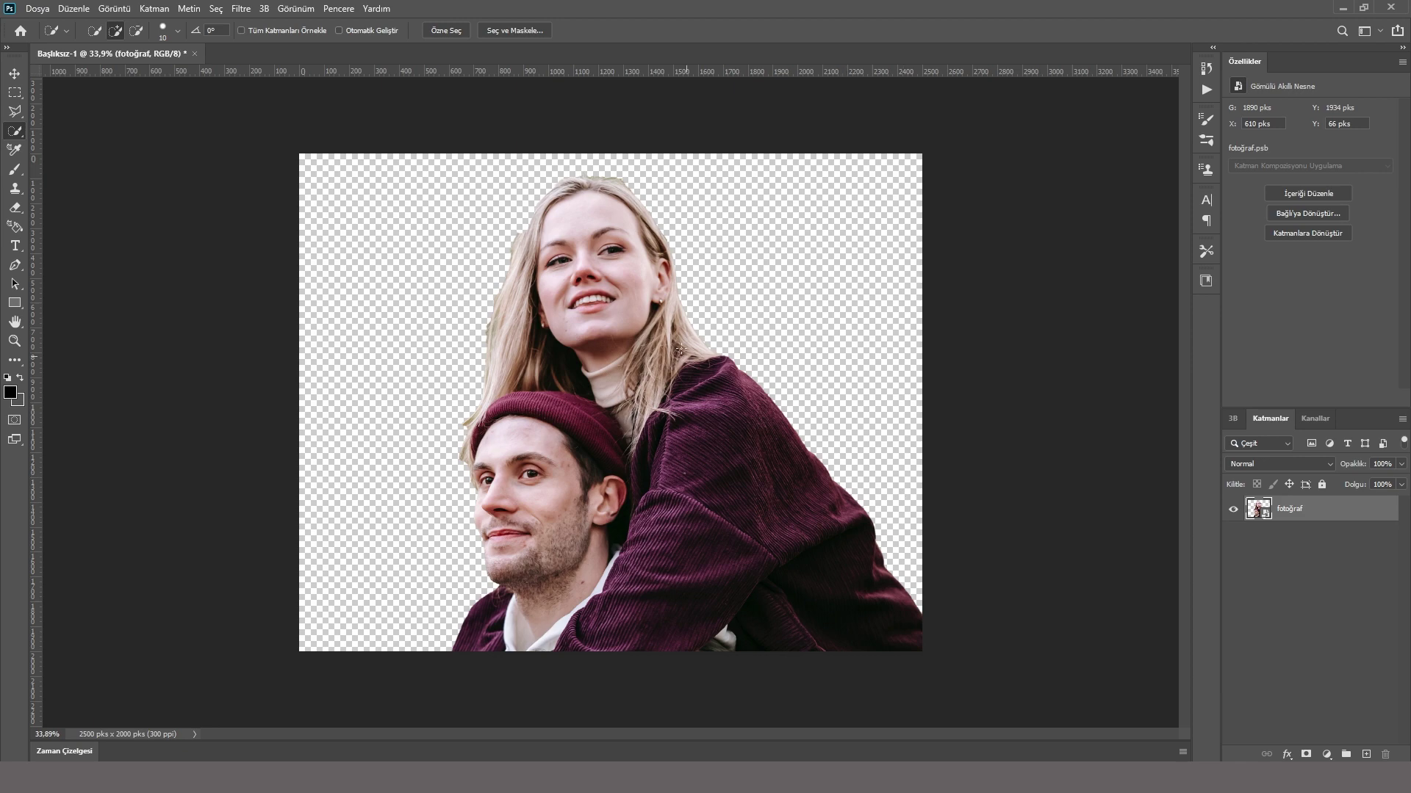
Step: Apply Oil Paint with Stylization 5, Cleanliness 3, Scale 0.1, Bristle Detail 0, lighting off
left_click(242, 9)
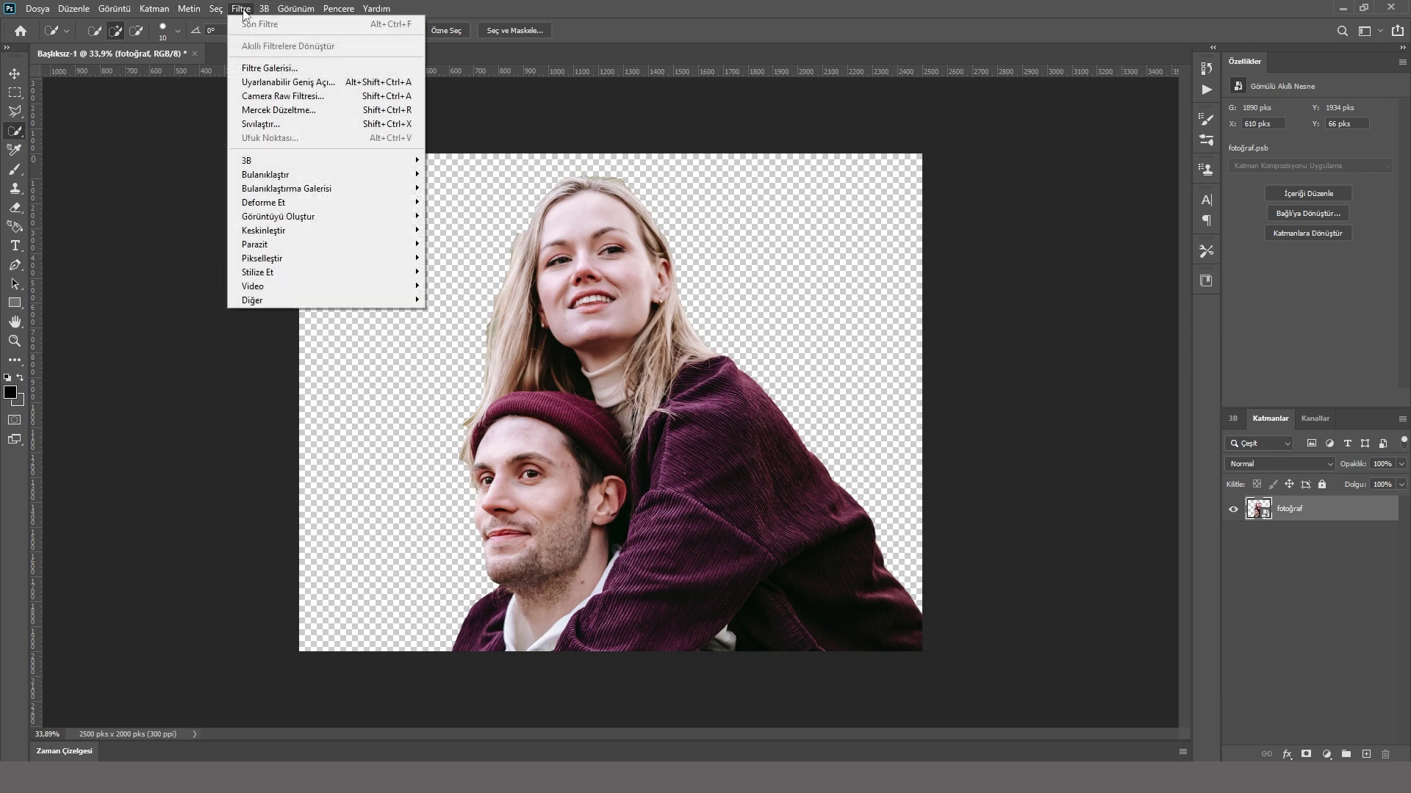
mouse_move(287, 271)
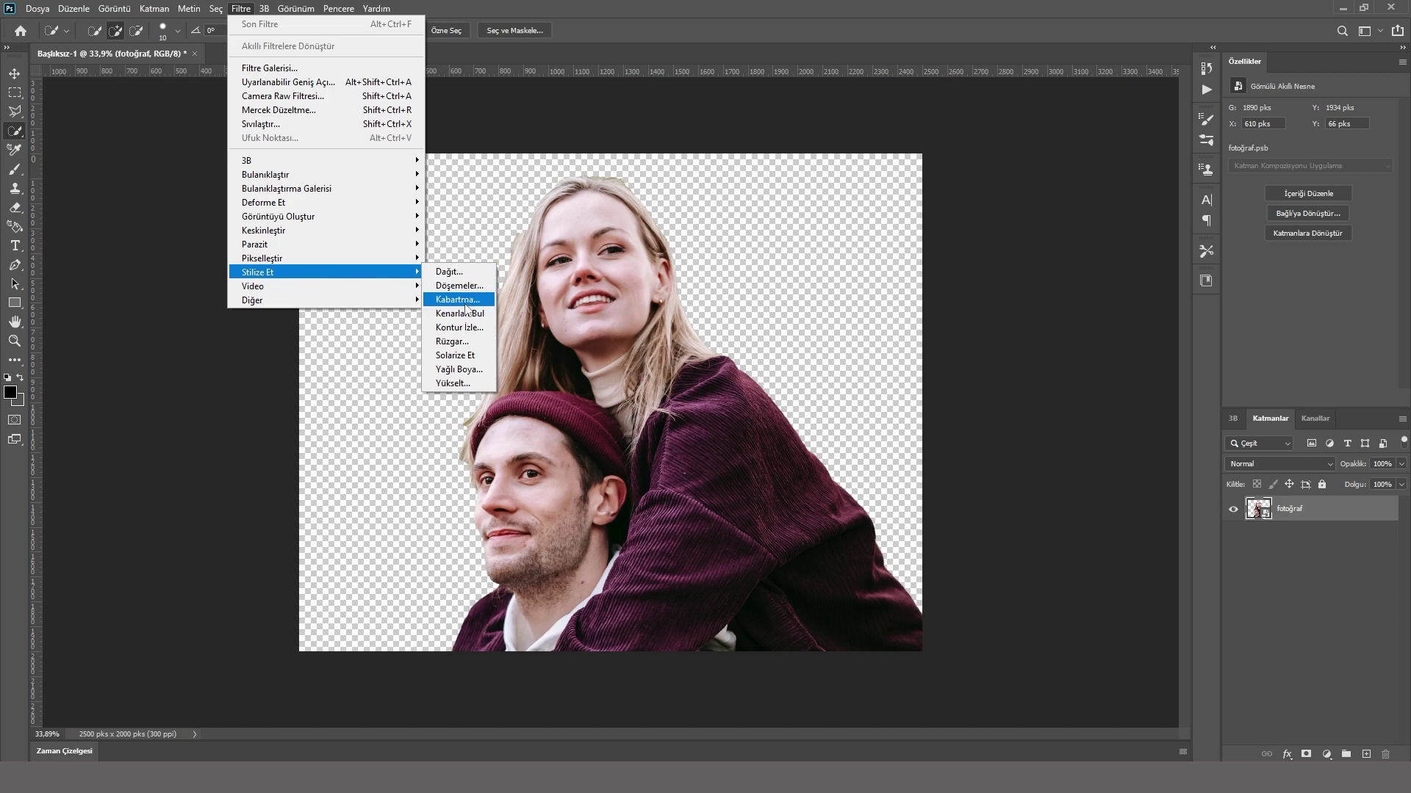
left_click(473, 370)
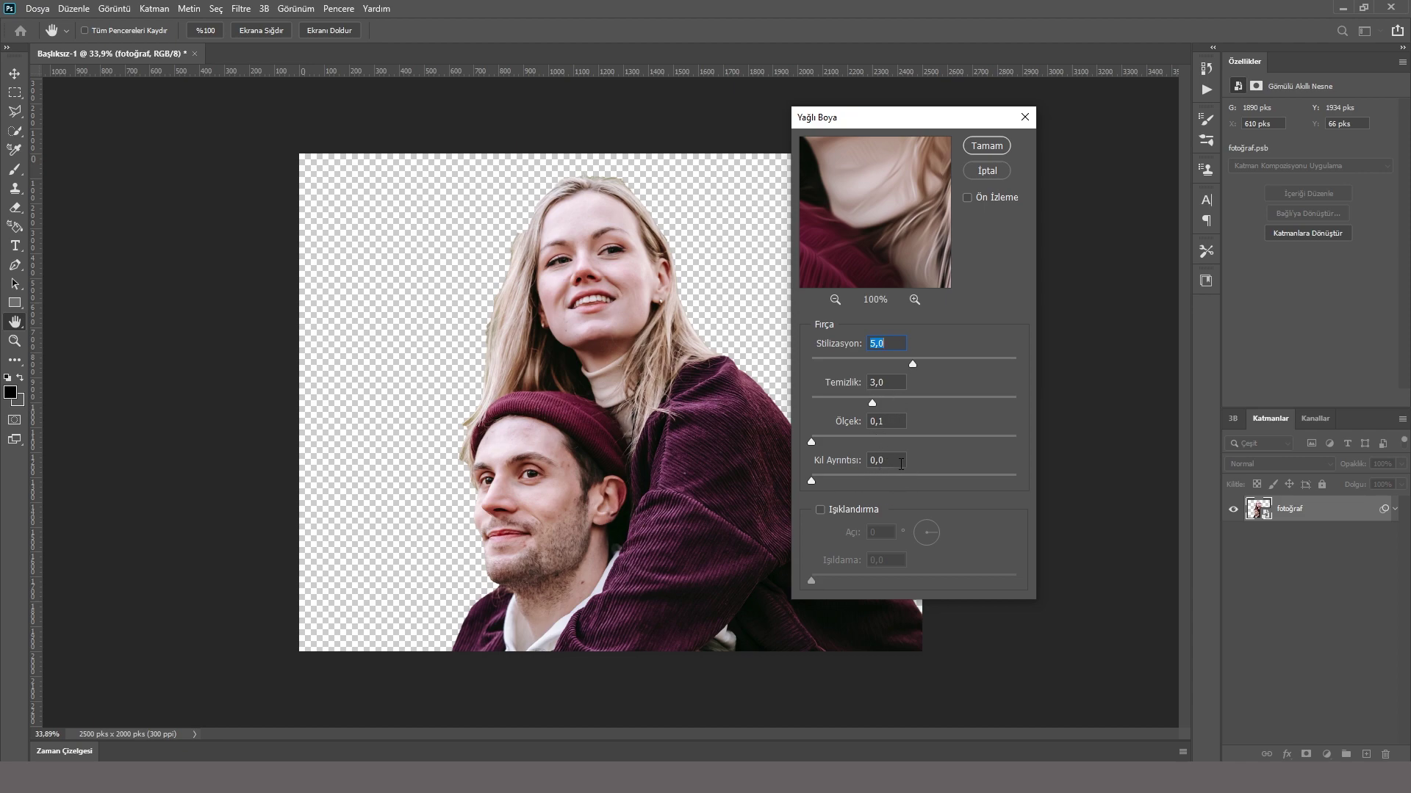
left_click_drag(887, 220, 874, 305)
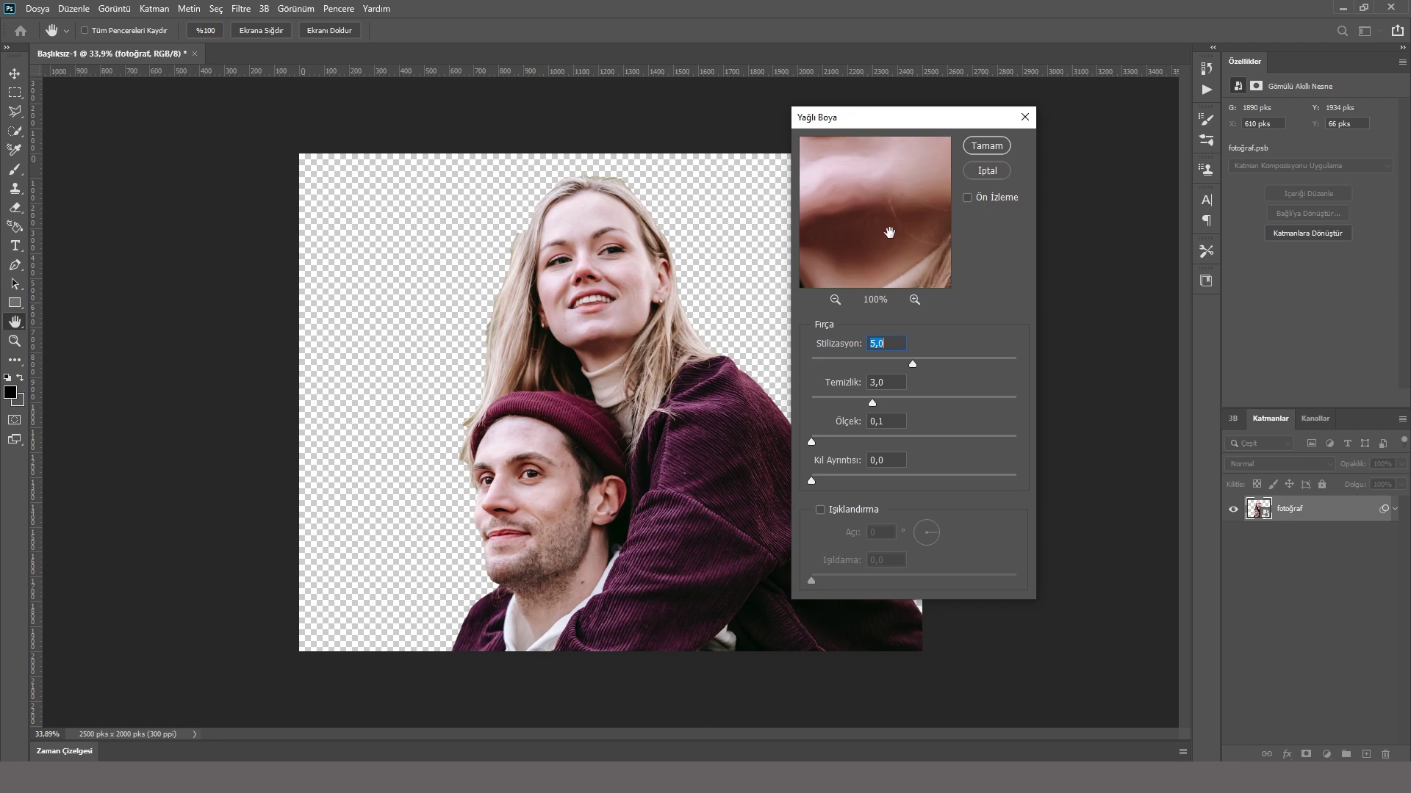
left_click_drag(882, 190, 881, 270)
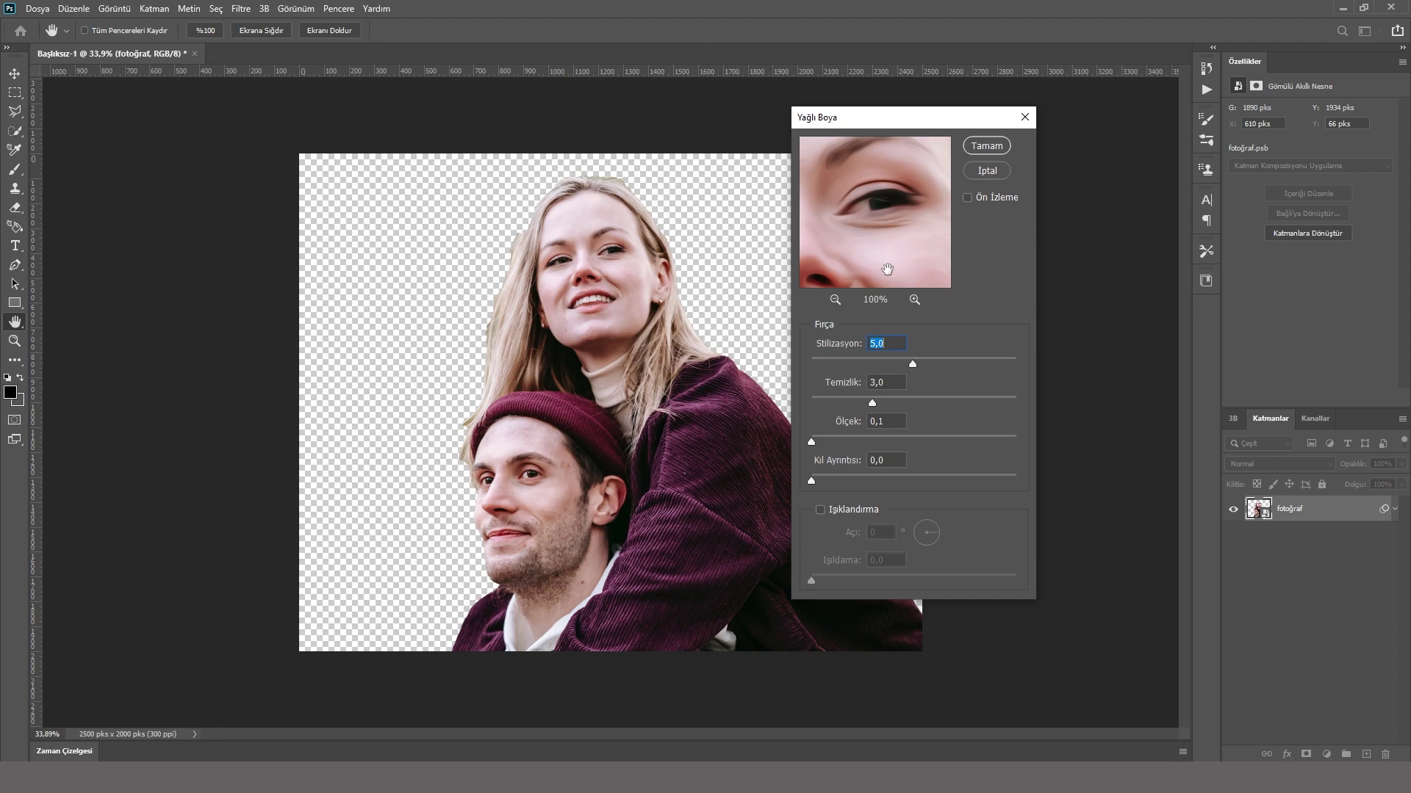
left_click(820, 510)
left_click(821, 510)
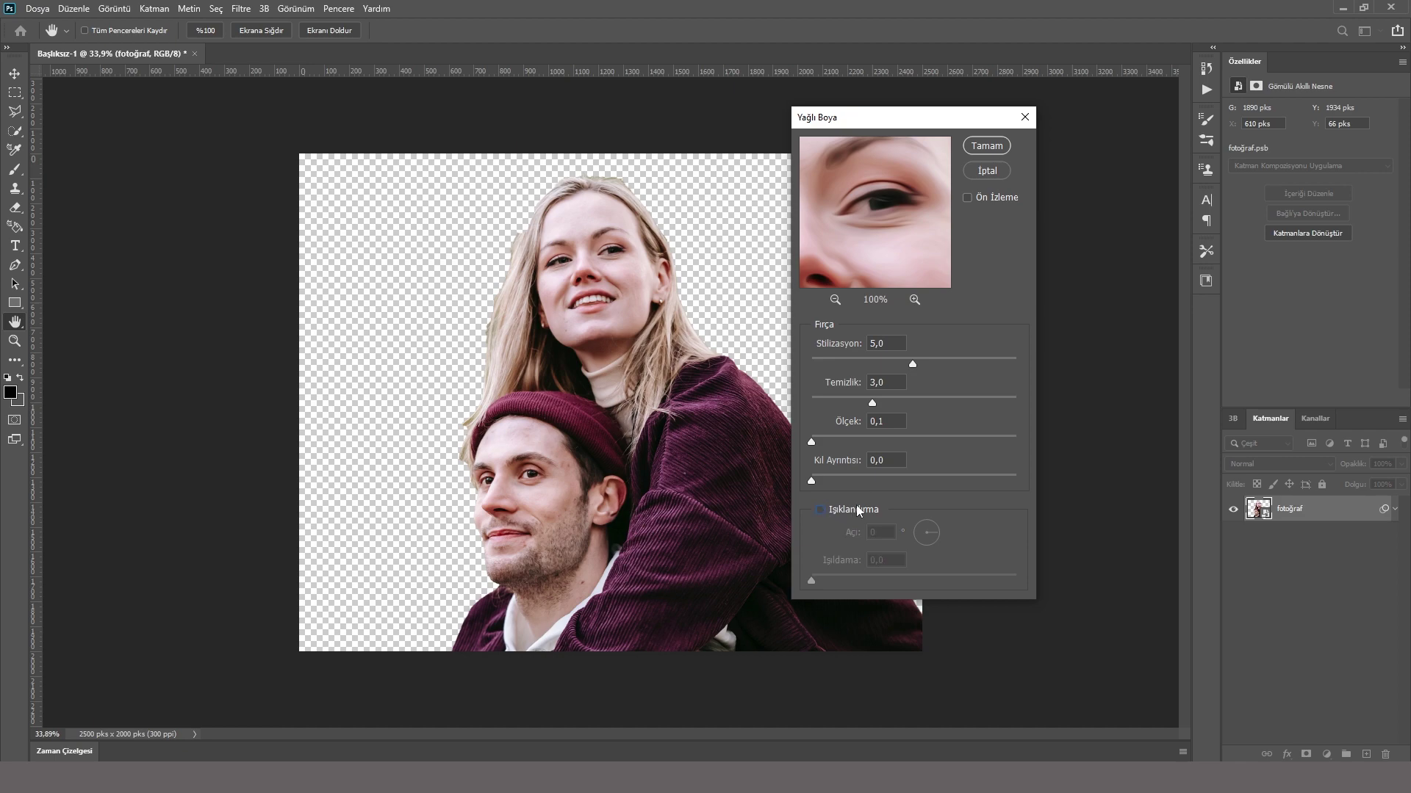
left_click(984, 148)
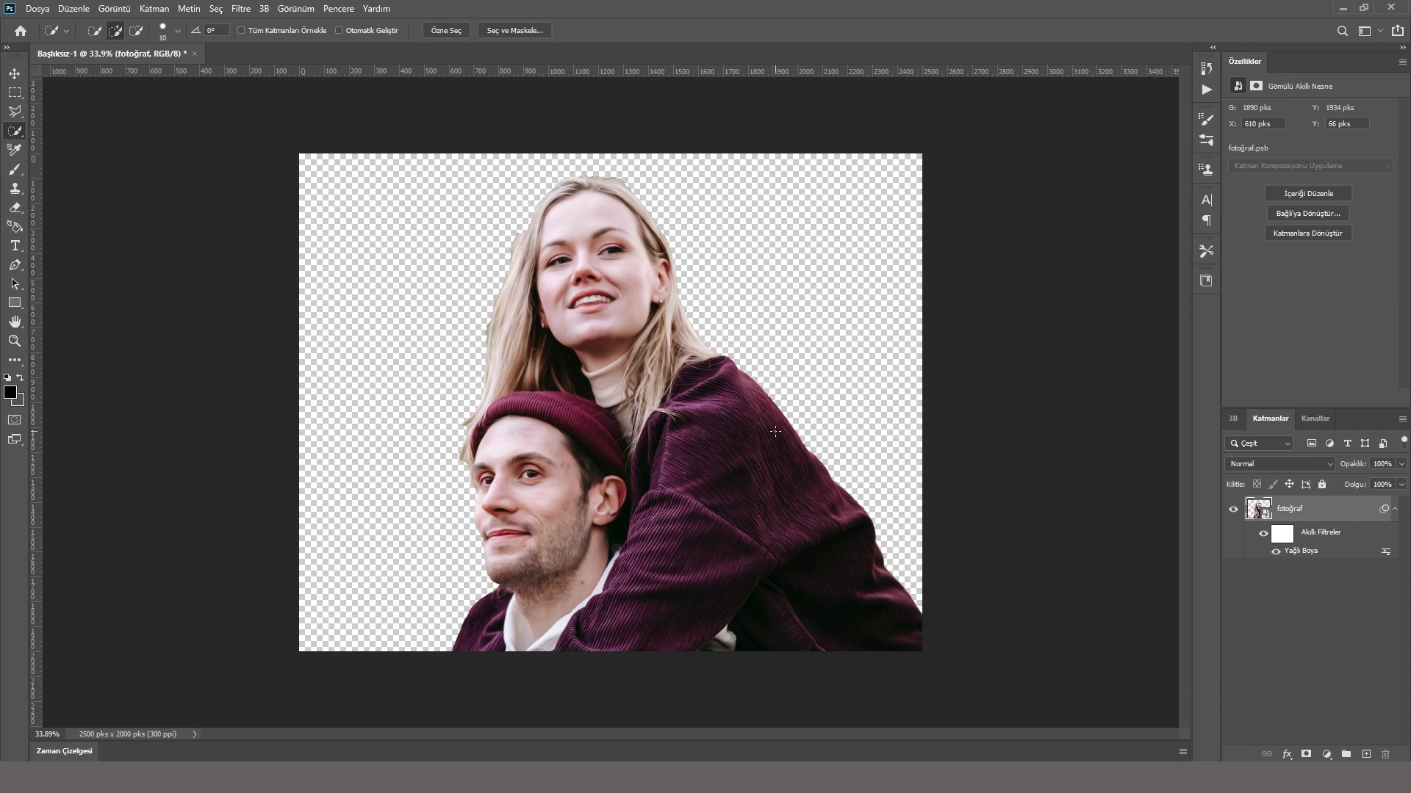
Step: Apply Poster Edges with Edge Thickness 10, Intensity 0 and Posterization 6
left_click(240, 9)
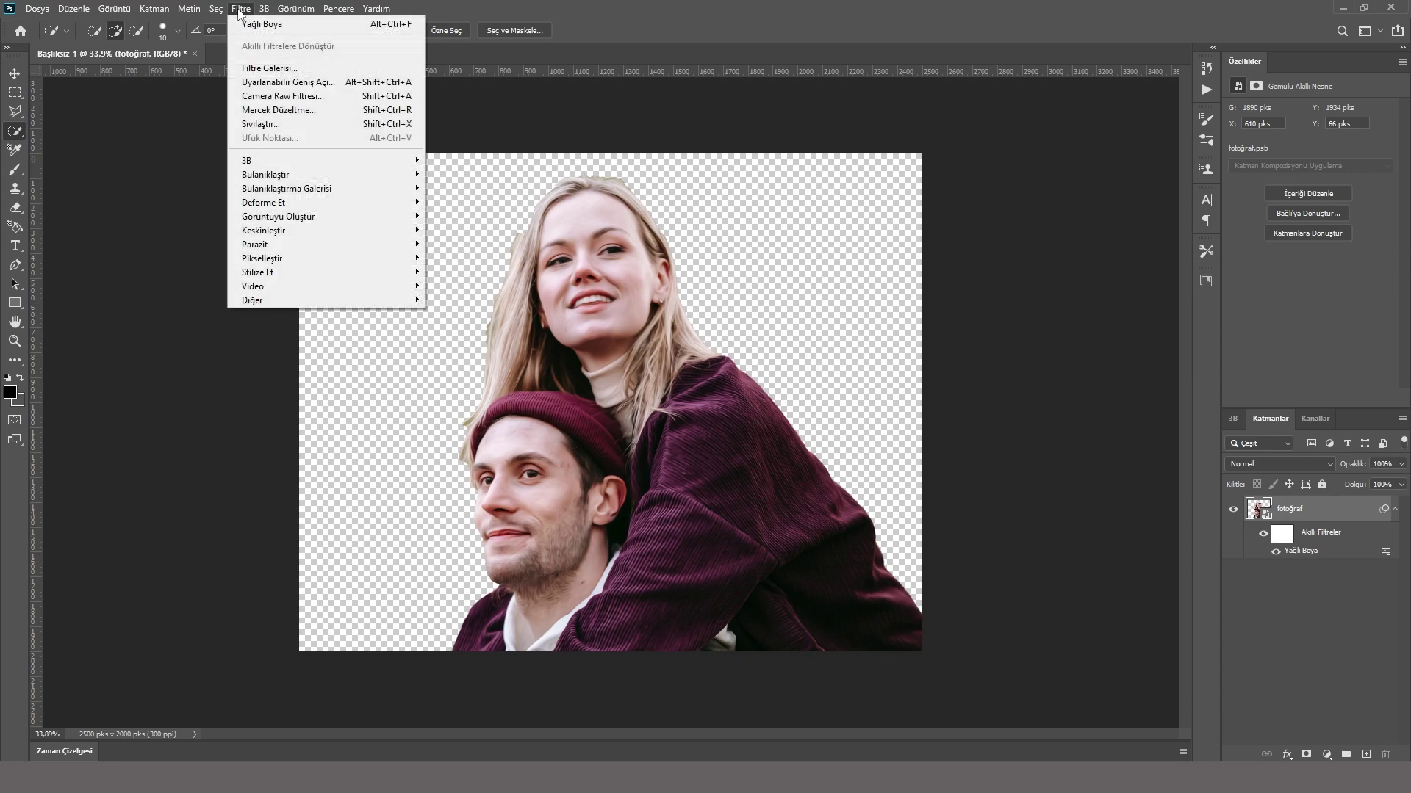
left_click(266, 69)
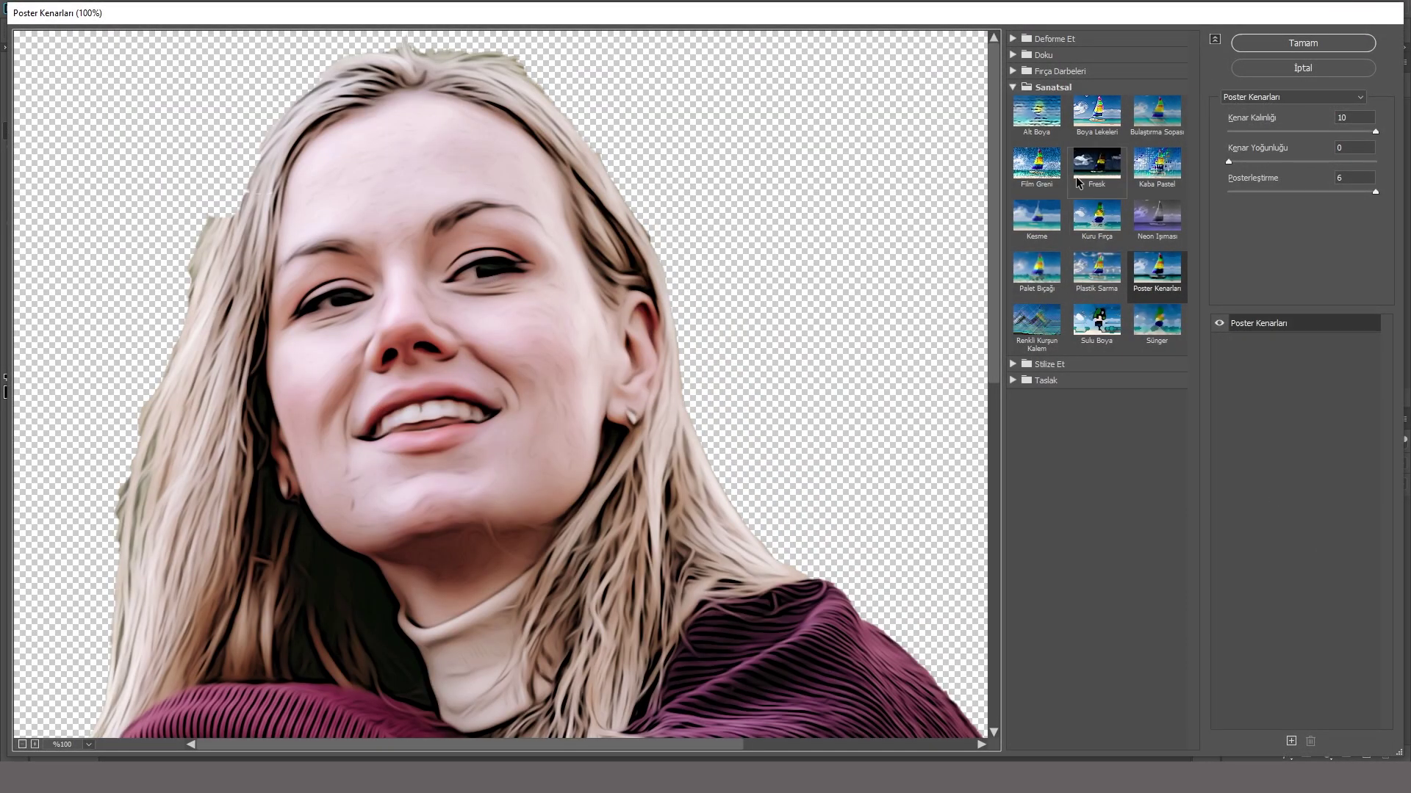
left_click(1047, 87)
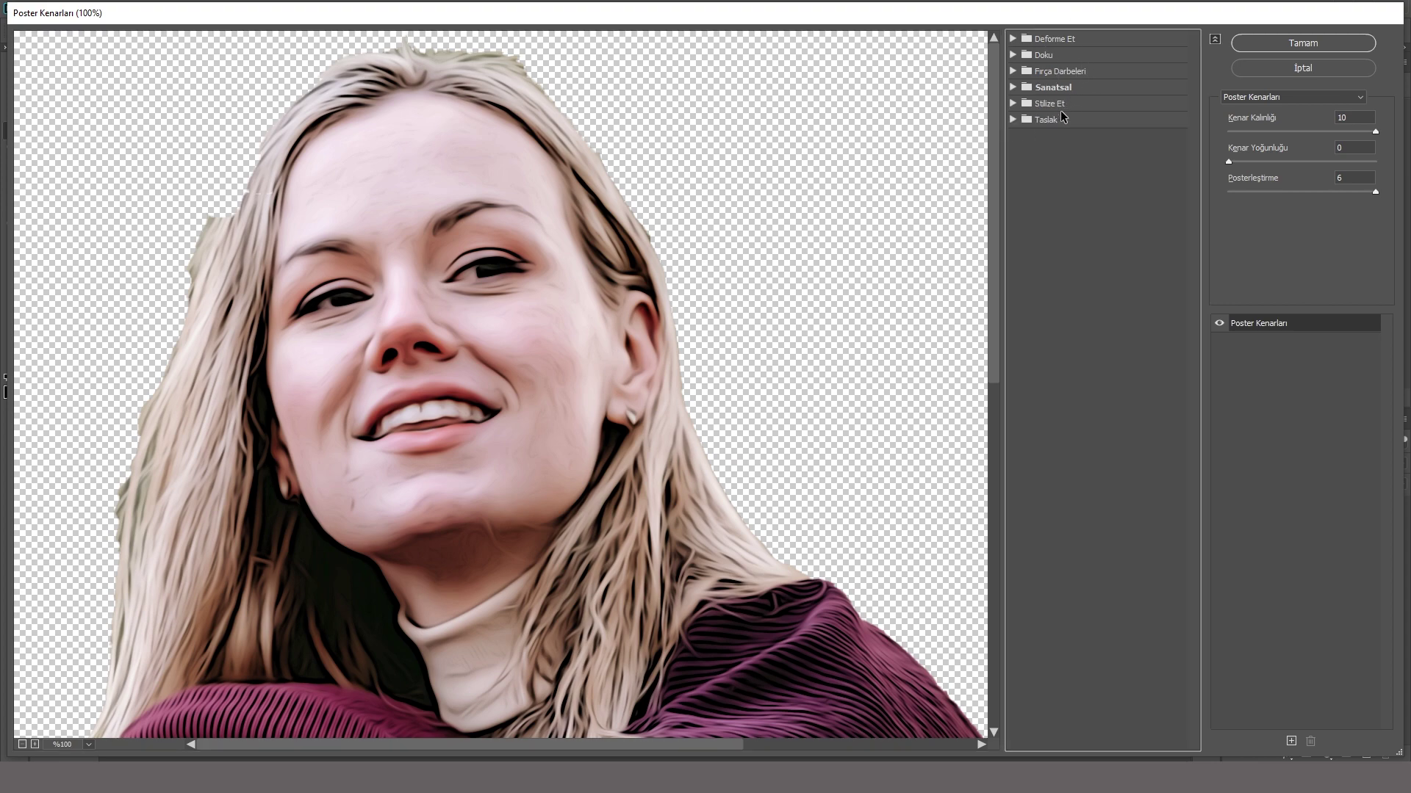
left_click(1018, 89)
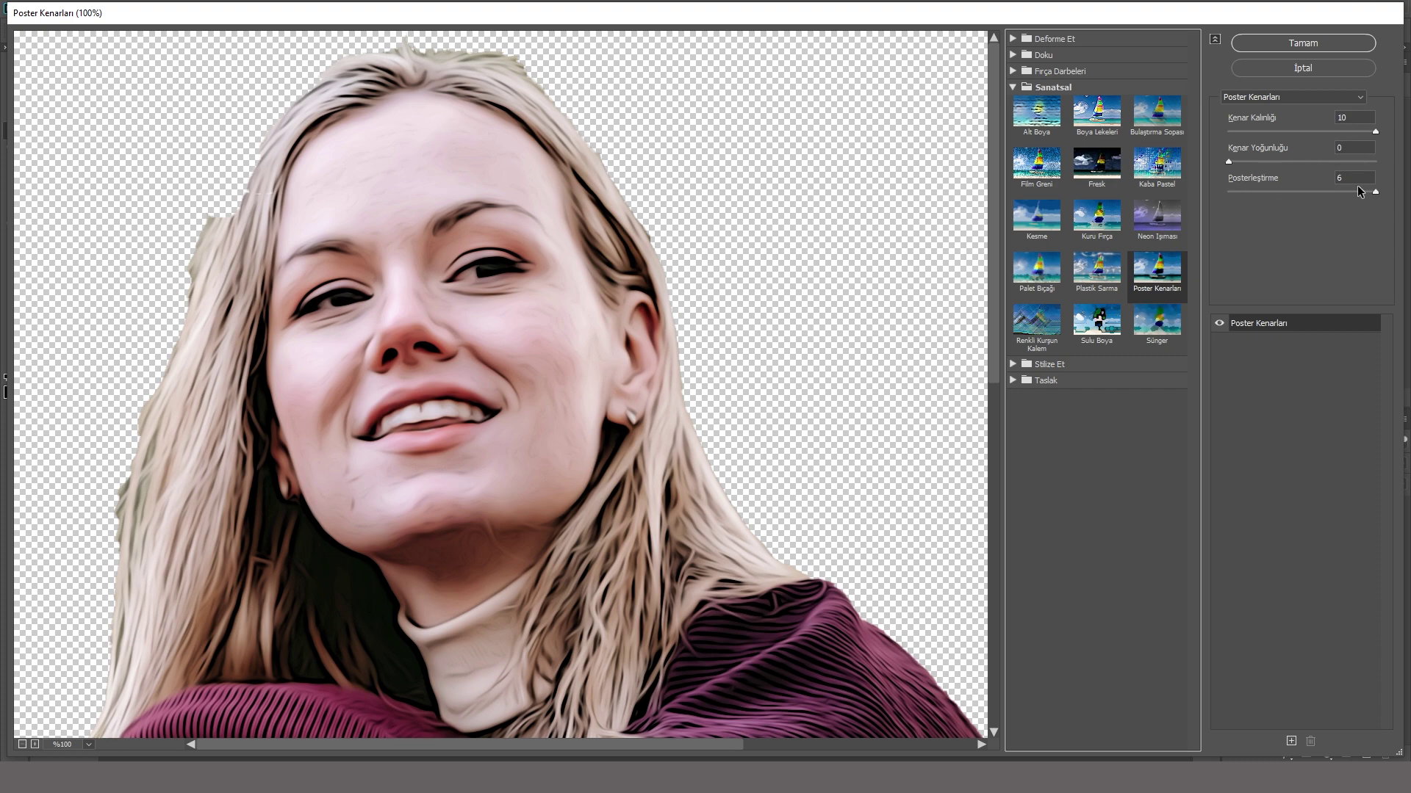
left_click(1303, 38)
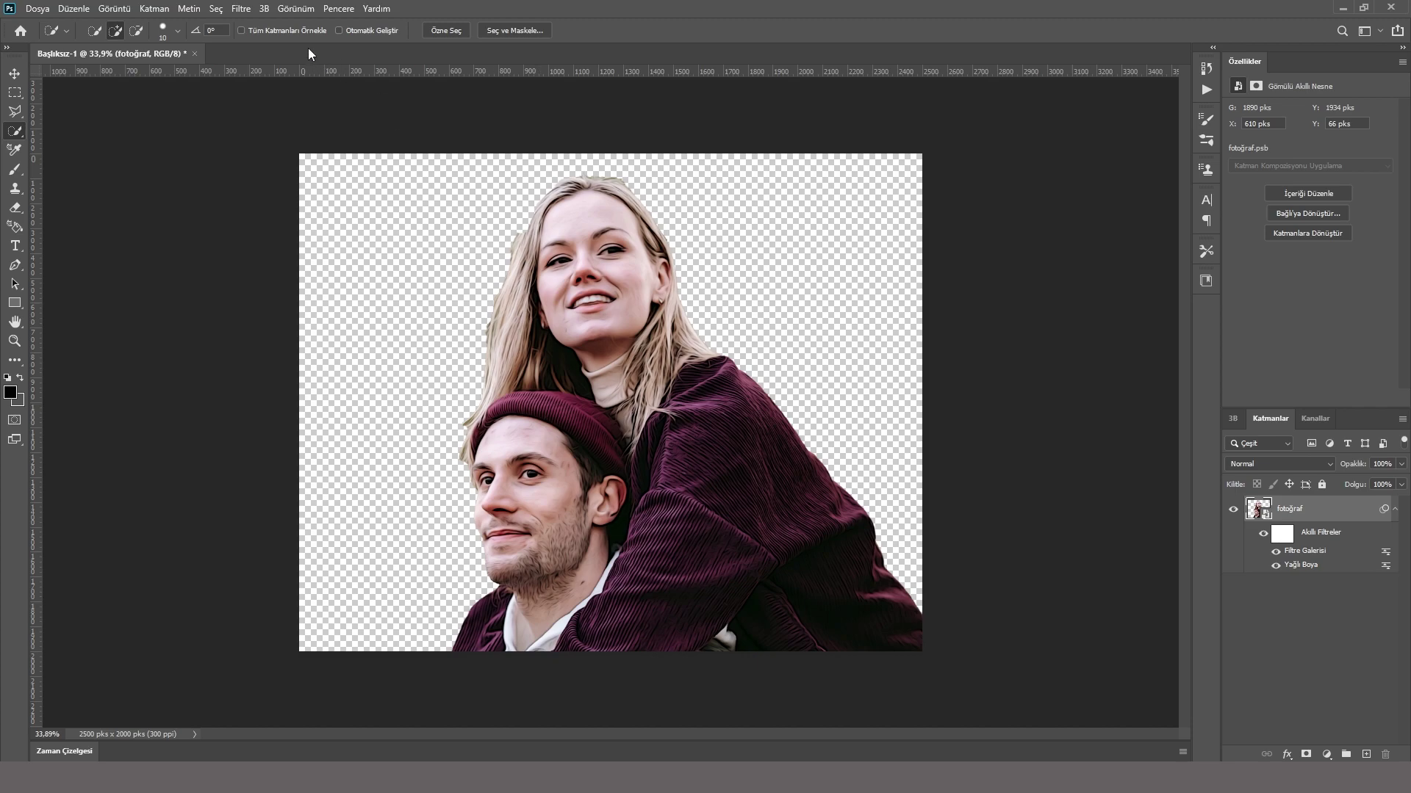
Step: Apply Surface Blur with radius 20 px and threshold 10 levels
left_click(241, 10)
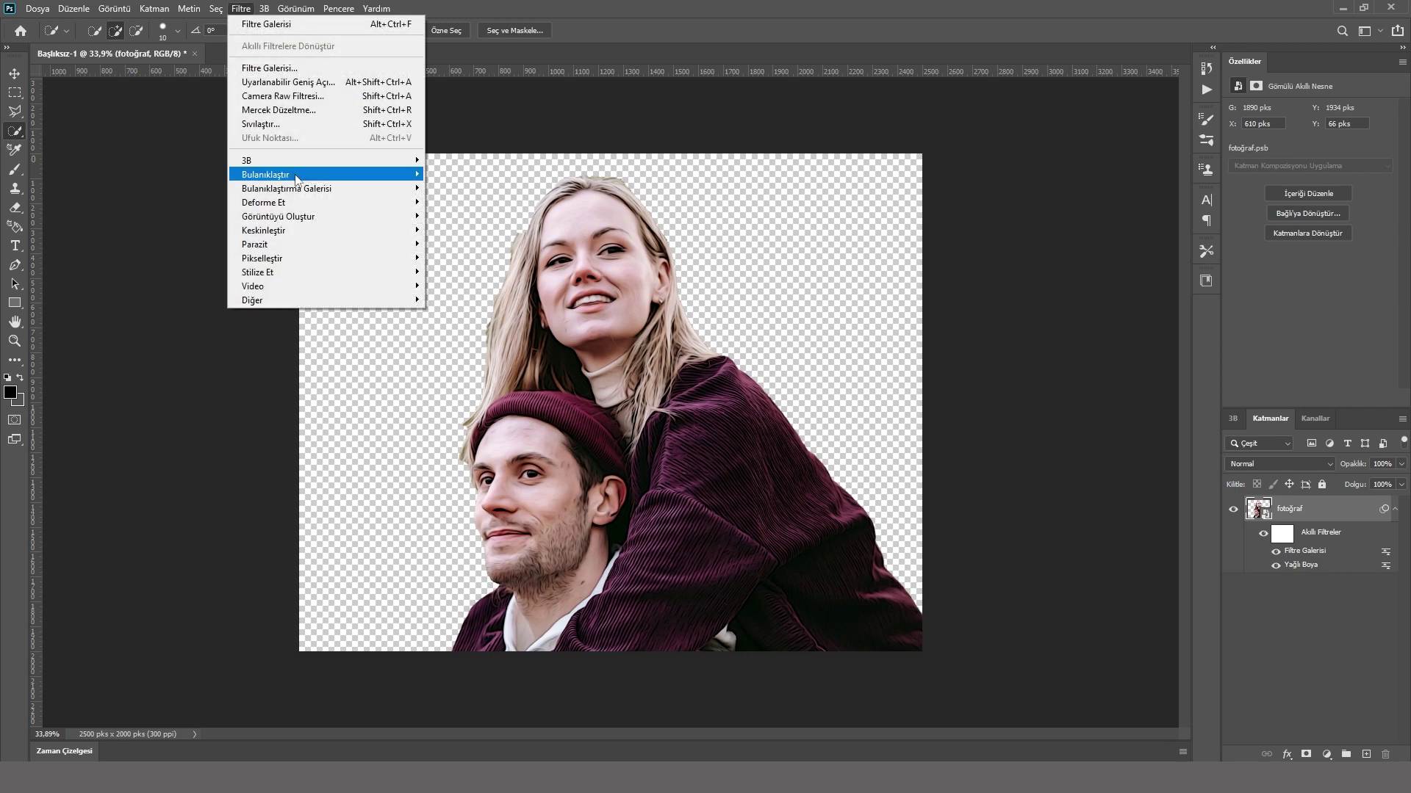
mouse_move(287, 174)
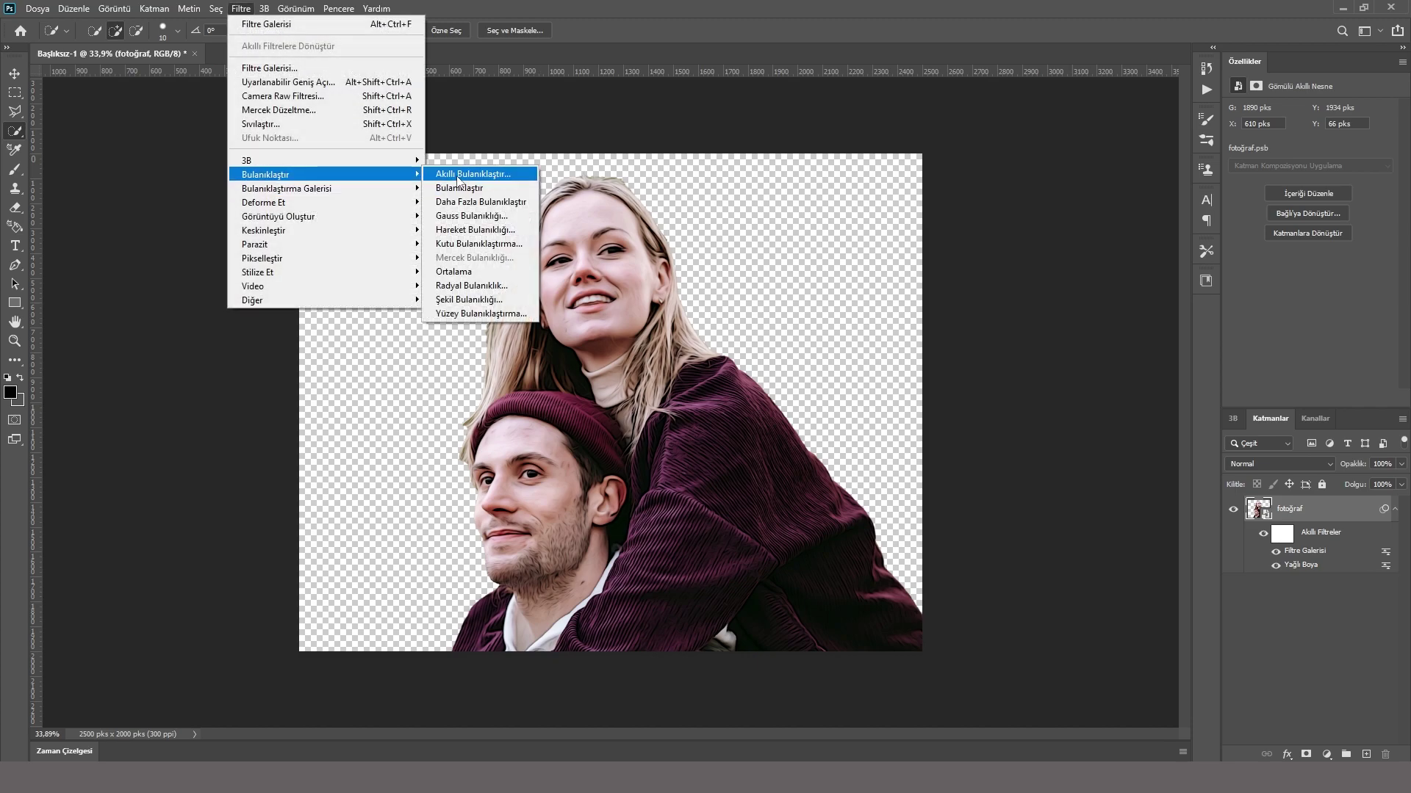
left_click(485, 312)
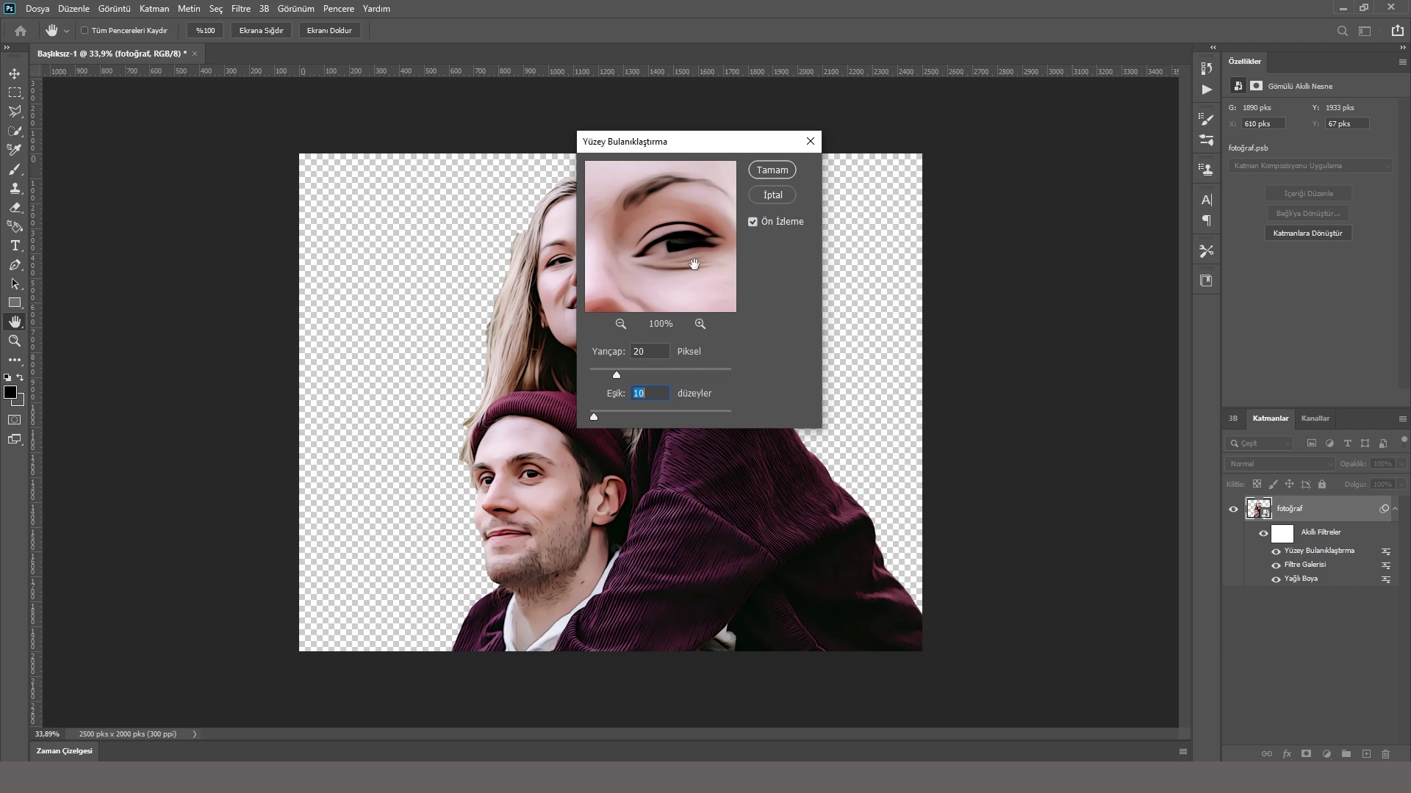
left_click(776, 174)
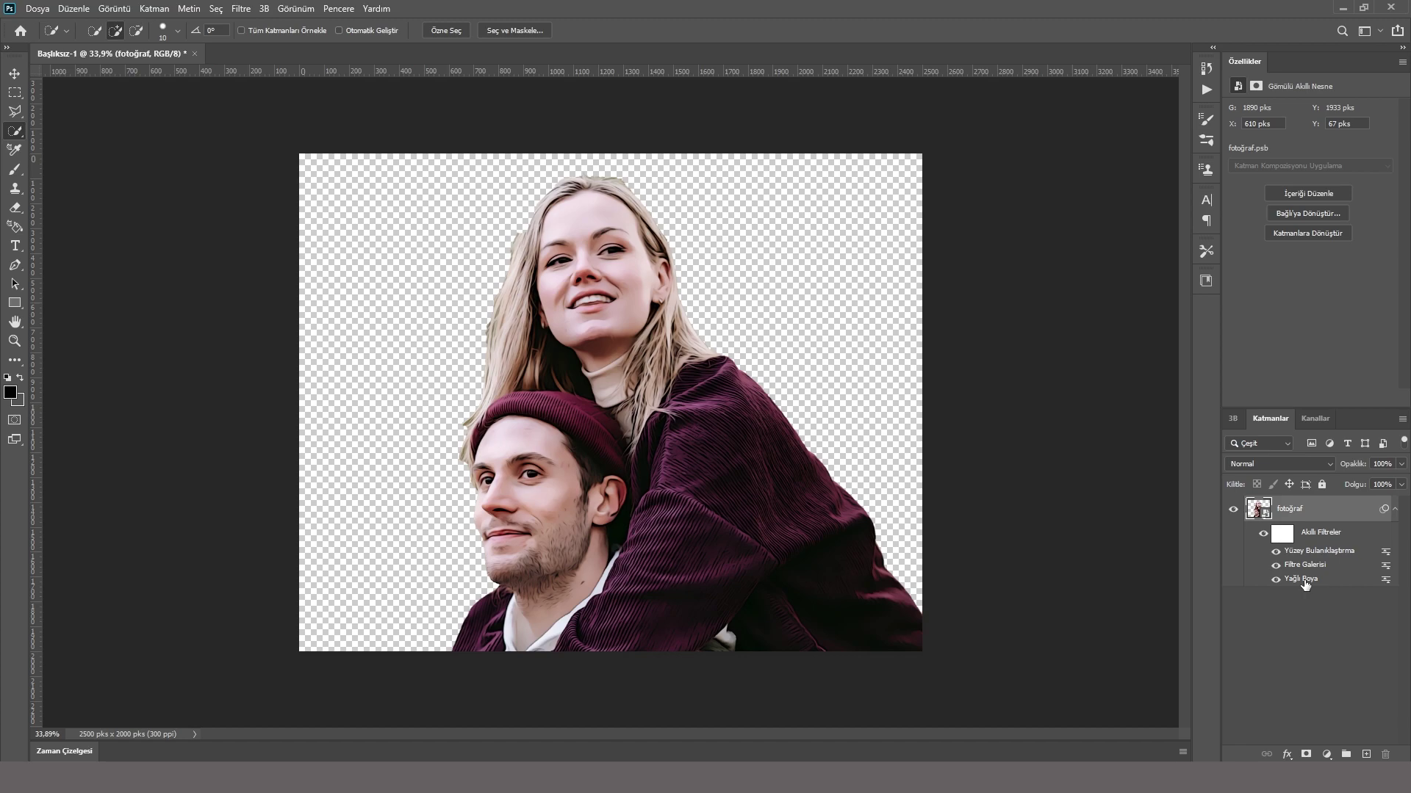
Step: Alt-drag the Yağlı Boya smart filter above Yüzey Bulanıklaştırma to duplicate it
left_click_drag(1305, 584, 1313, 551)
left_click_drag(1313, 552, 1306, 548)
left_click_drag(1306, 546, 1308, 548)
Step: Apply an Unsharp Mask of 150% amount, 8 px radius and threshold 8, previewing the woman's eye
left_click(246, 9)
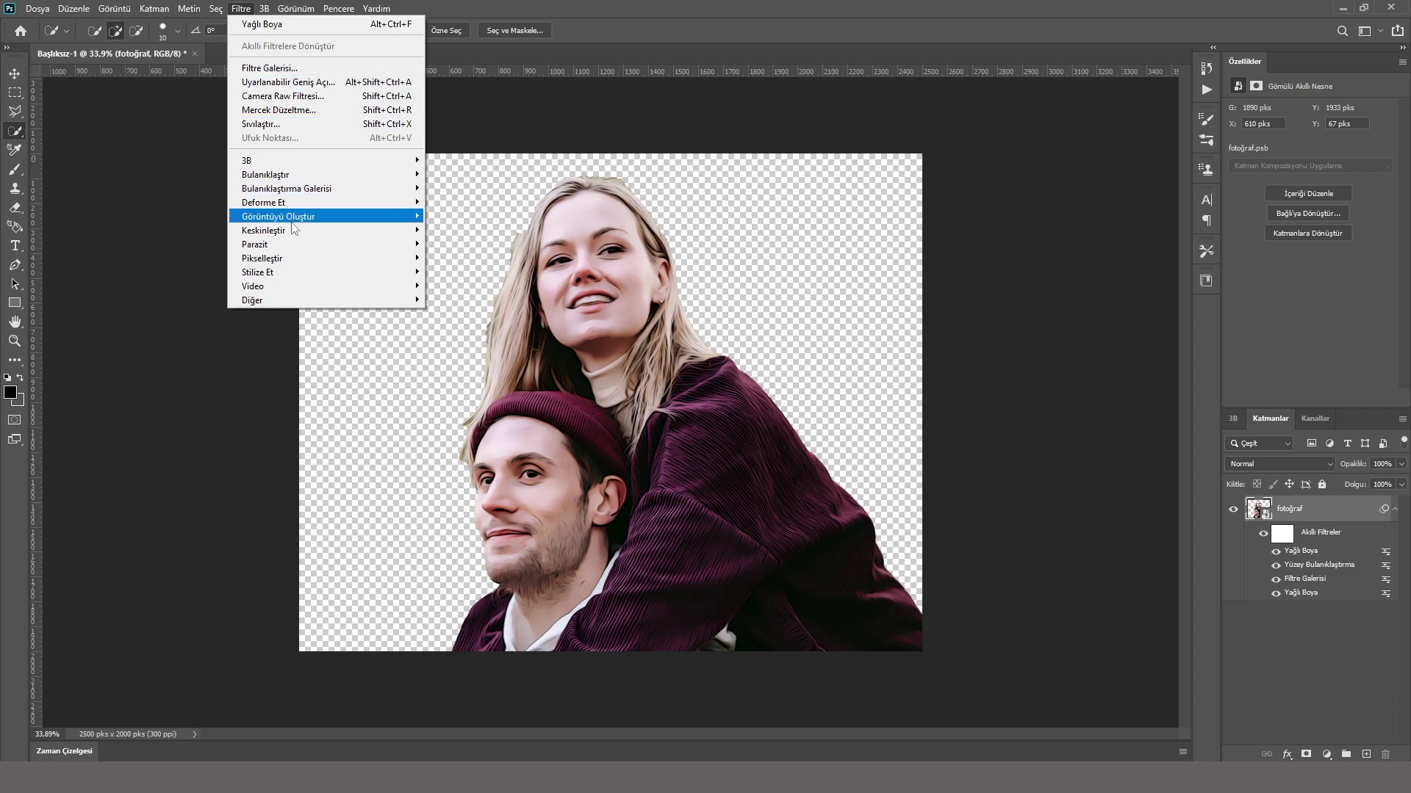
mouse_move(324, 230)
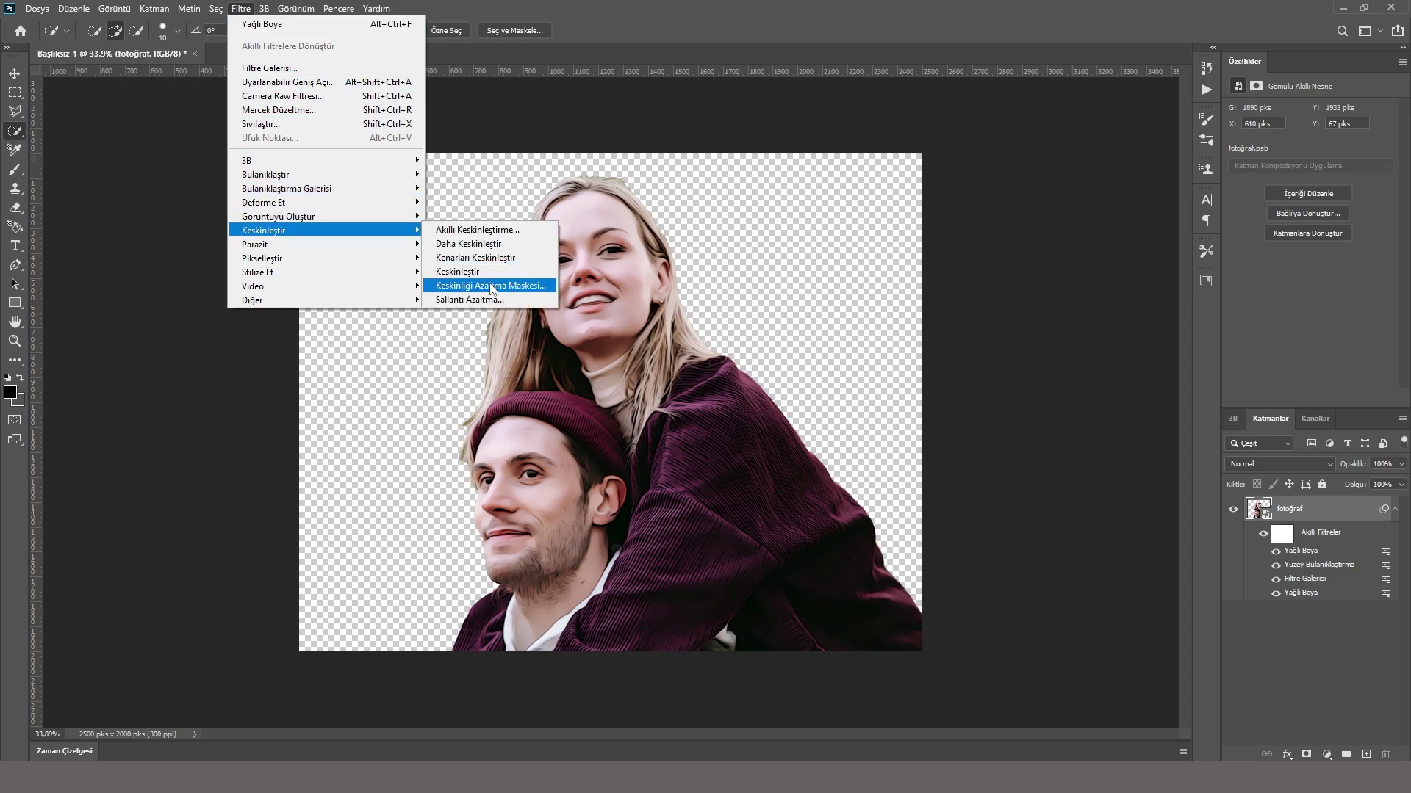
left_click(512, 286)
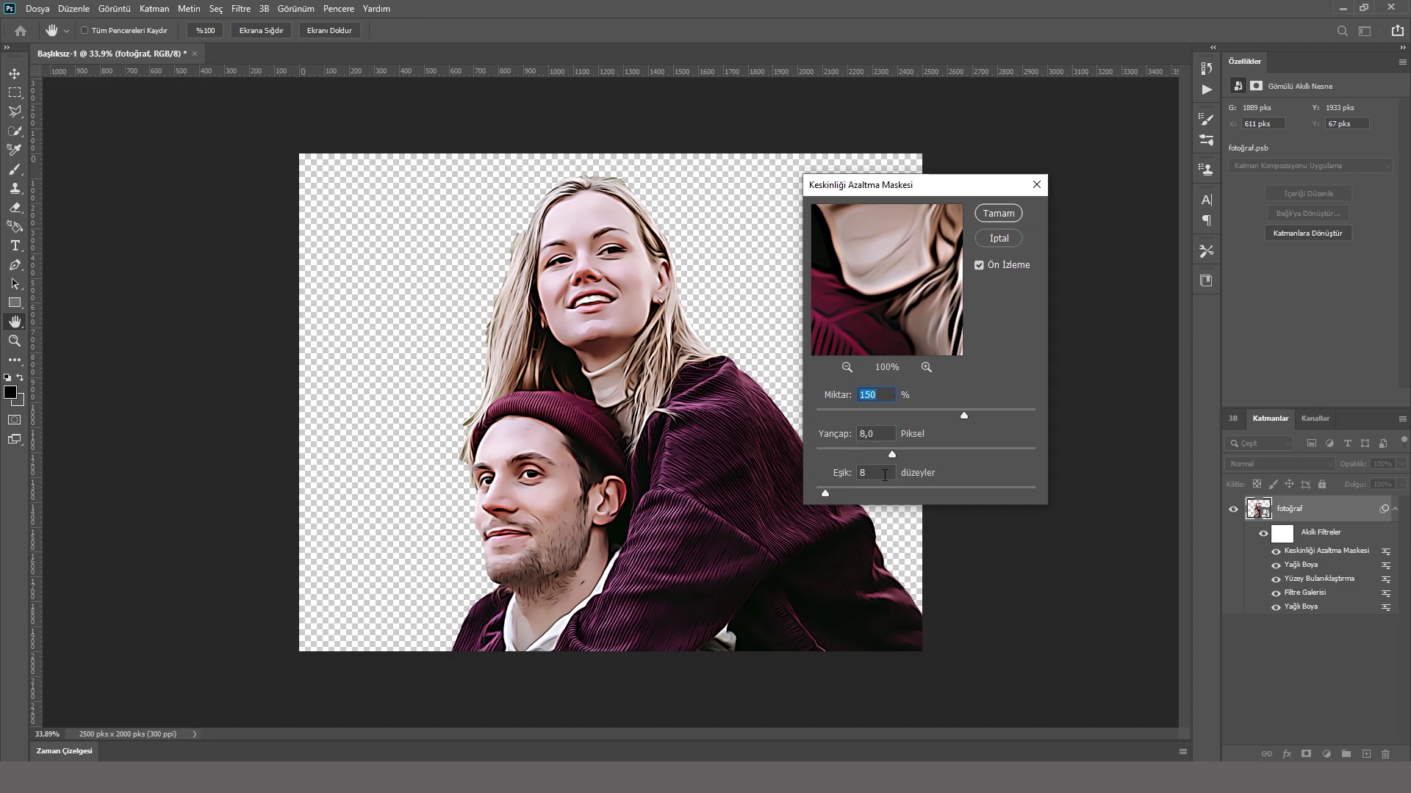
mouse_move(889, 220)
left_mouse_down()
mouse_move(895, 339)
mouse_move(902, 305)
left_mouse_up()
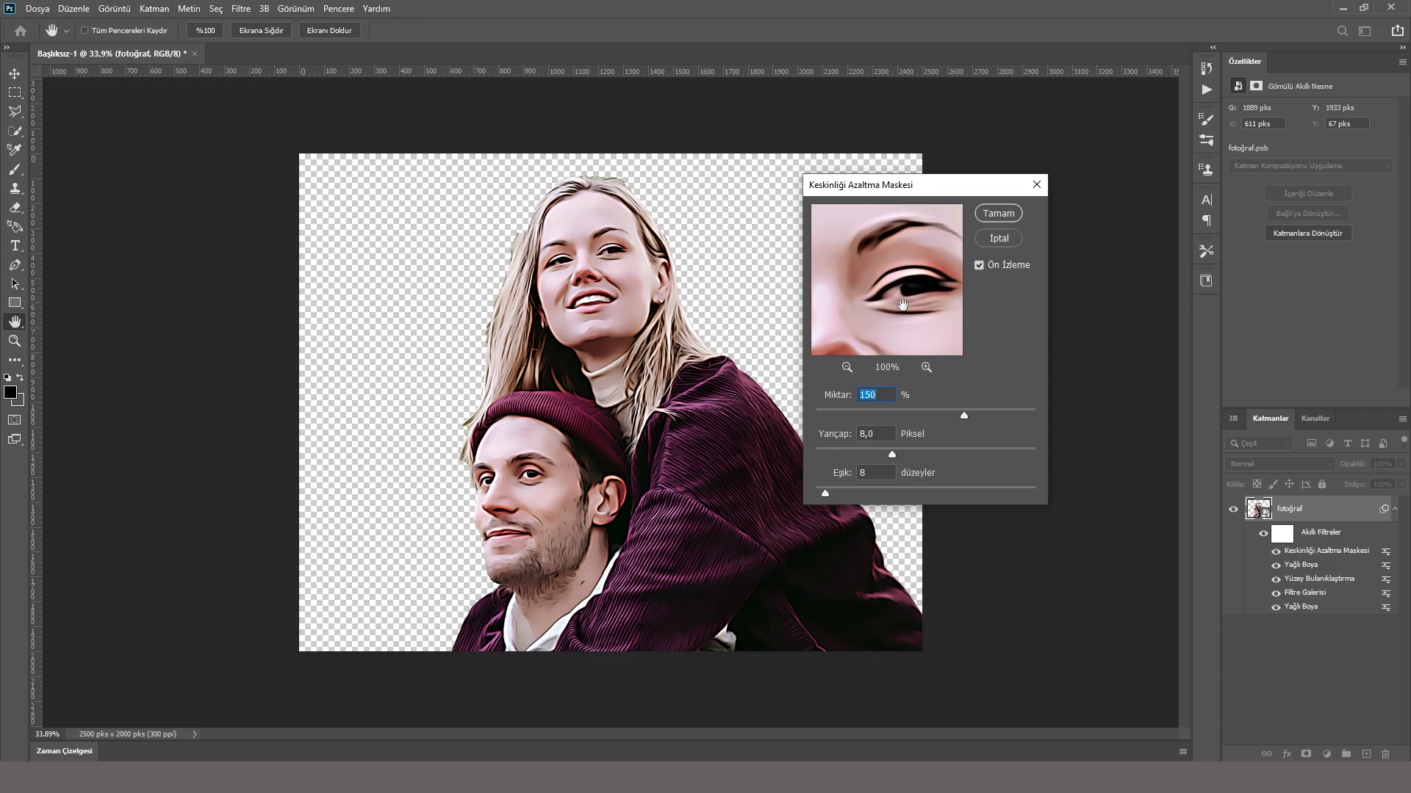
left_click(902, 305)
left_click(999, 214)
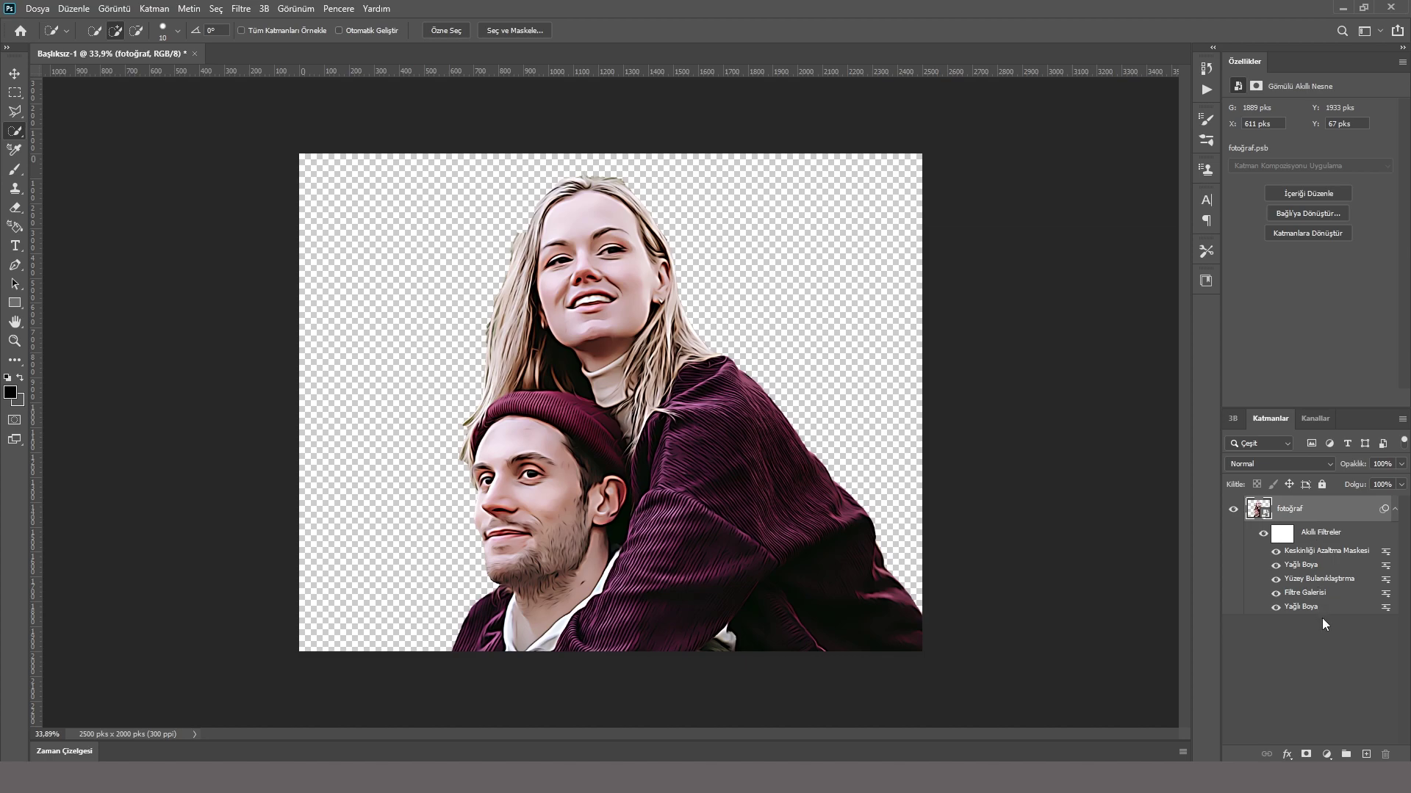
Step: Add Levels, Hue/Saturation and Posterize adjustment layers above the couple, with Posterize at 4 levels
left_click(1394, 509)
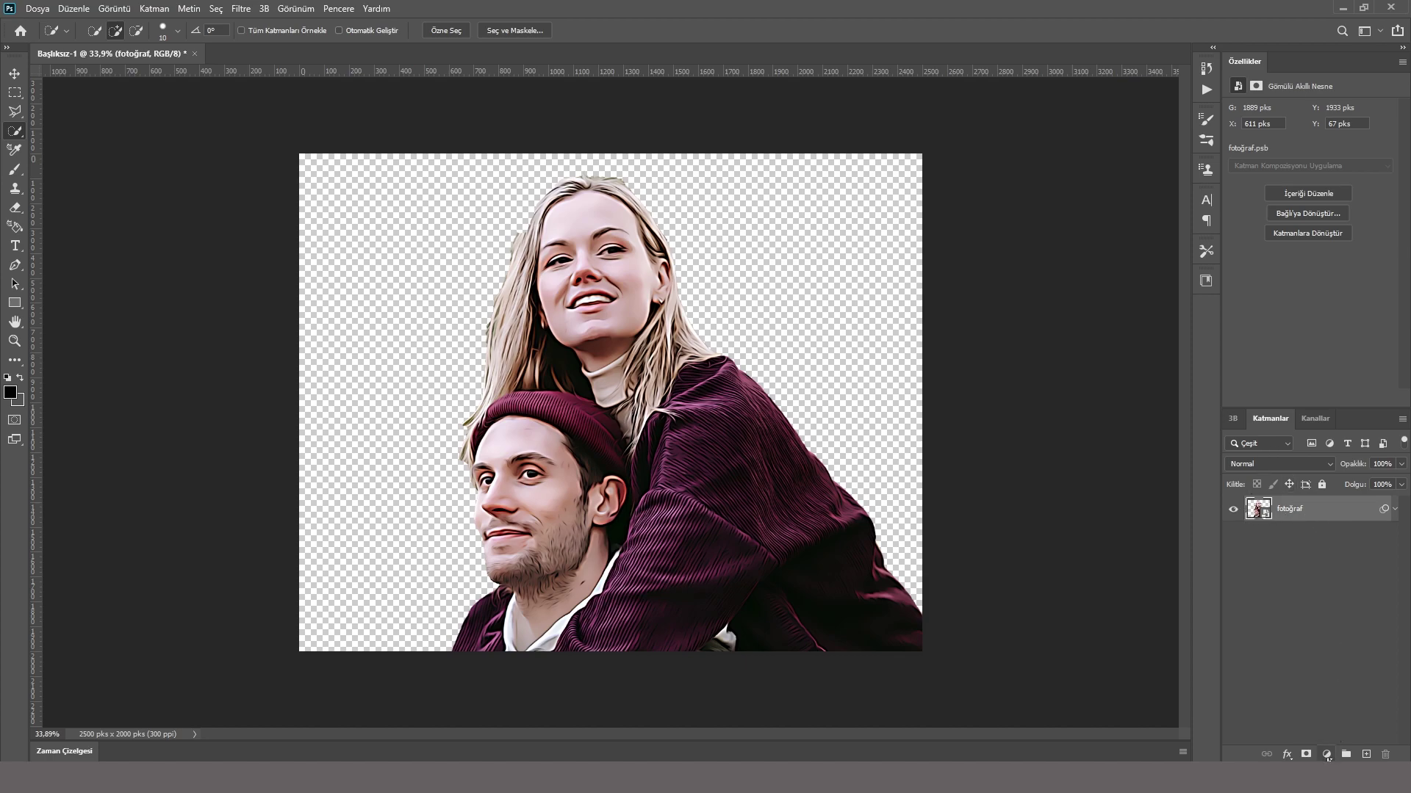
left_click(1326, 755)
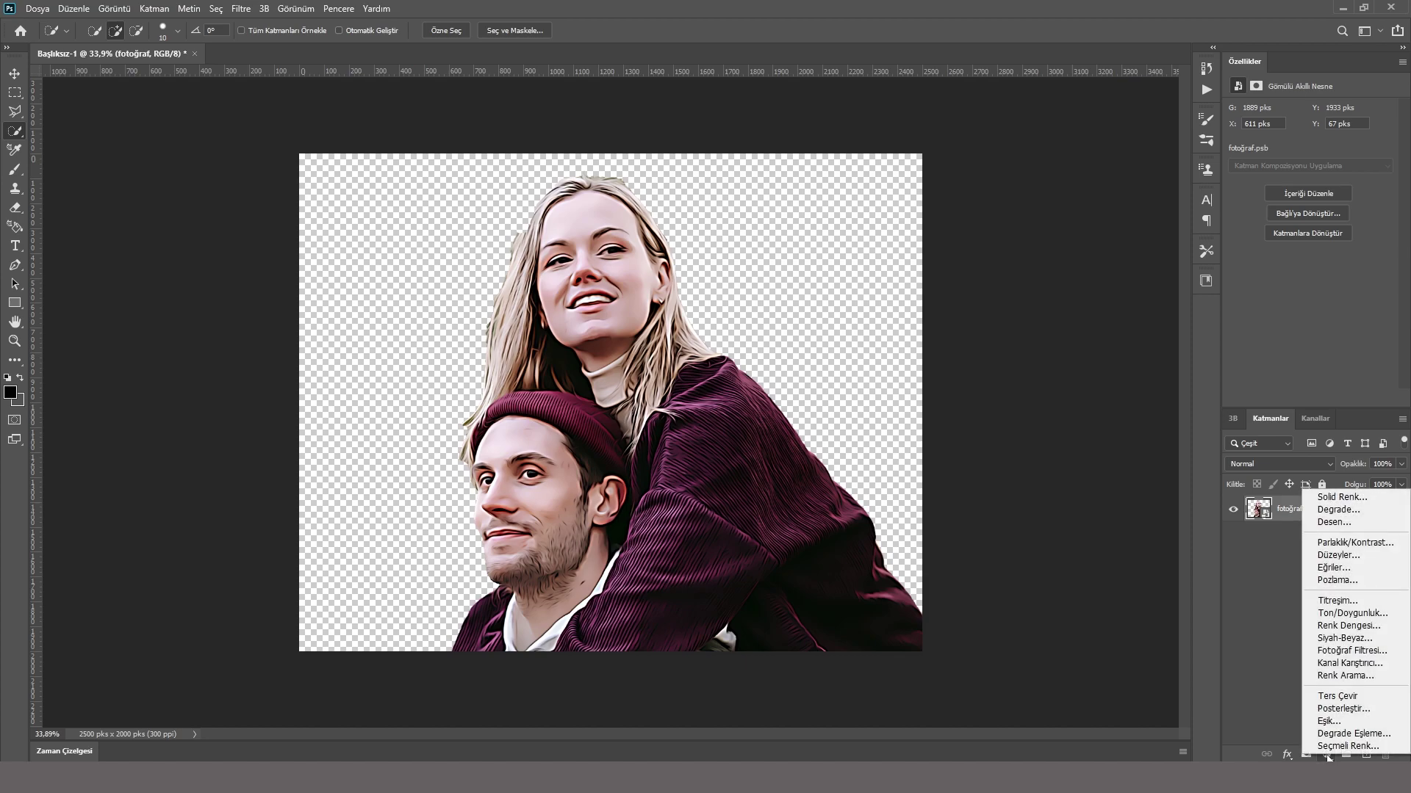
left_click(1338, 556)
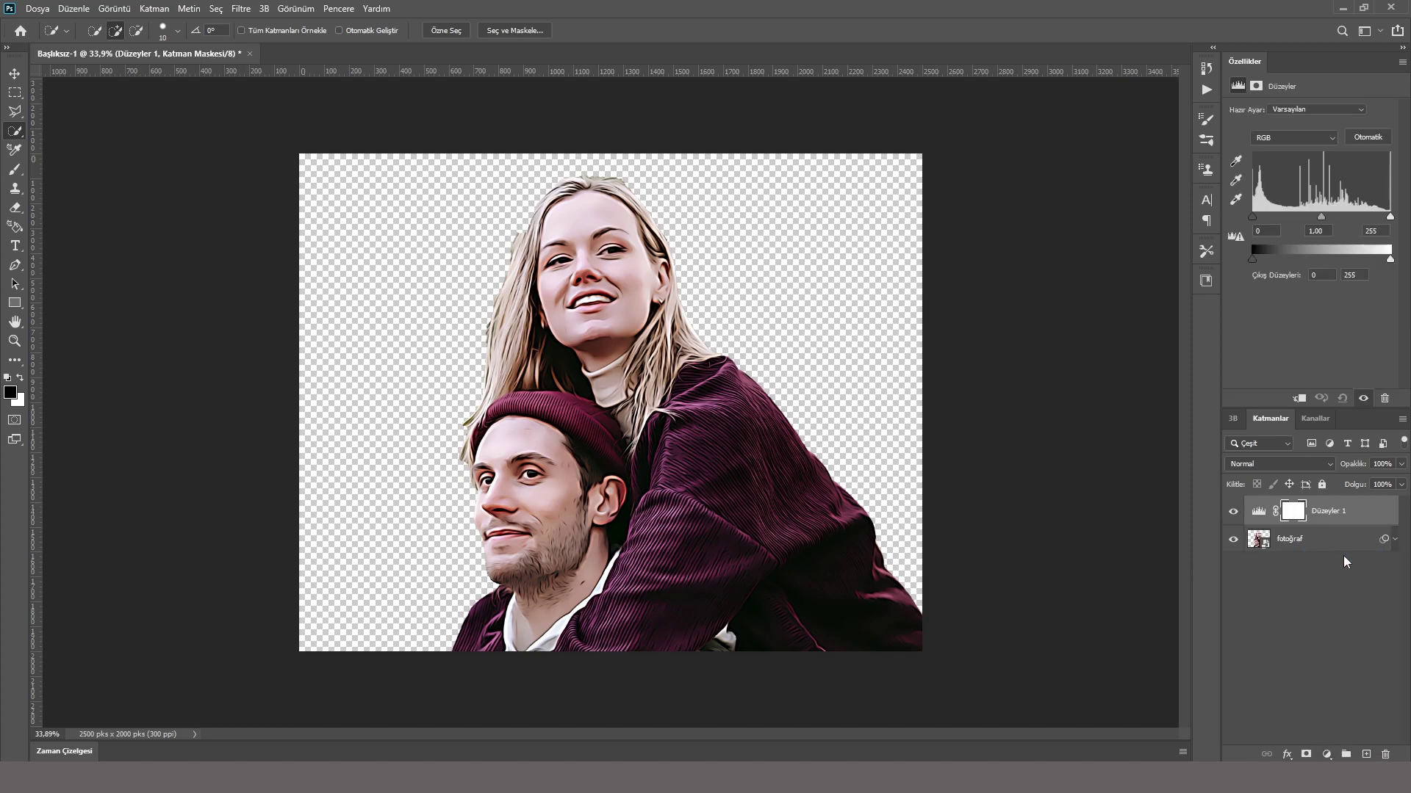
left_click(1327, 754)
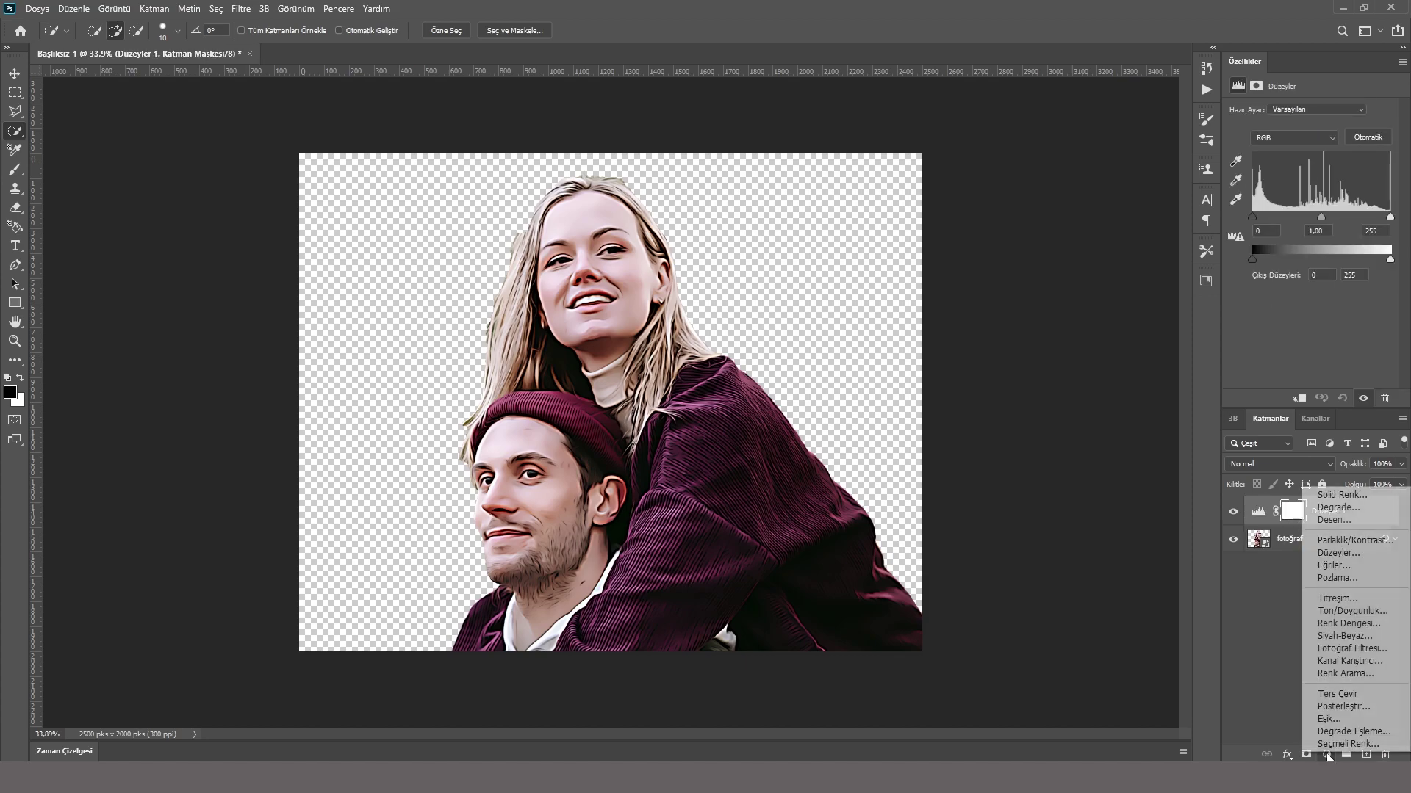
left_click(1350, 611)
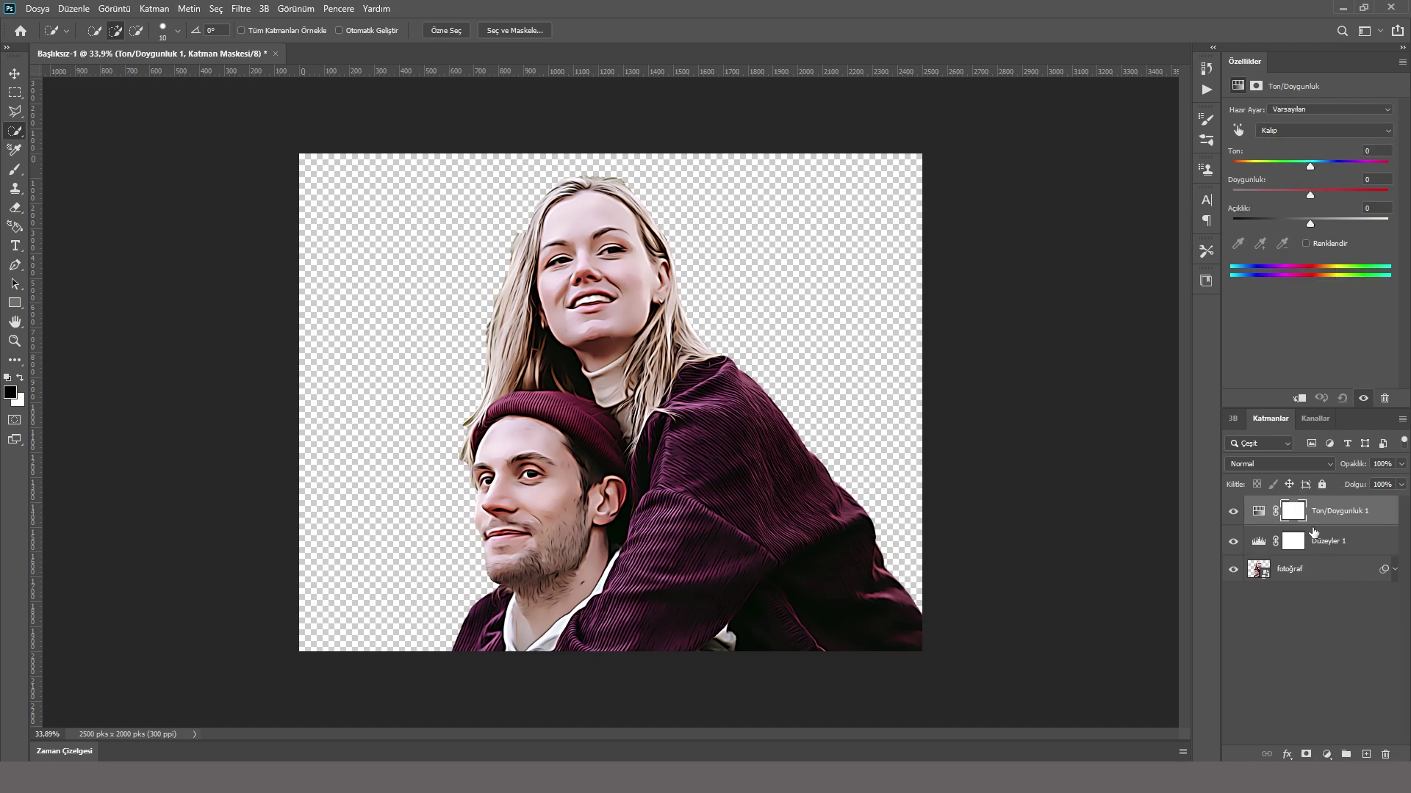
left_click(1327, 754)
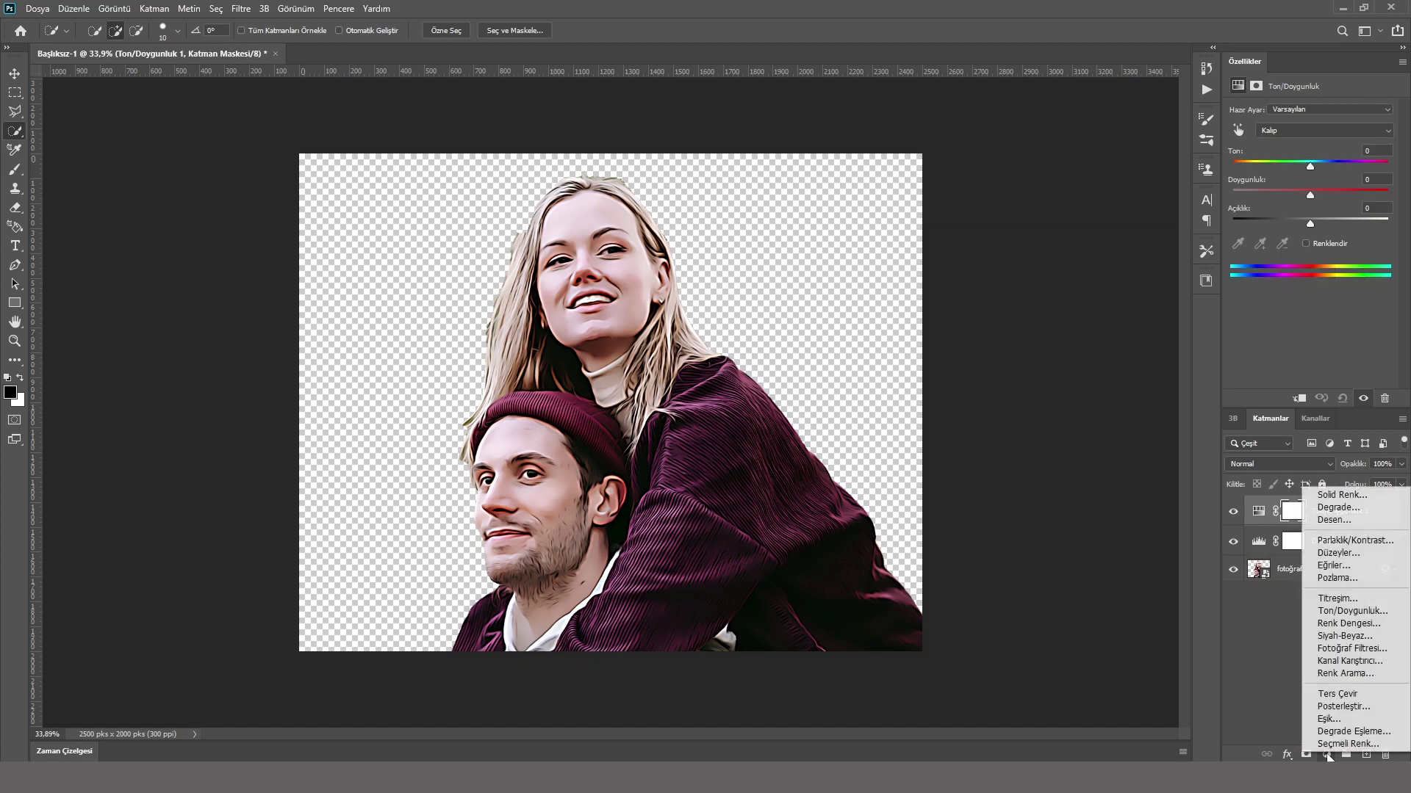
left_click(1343, 706)
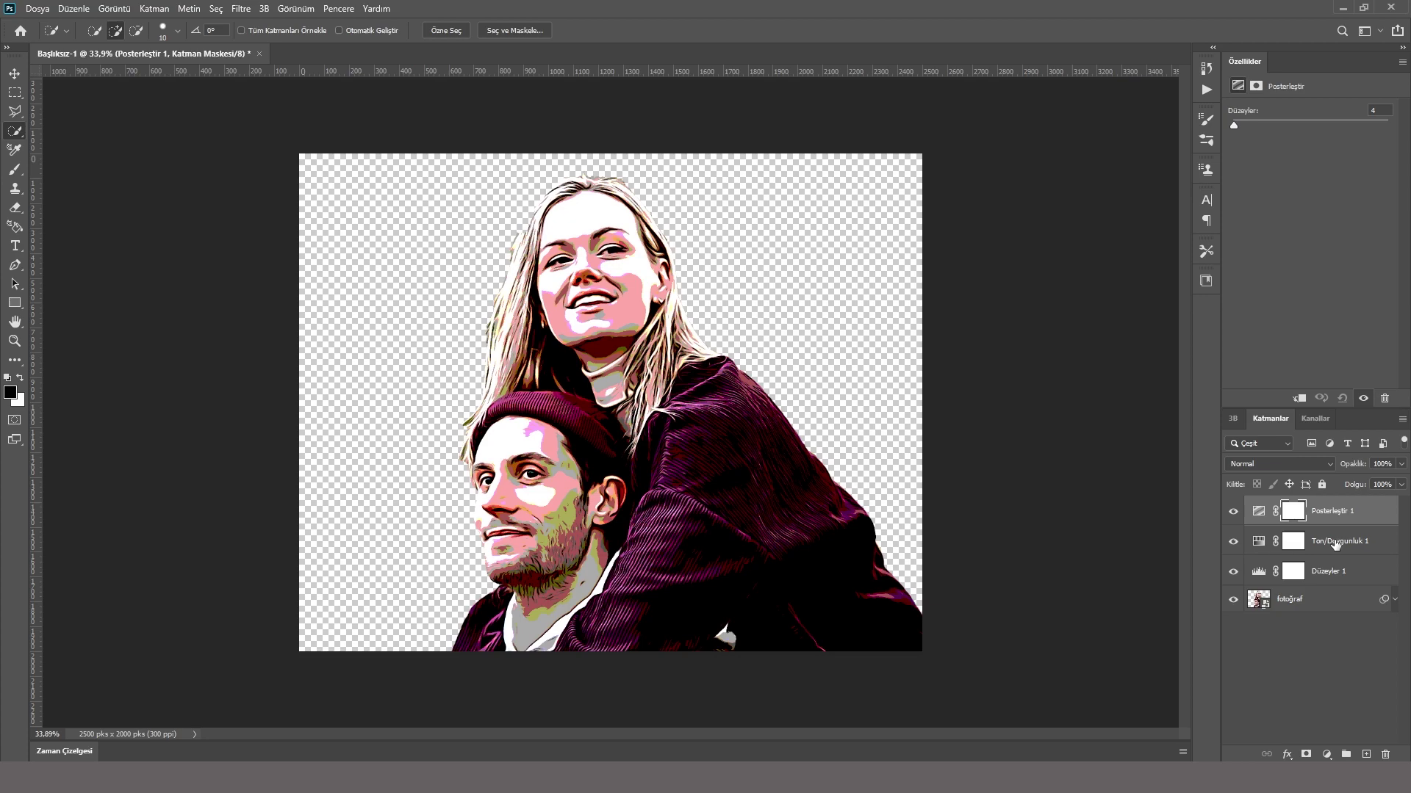
Step: Set the Ton/Doygunluk 1 layer's saturation to -100, then reselect Posterleştir 1
left_click(1336, 544)
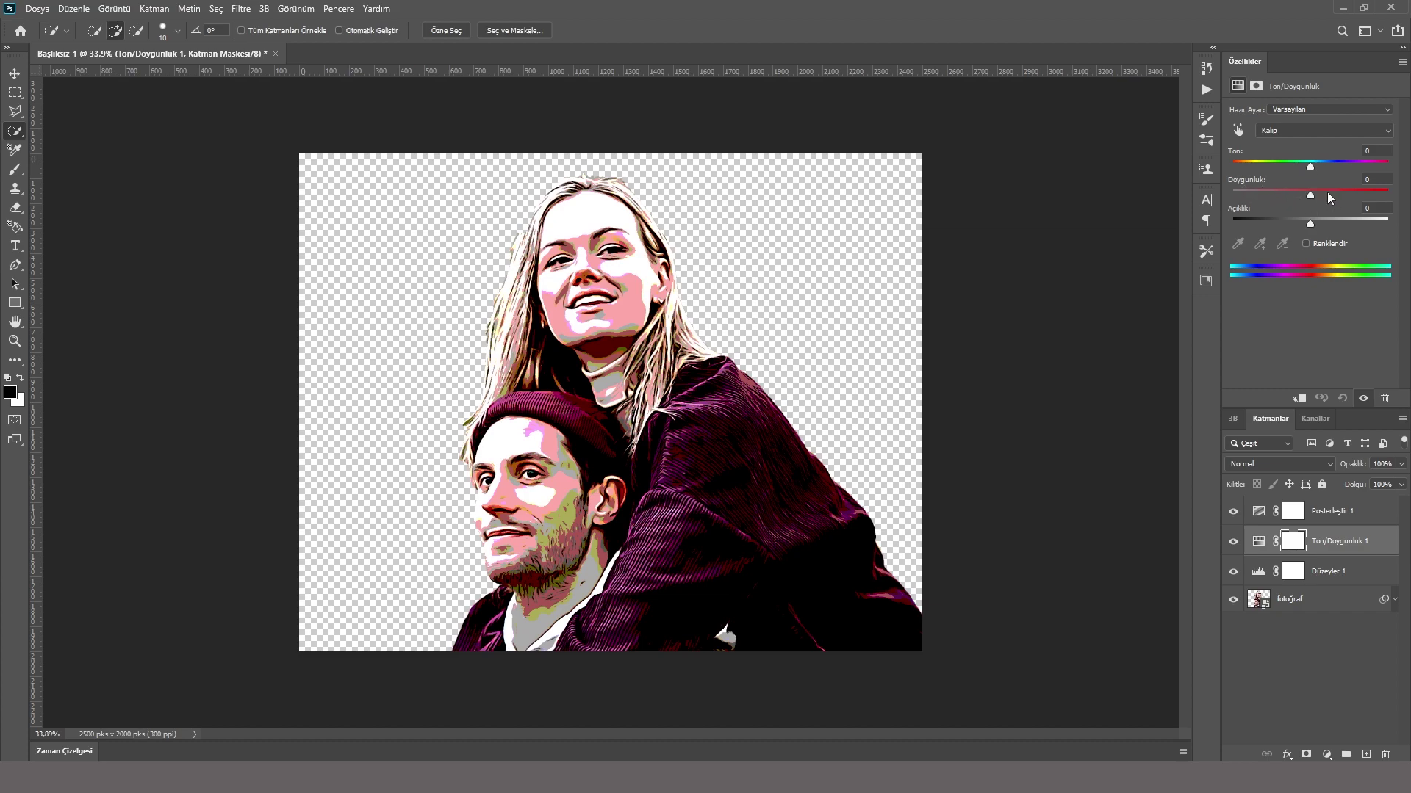
left_click_drag(1310, 195, 1212, 195)
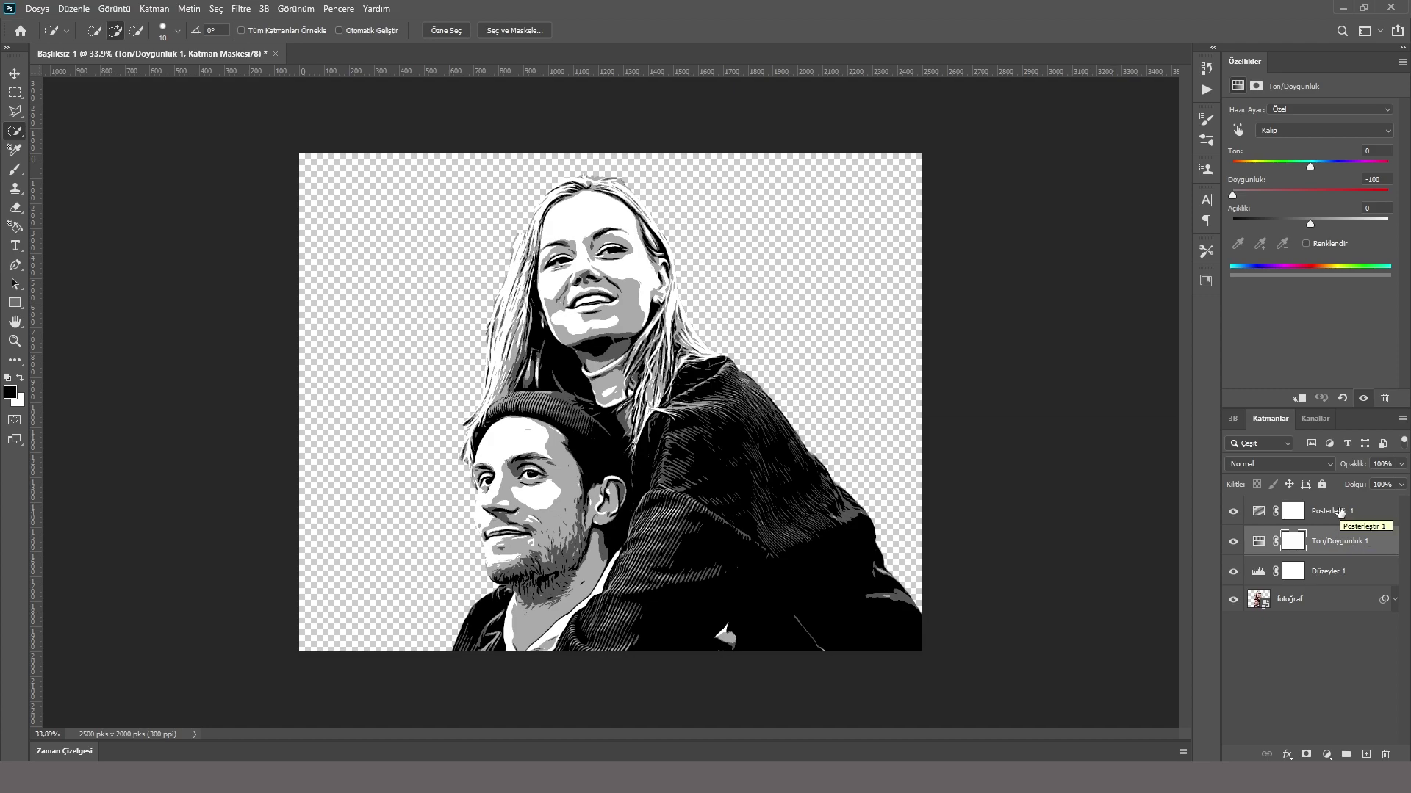
left_click(1340, 512)
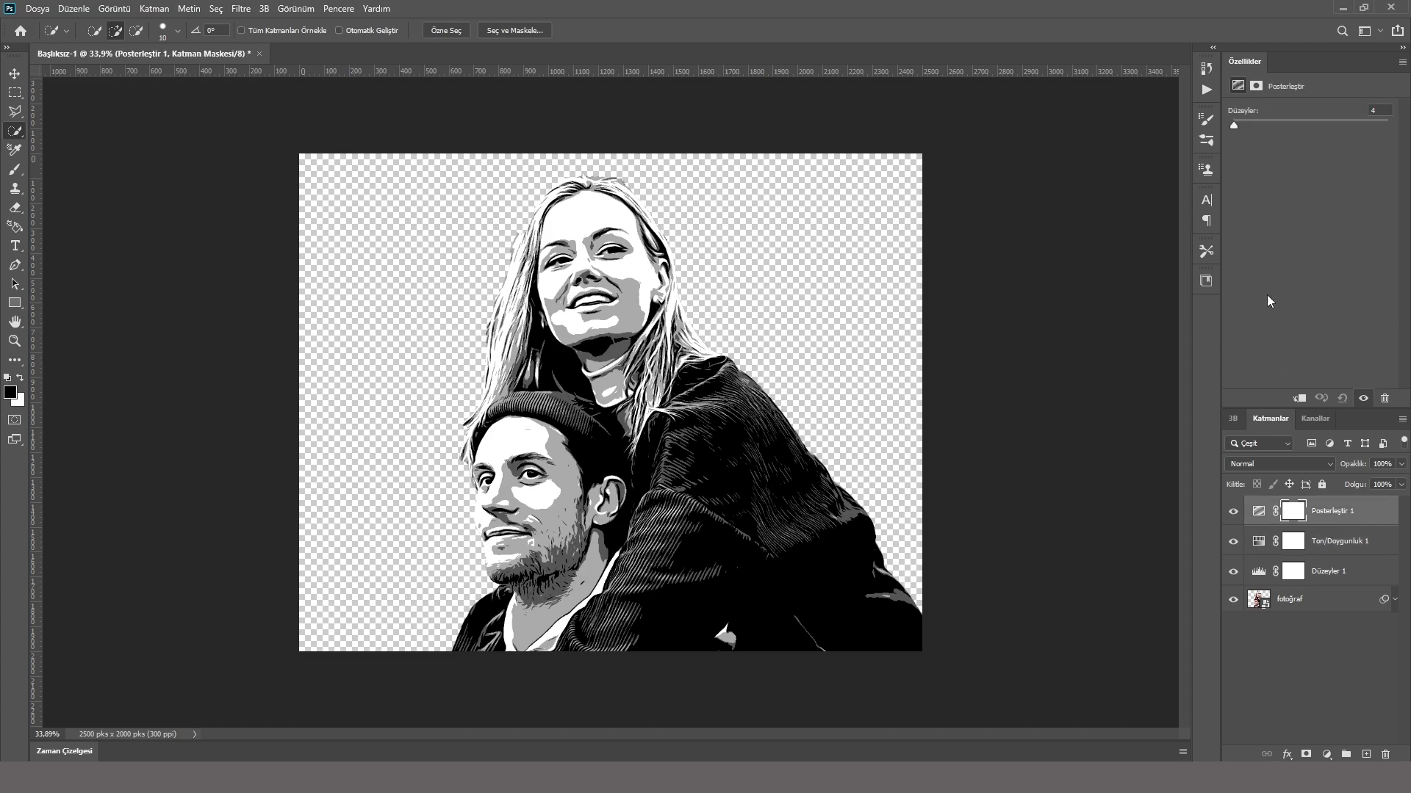
left_click(1386, 113)
type("2")
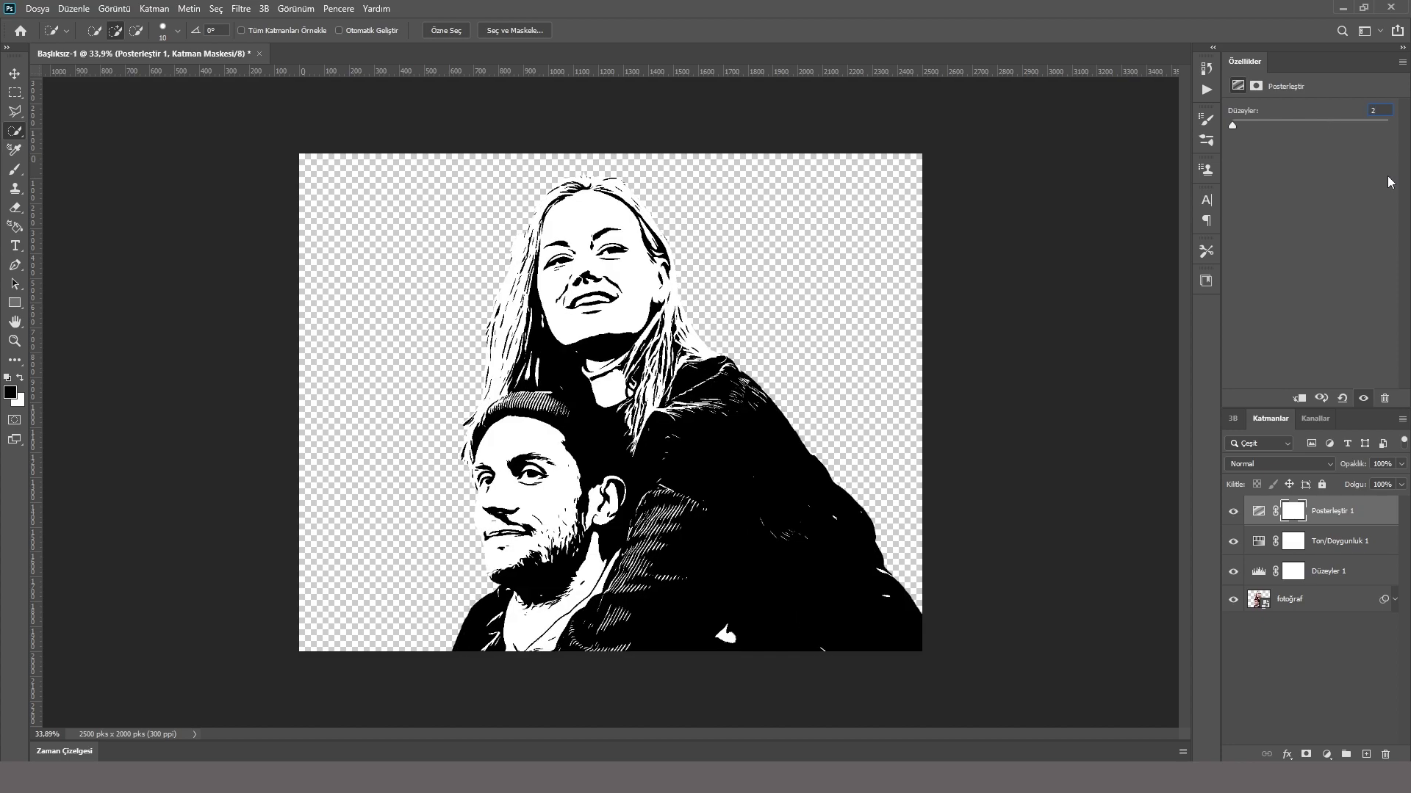
type("3")
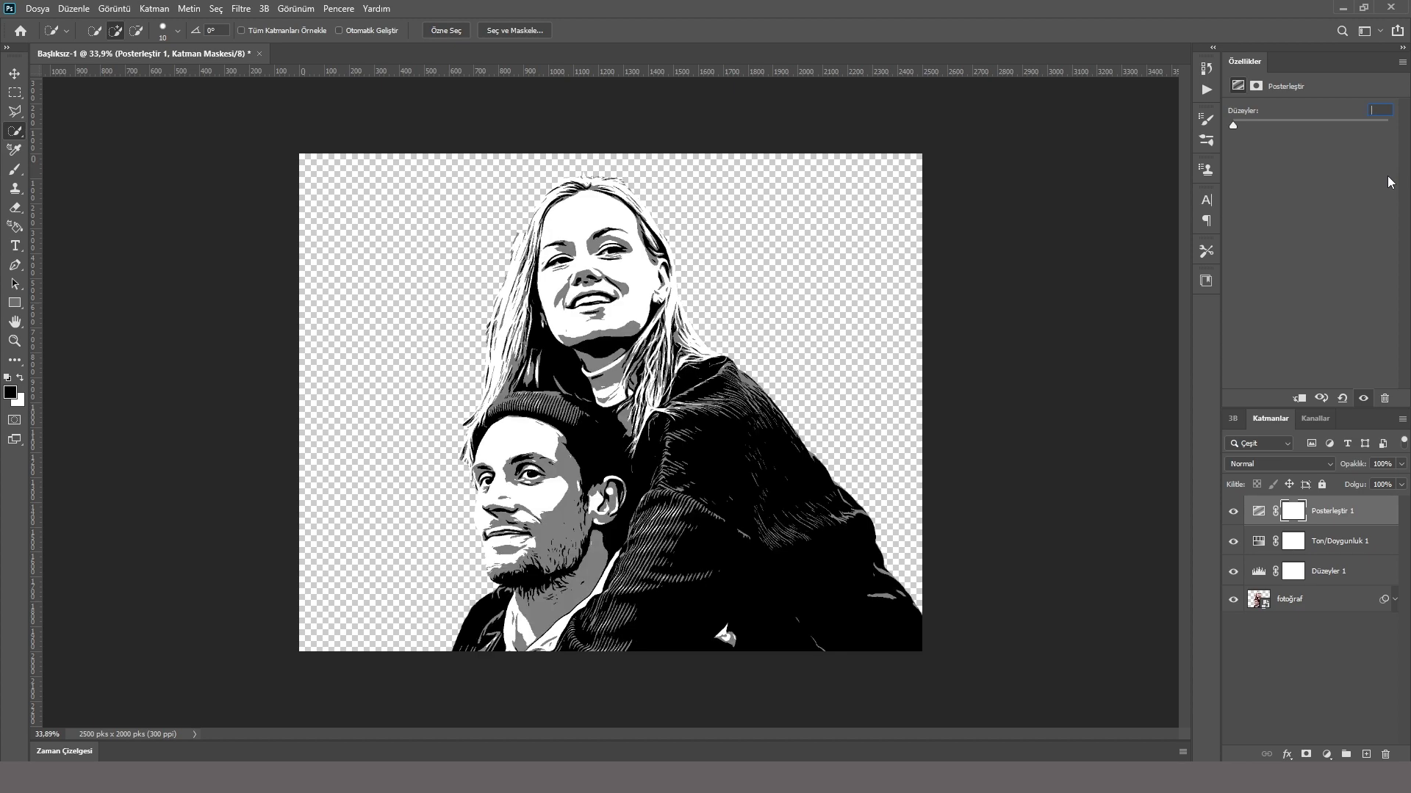
type("4")
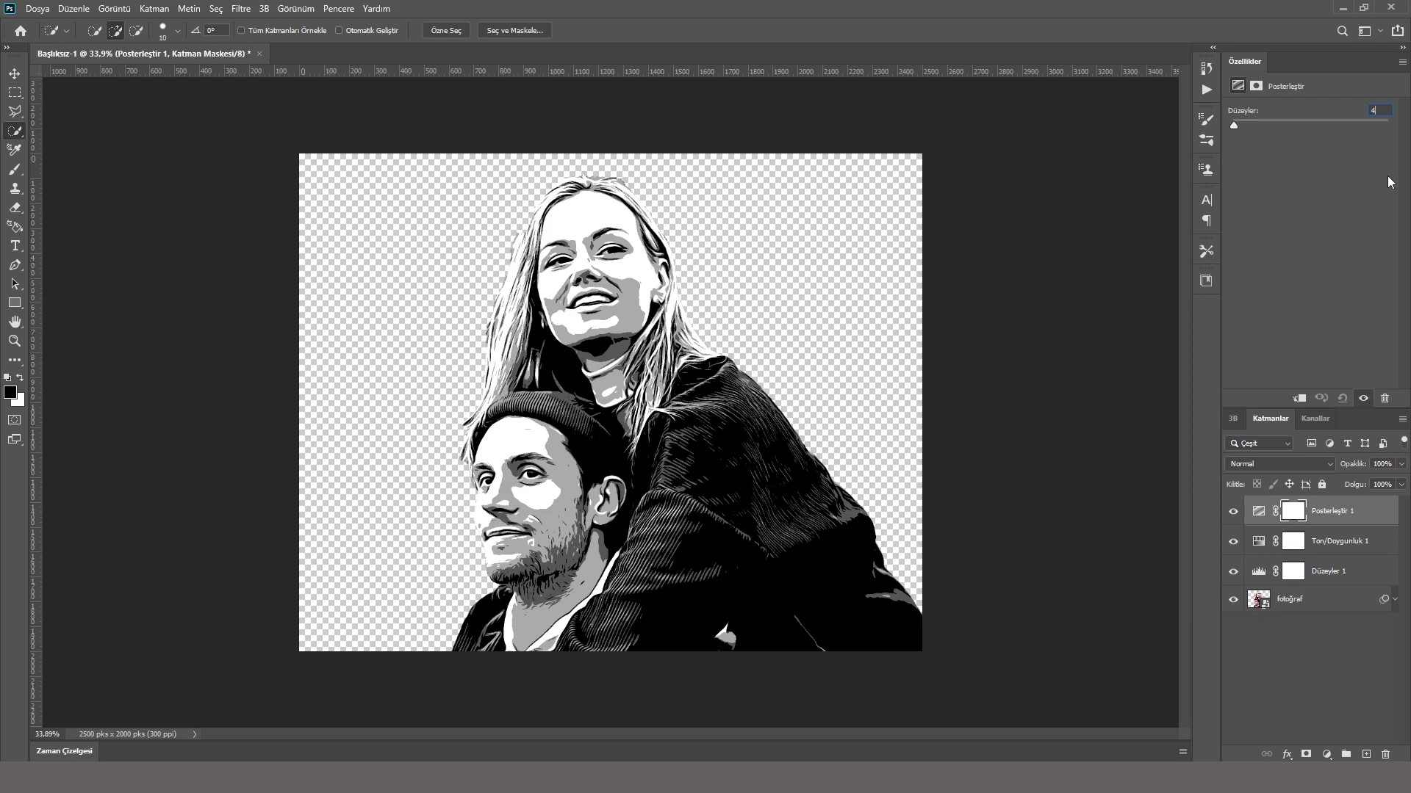
type("2")
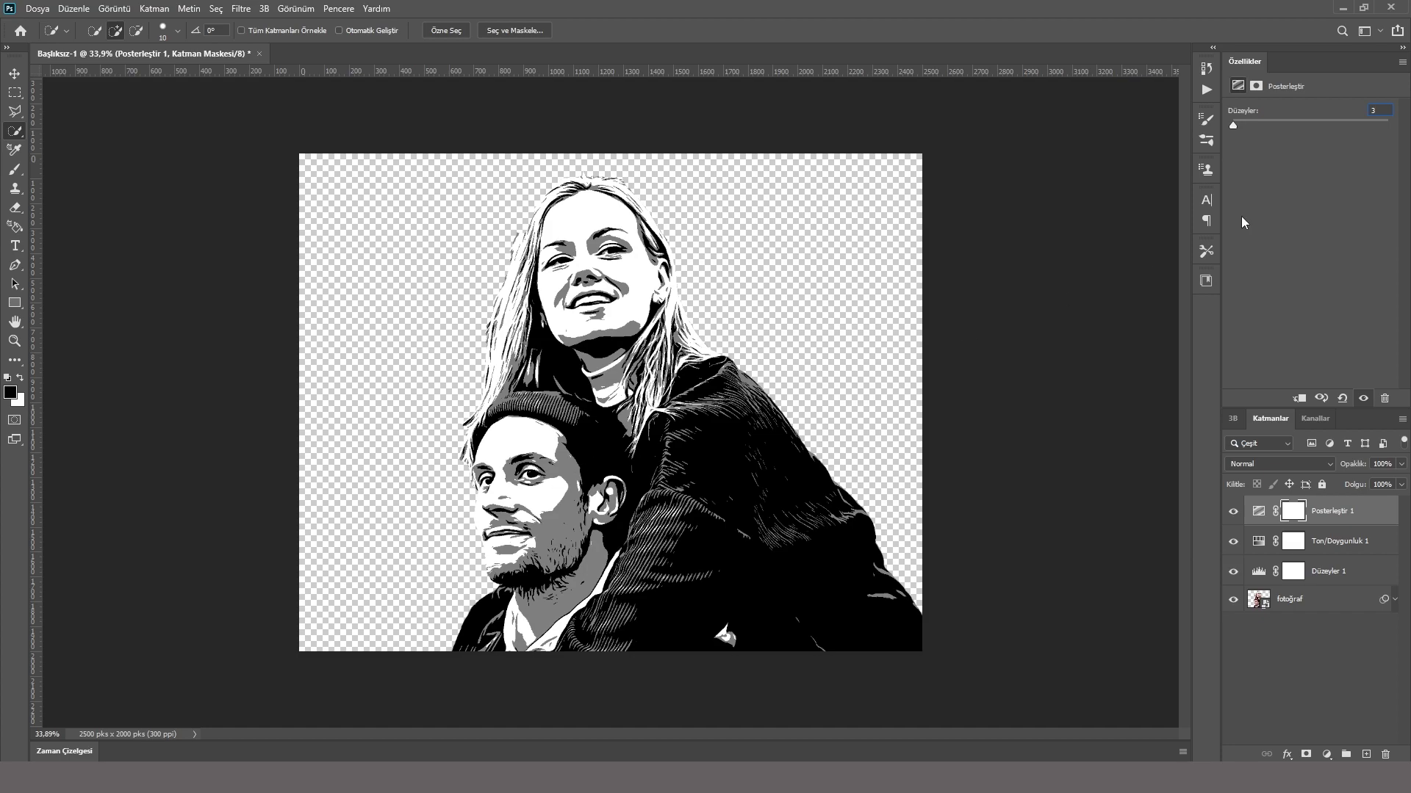
type("4")
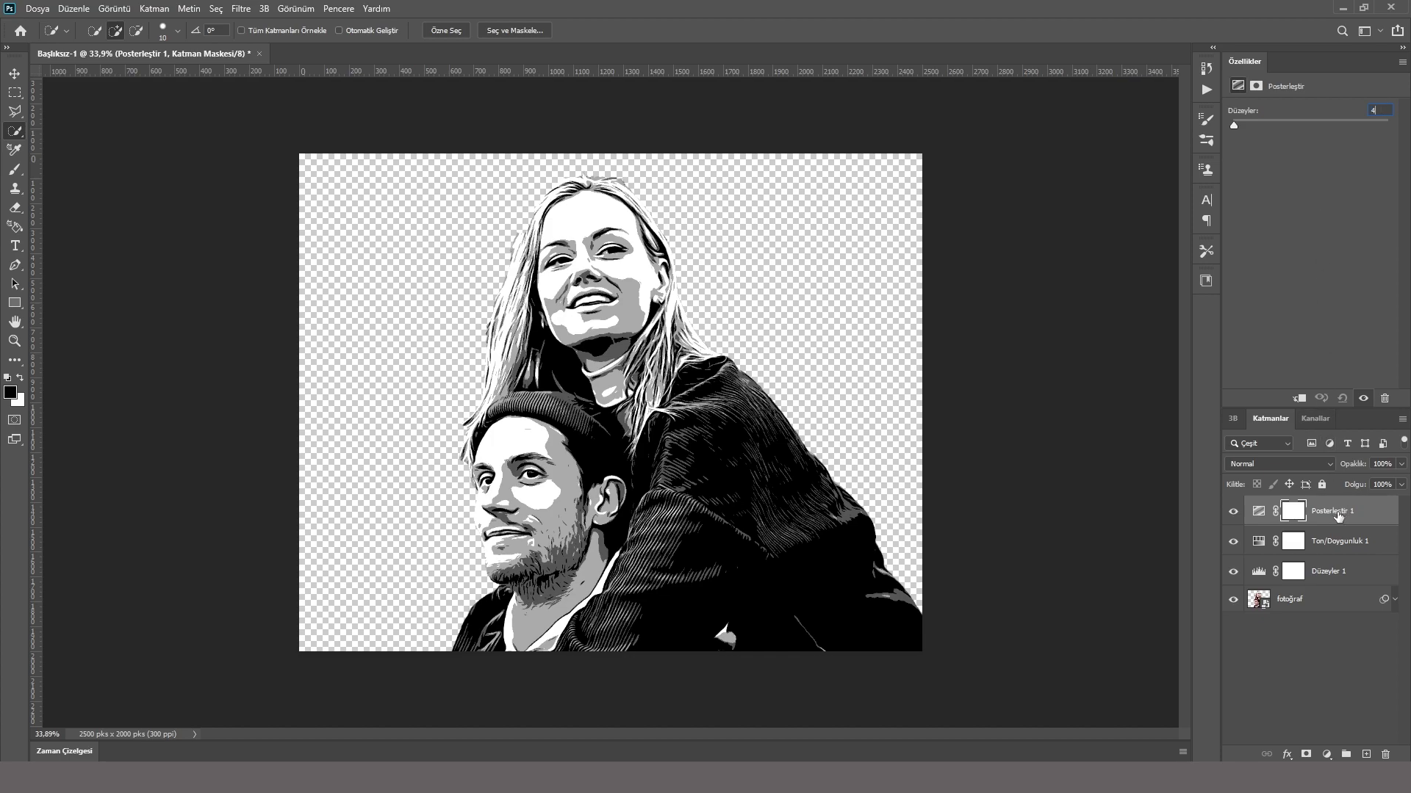
Step: Set the Düzeyler 1 input levels to 34, 0.92 and 255, then deselect all layers
left_click(1327, 578)
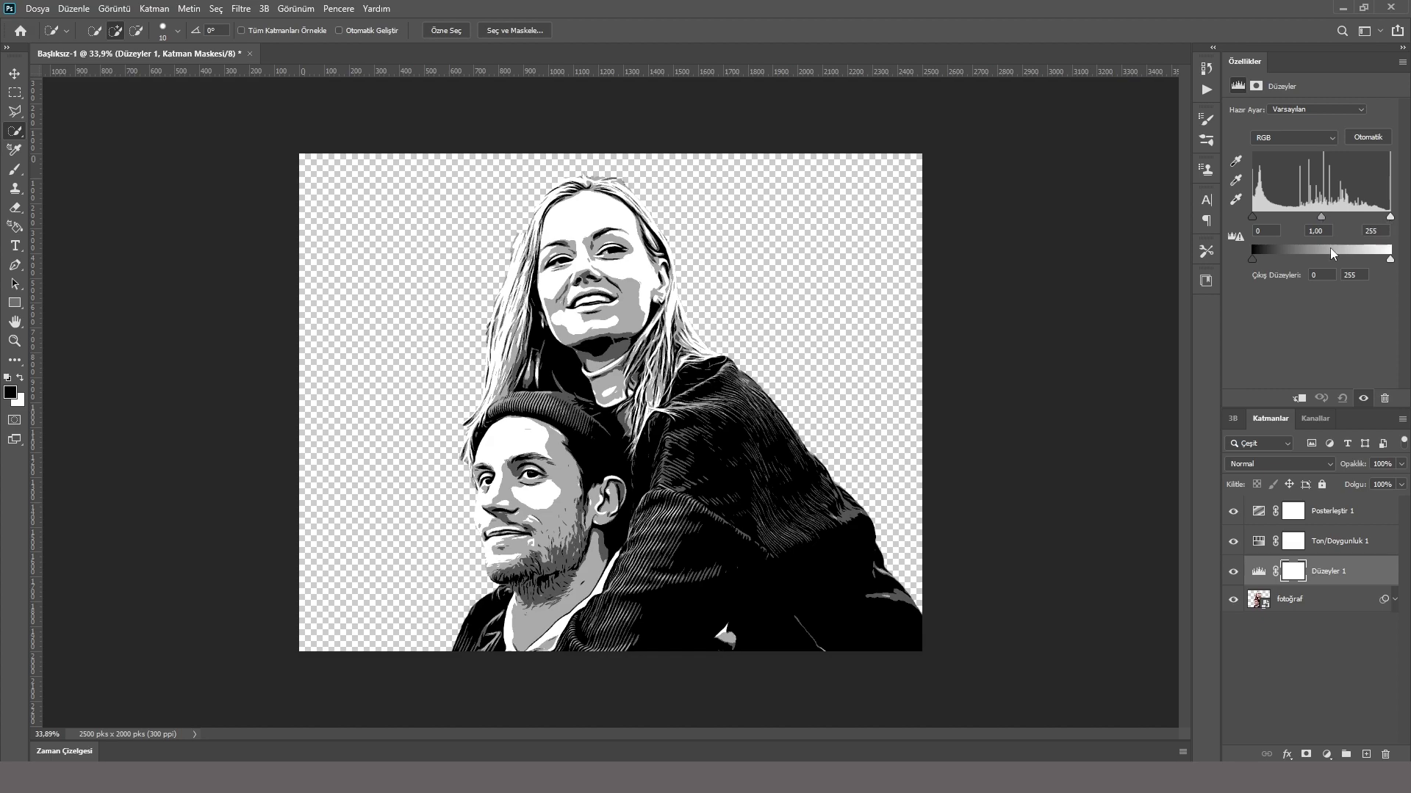
mouse_move(1252, 217)
left_mouse_down()
mouse_move(1347, 227)
mouse_move(1244, 235)
mouse_move(1260, 231)
left_mouse_up()
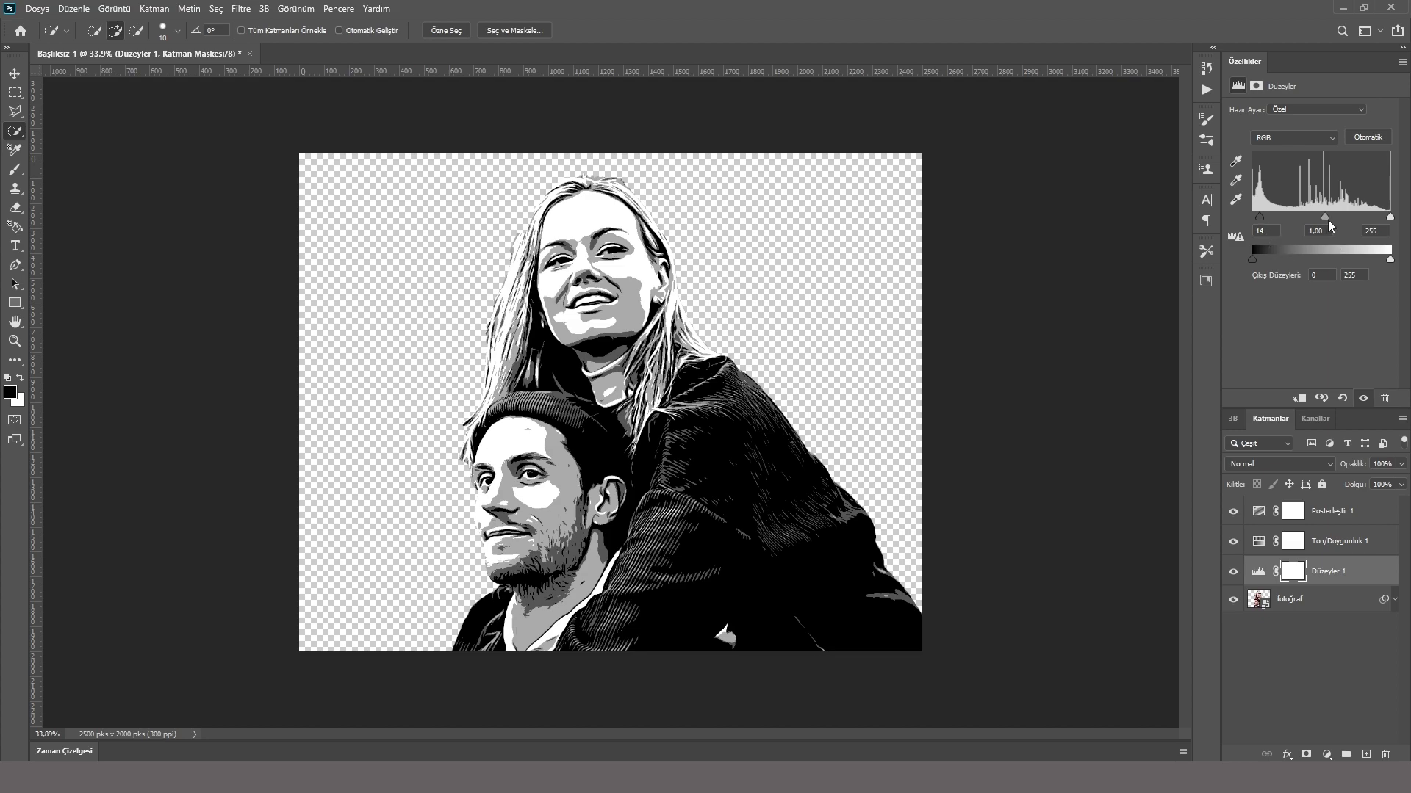
mouse_move(1328, 219)
left_mouse_down()
mouse_move(1271, 229)
mouse_move(1328, 235)
left_mouse_up()
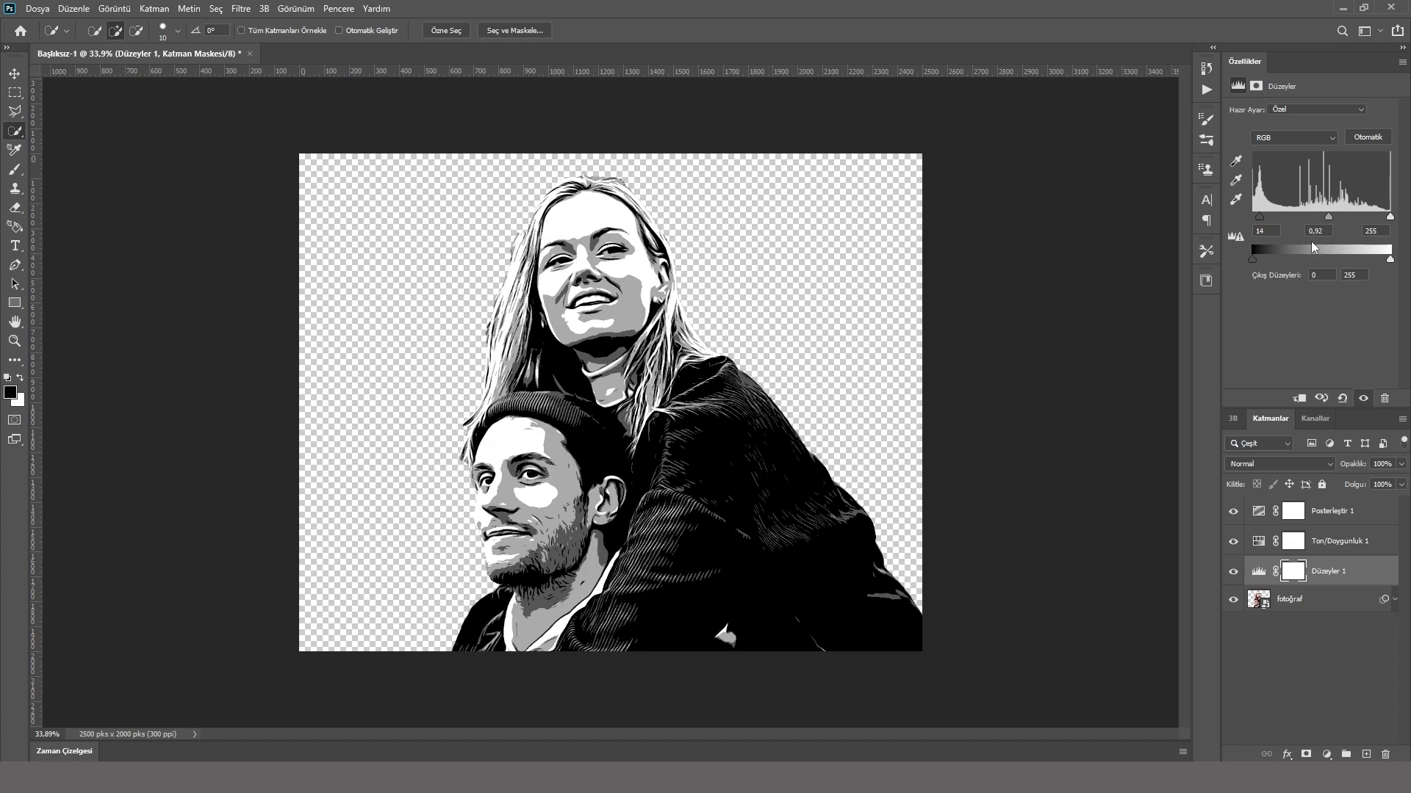
left_click_drag(1390, 218, 1406, 237)
left_click(1287, 625)
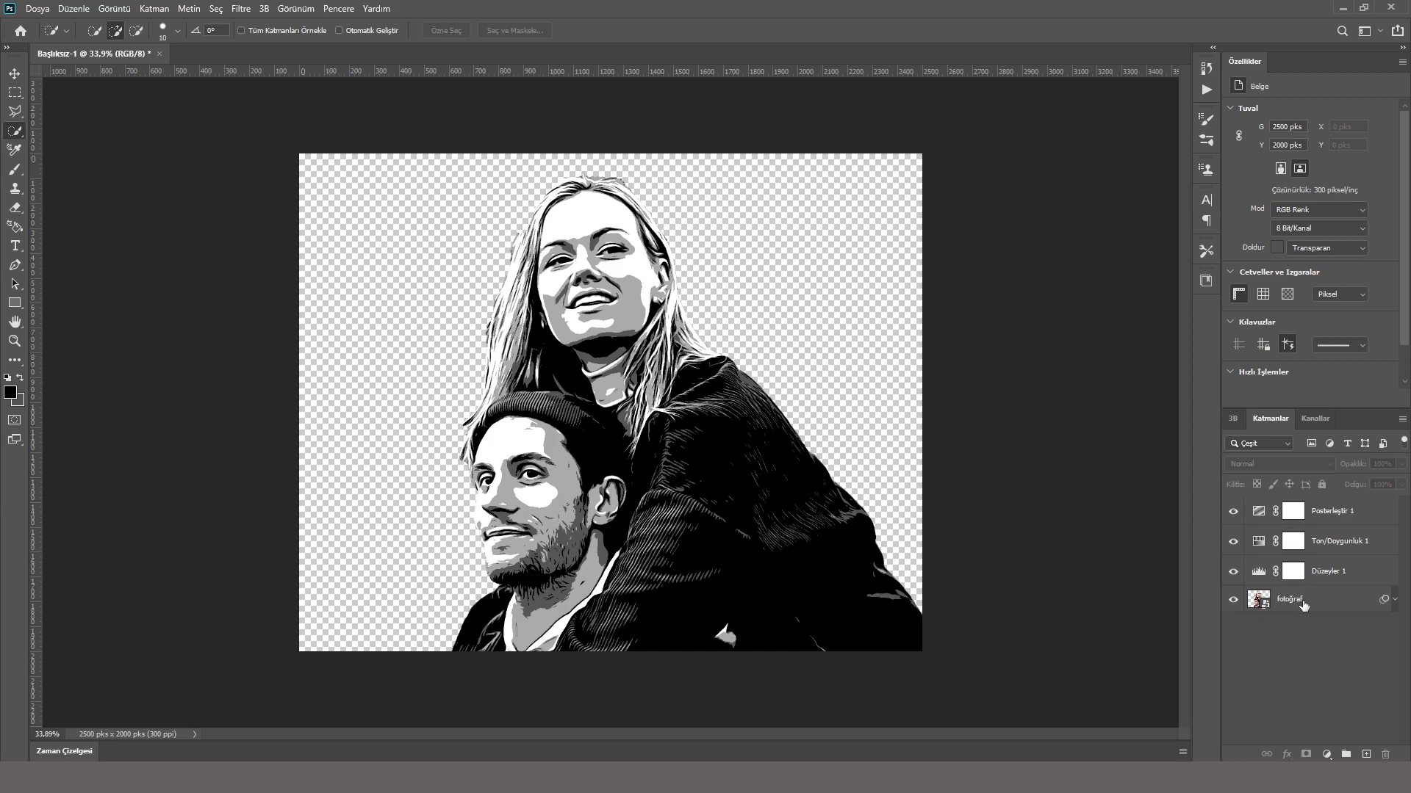
Step: Merge the fotoğraf, Düzeyler 1, Ton/Doygunluk 1 and Posterleştir 1 layers into one layer
left_click(1315, 601)
left_click(1335, 573, "shift")
left_click(1336, 548, "shift")
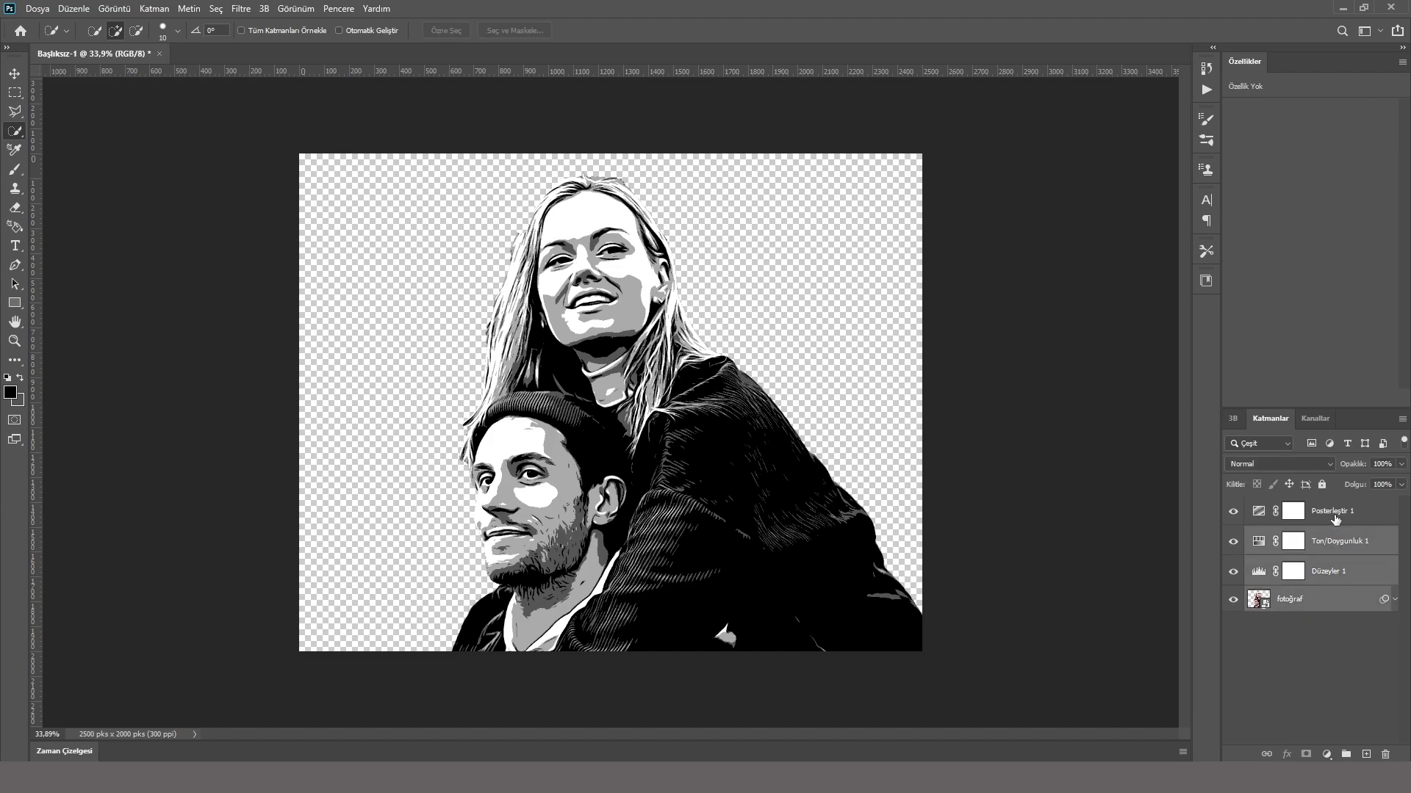
left_click(1335, 522, "shift")
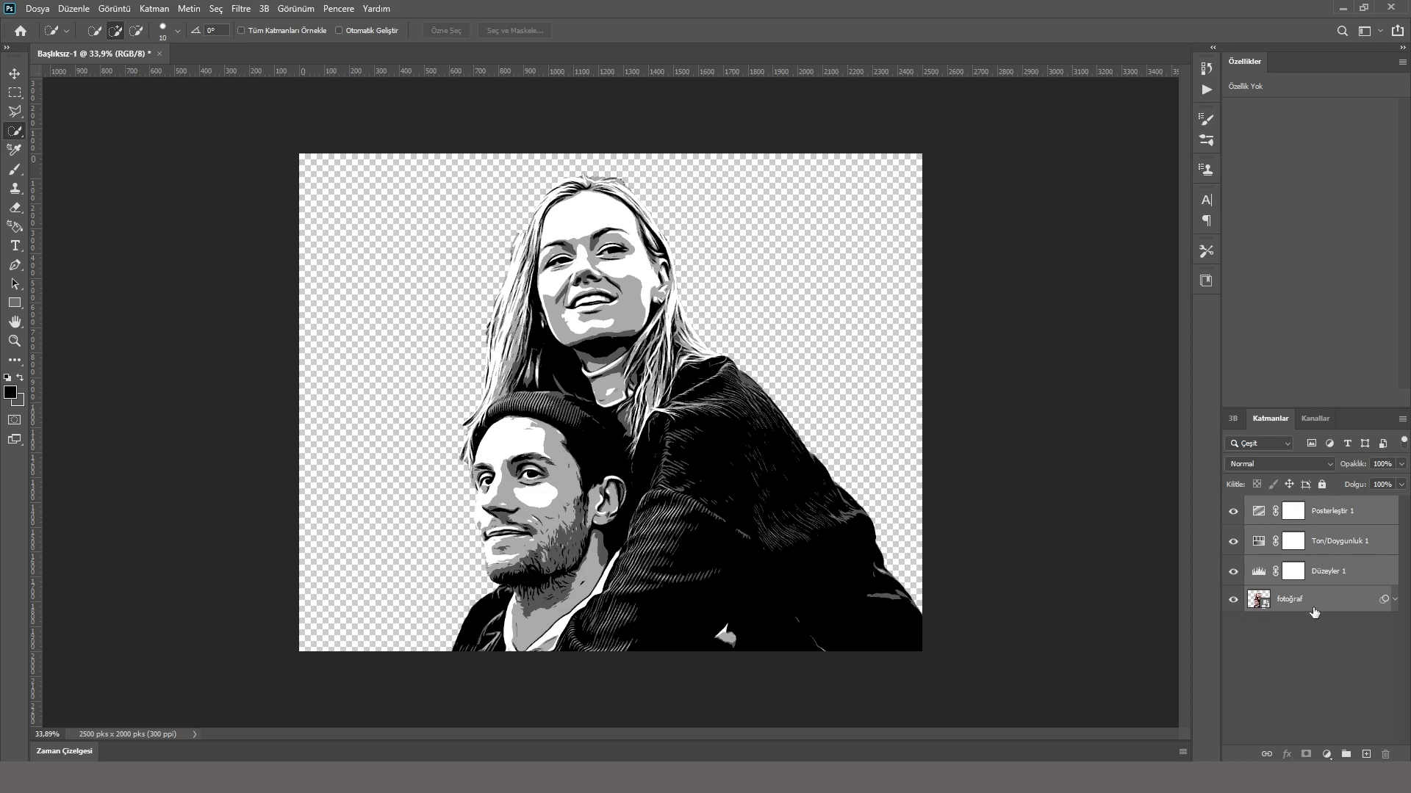
right_click(1318, 546)
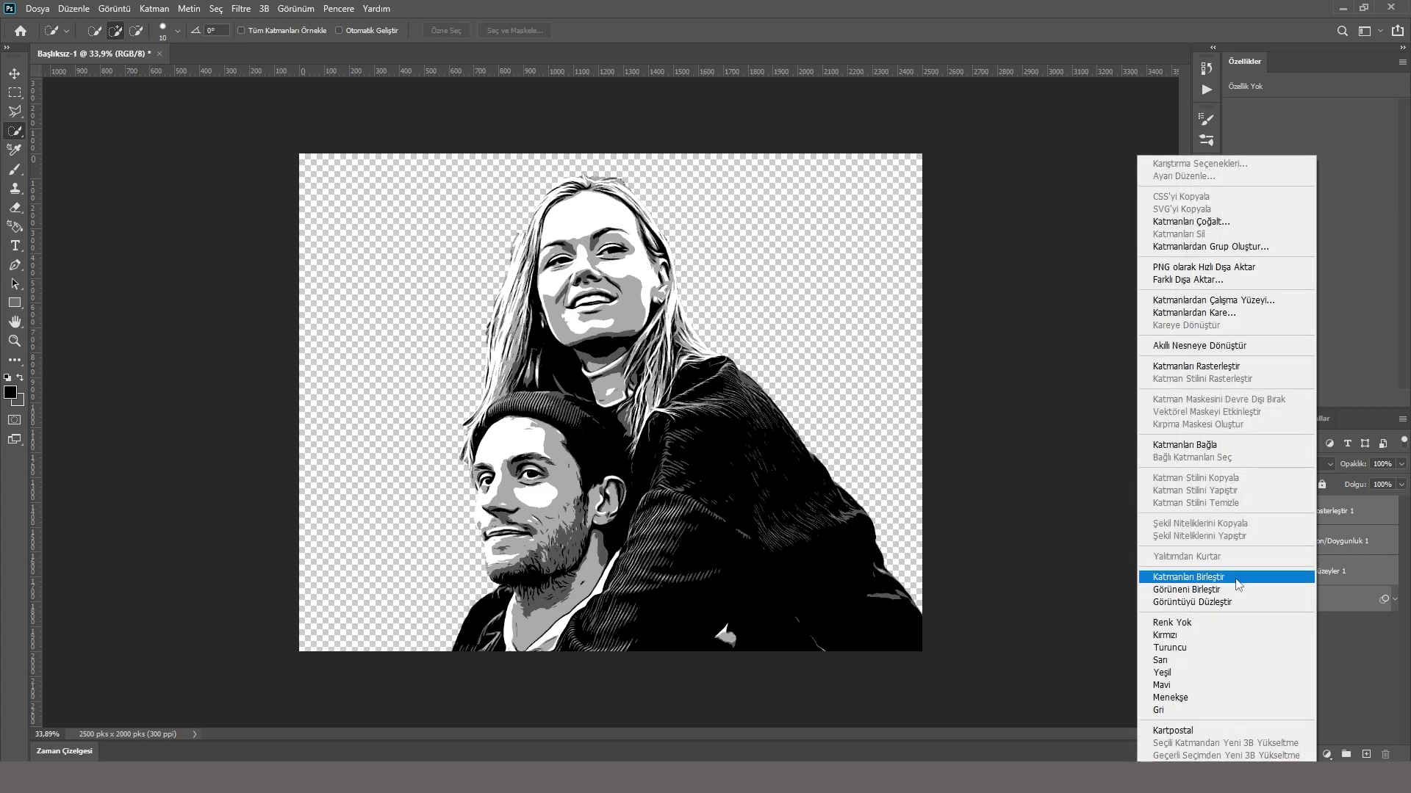
left_click(1193, 585)
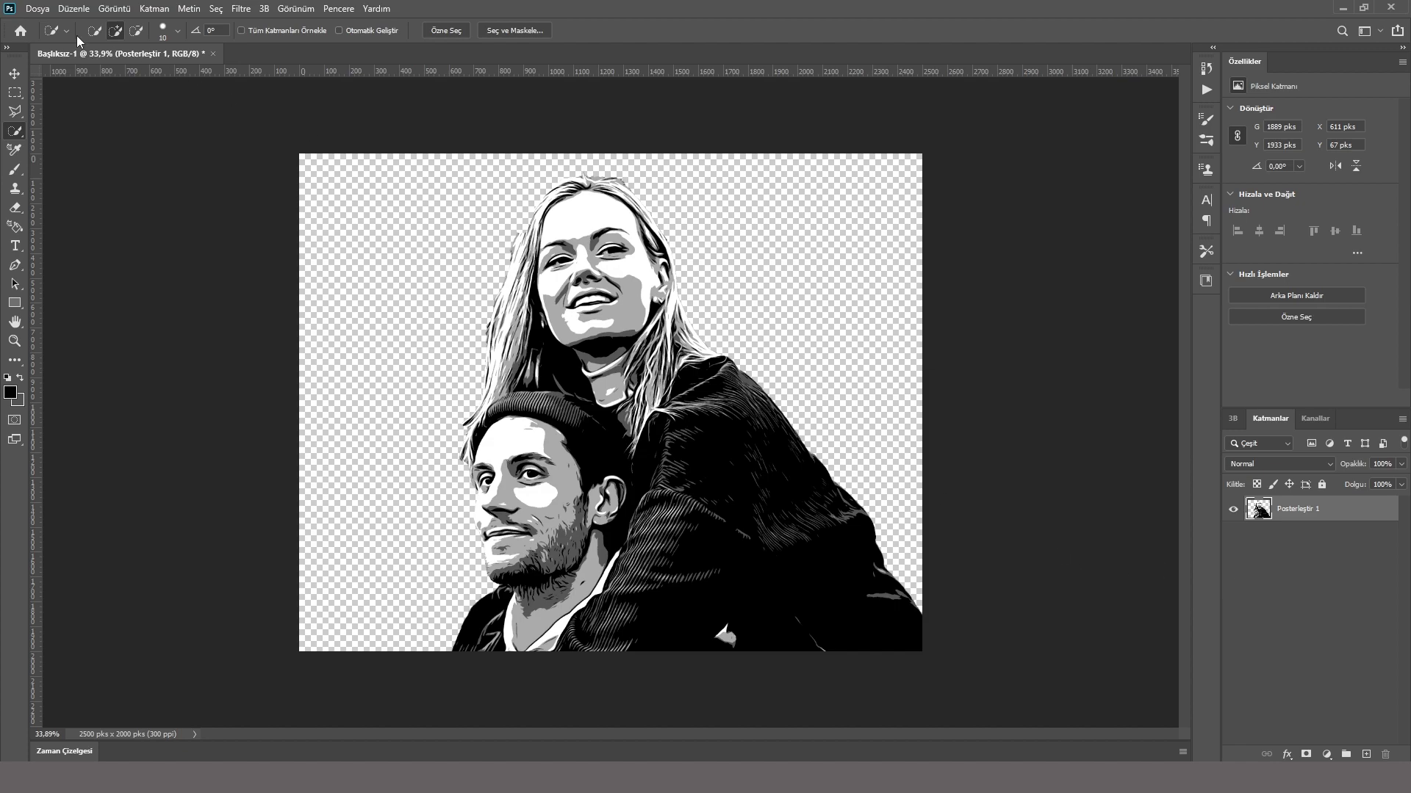
Step: Use Save As to save the portrait to this computer as a Photoshop PSD on the desktop
left_click(38, 9)
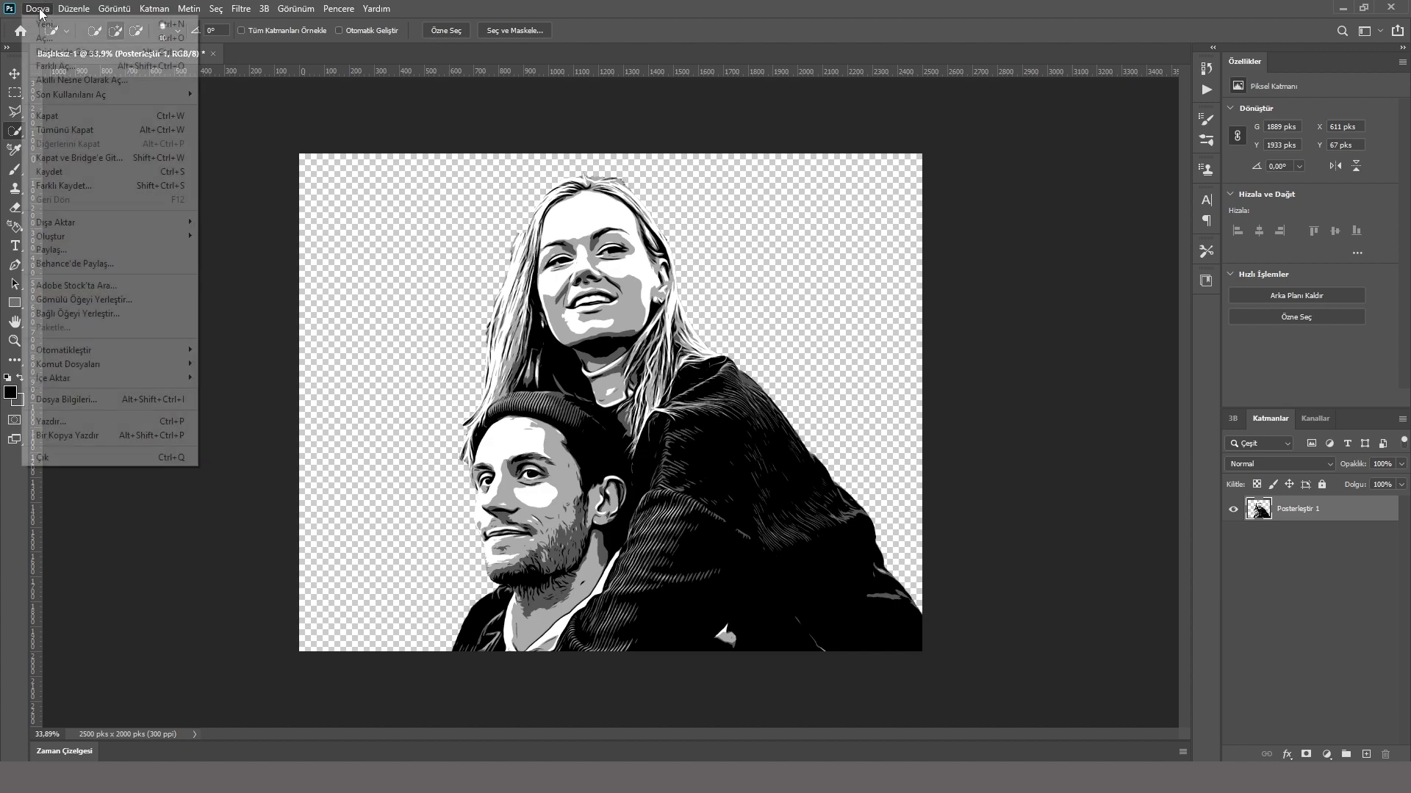
left_click(110, 186)
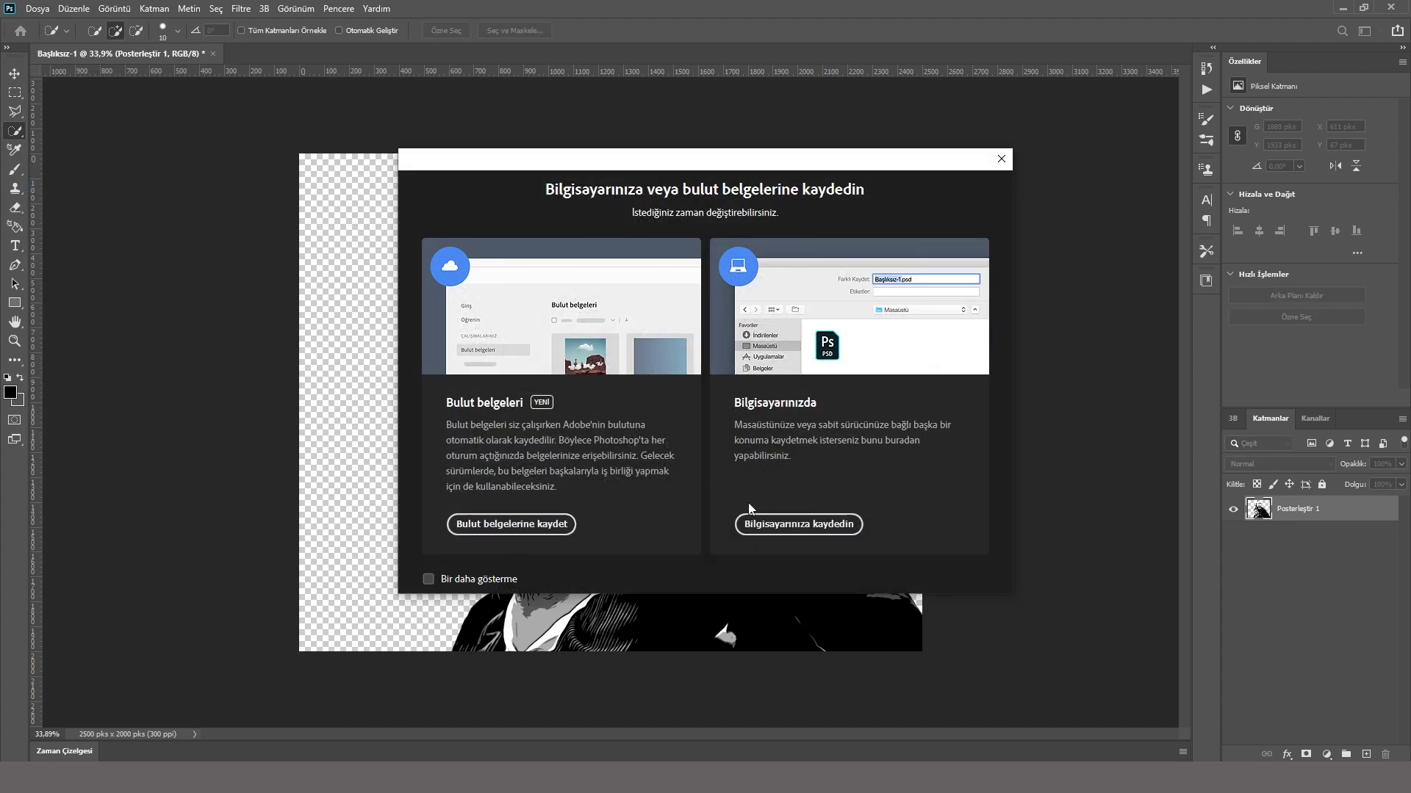
left_click(821, 527)
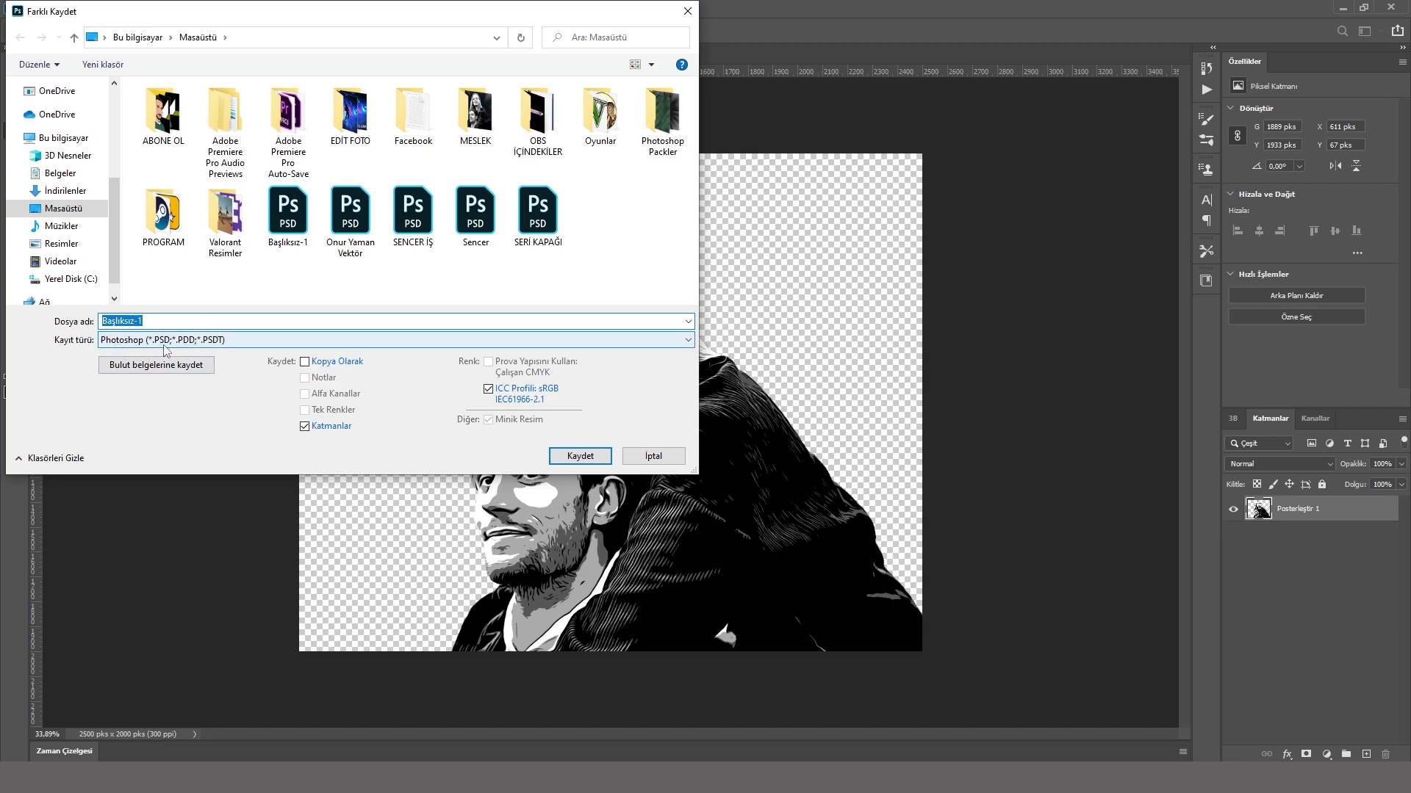
left_click(588, 457)
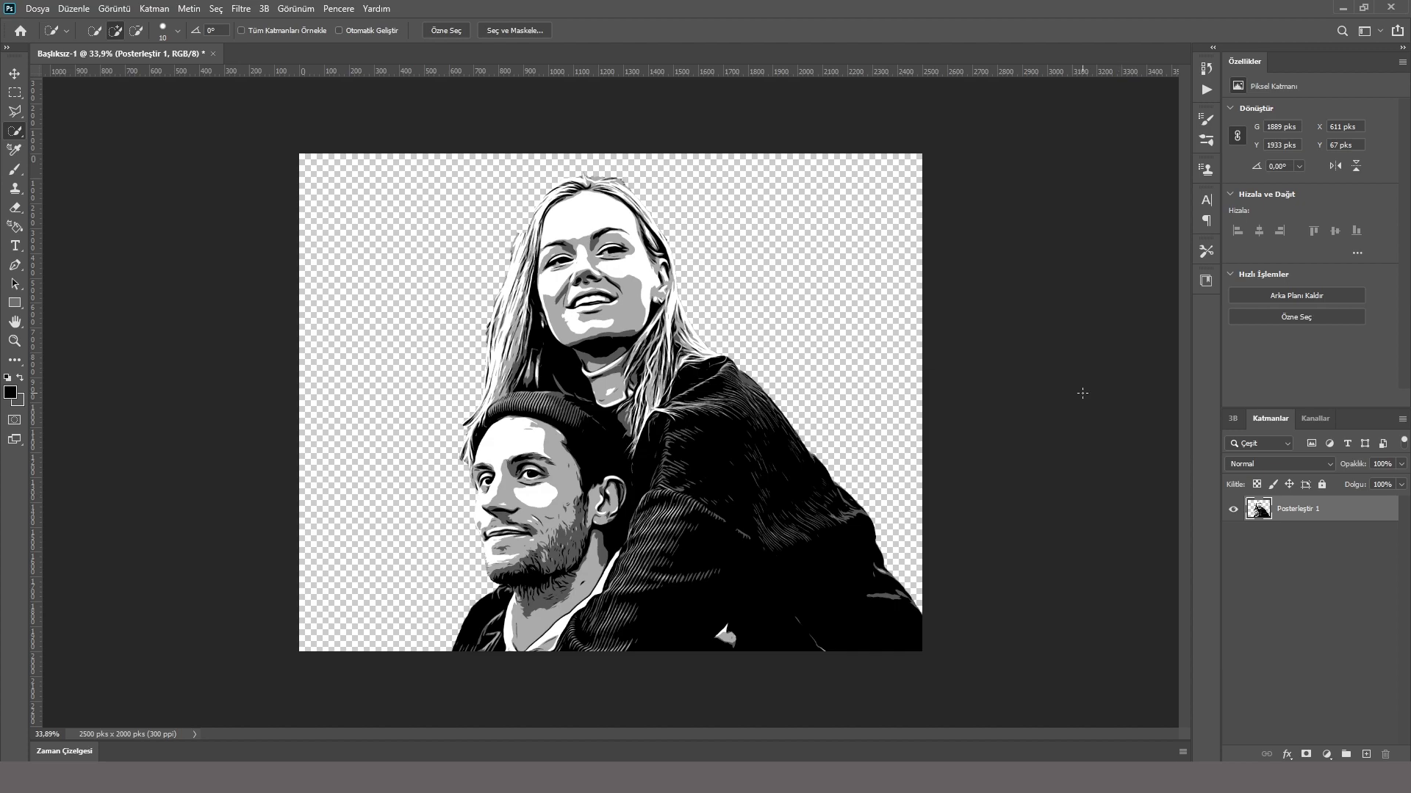
Step: Quick-export the portrait as a PNG to the desktop, then minimize Photoshop
left_click(39, 10)
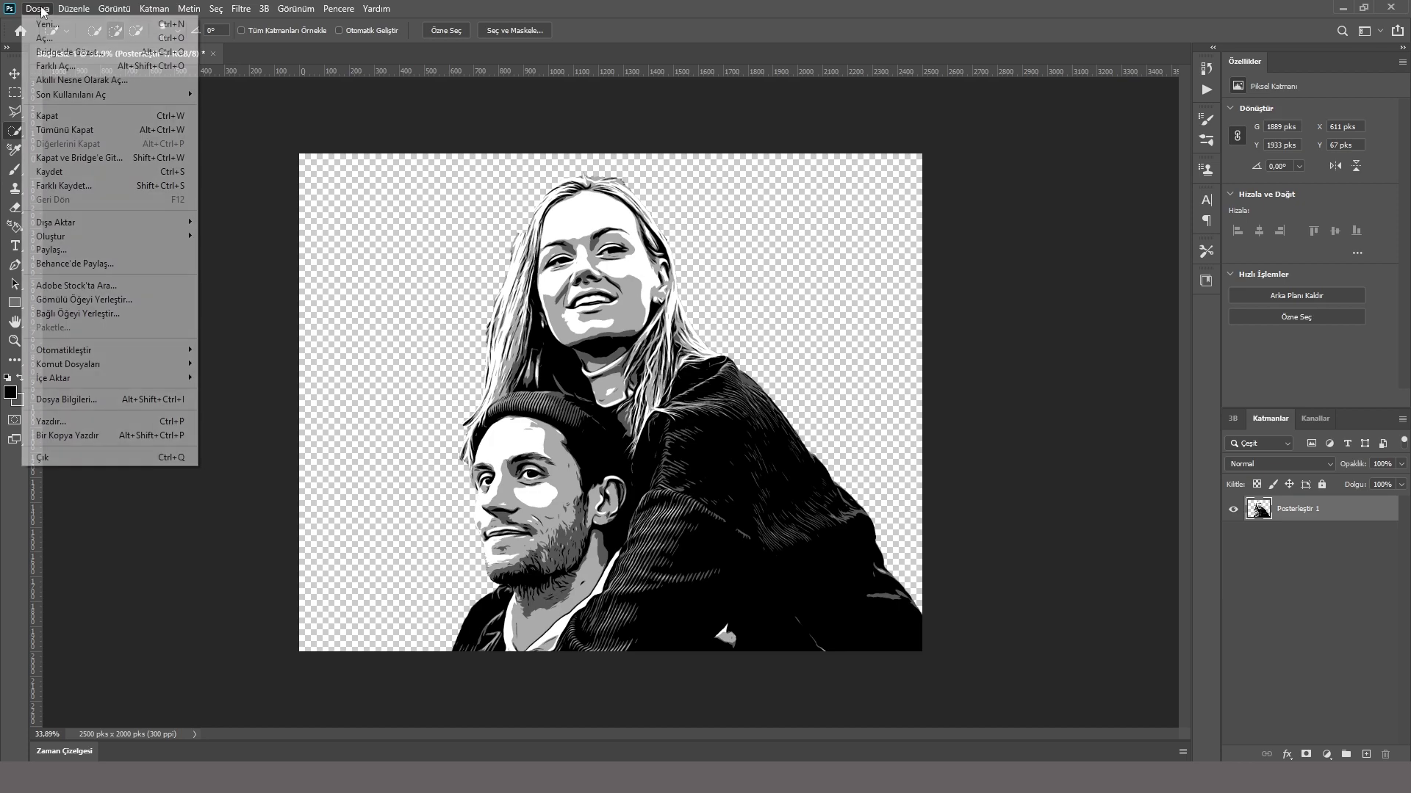
mouse_move(66, 222)
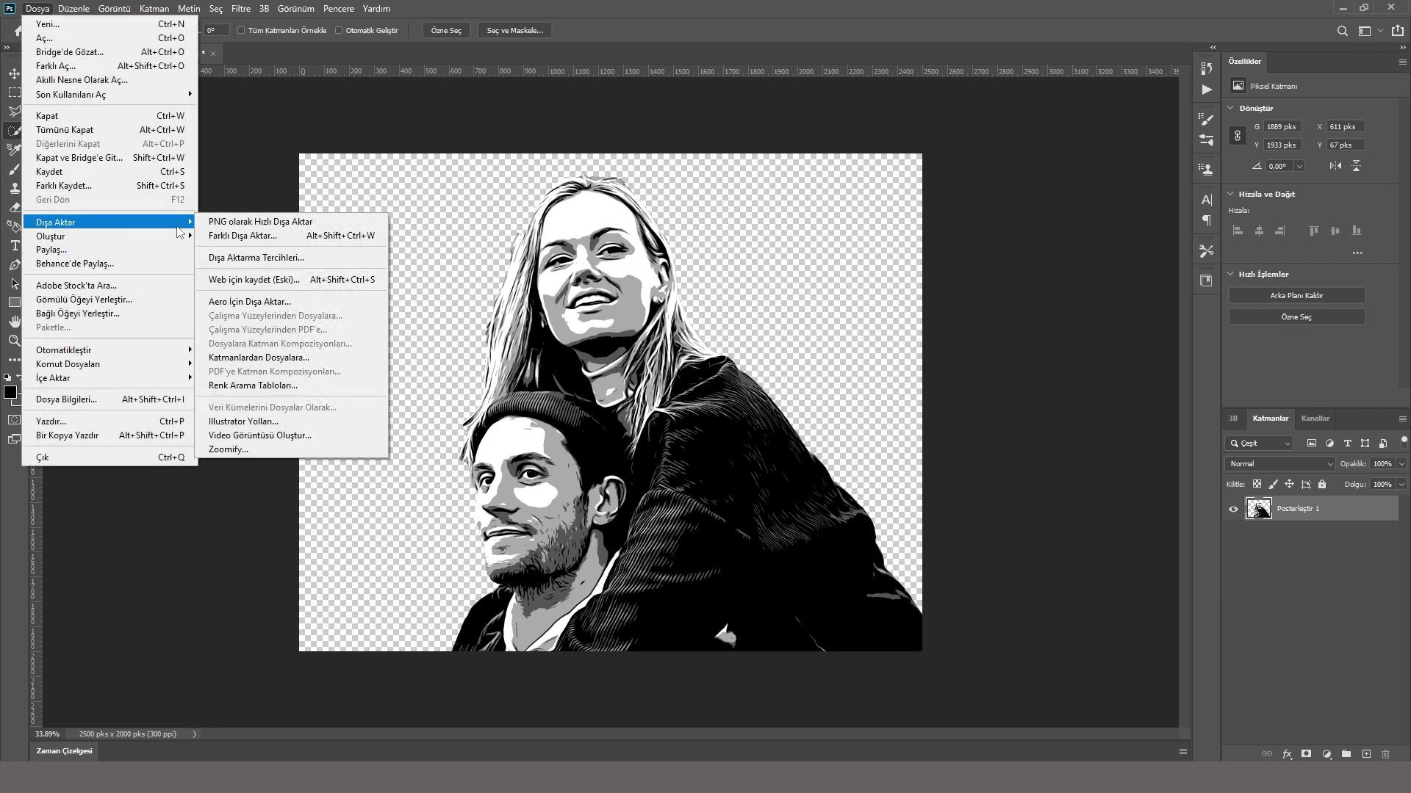
left_click(285, 226)
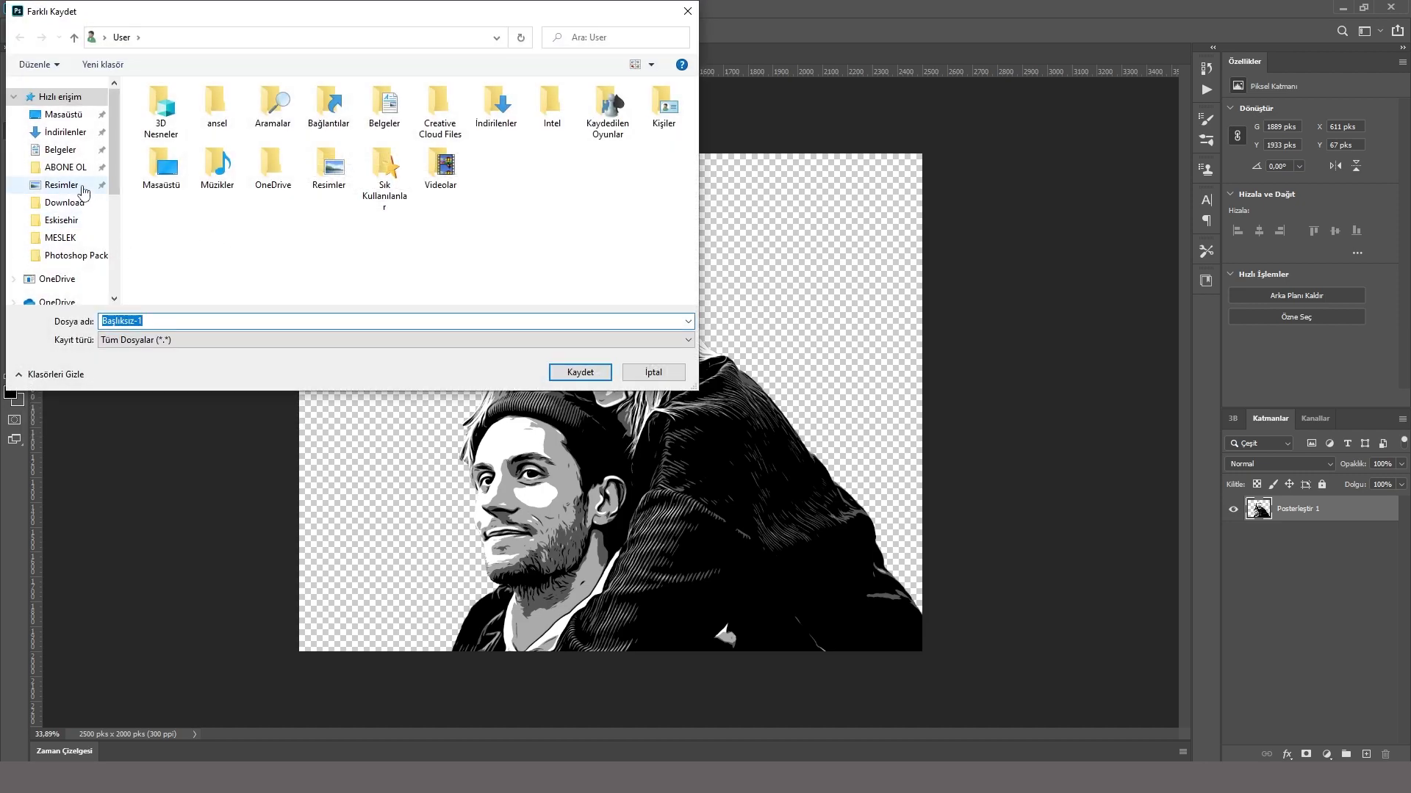
left_click(63, 115)
left_click(577, 372)
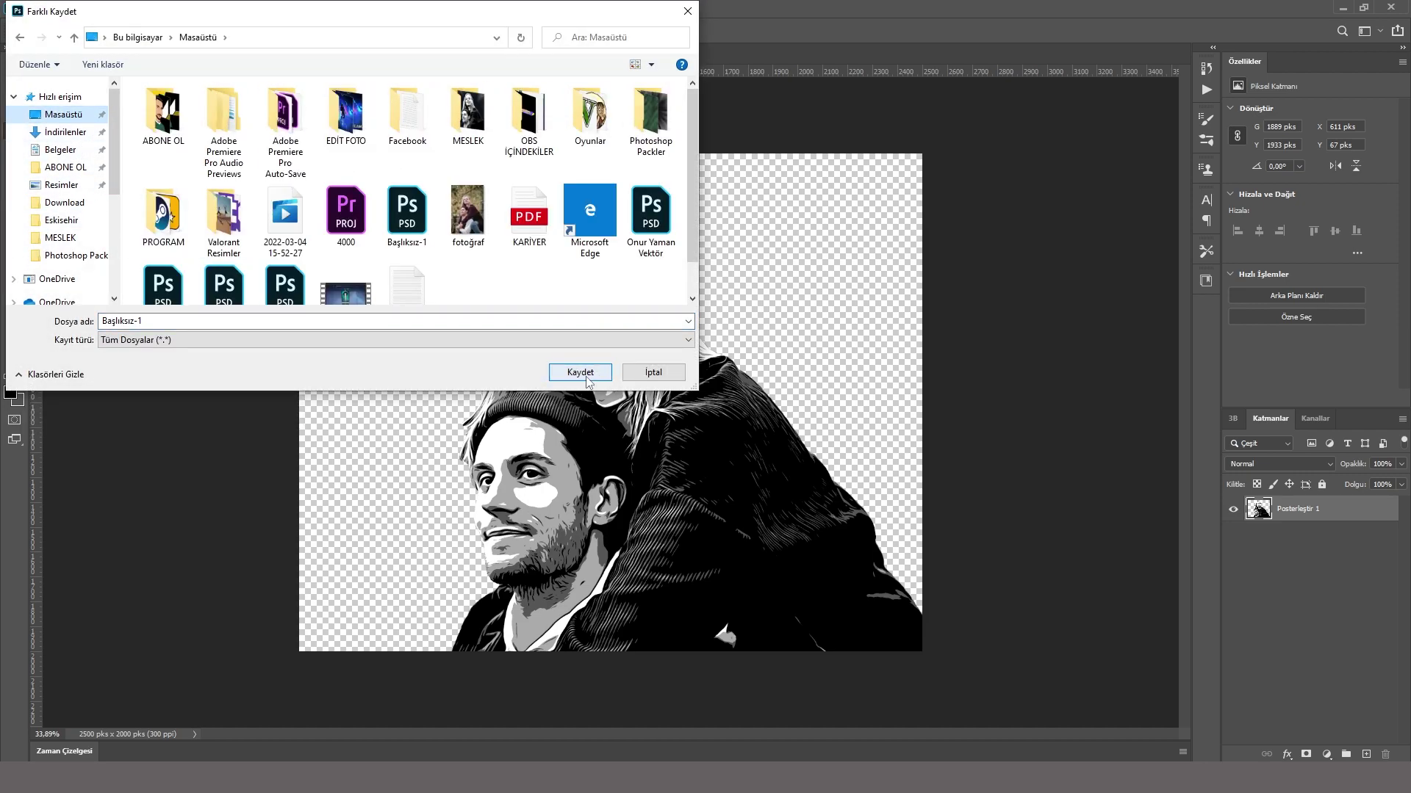
left_click(1342, 12)
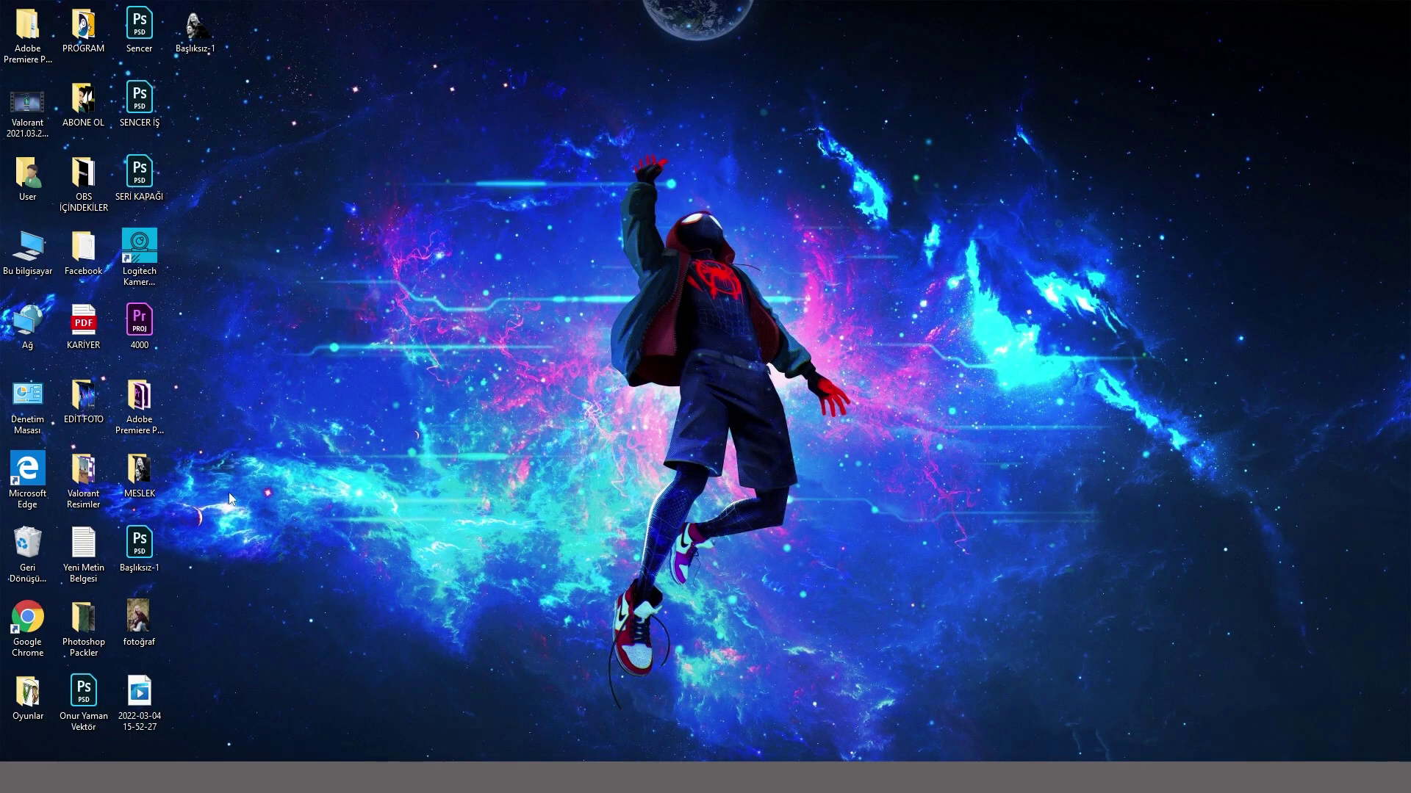
Step: Open Başlıksız-1.png from the desktop in Photos and maximize the viewer
double_click(195, 29)
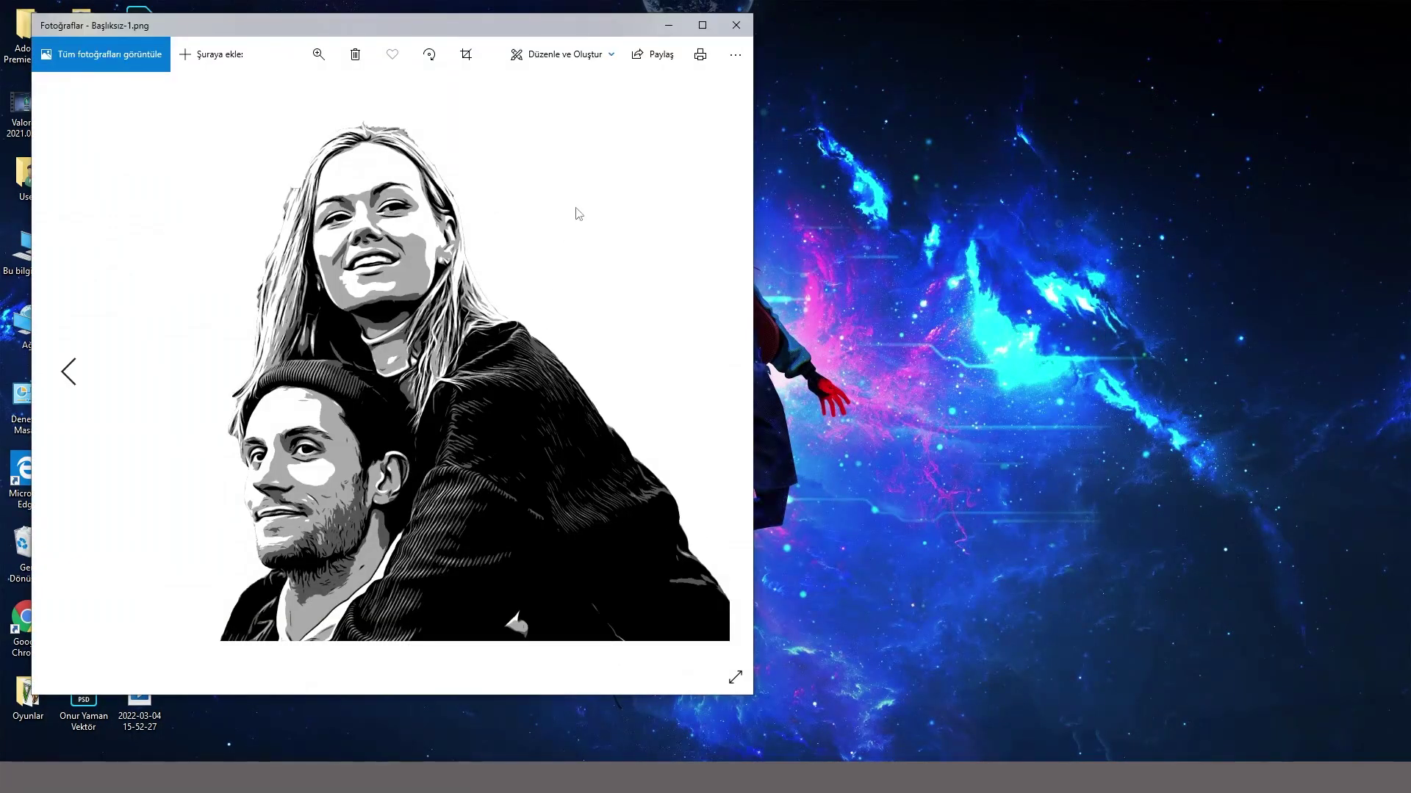
left_click(702, 25)
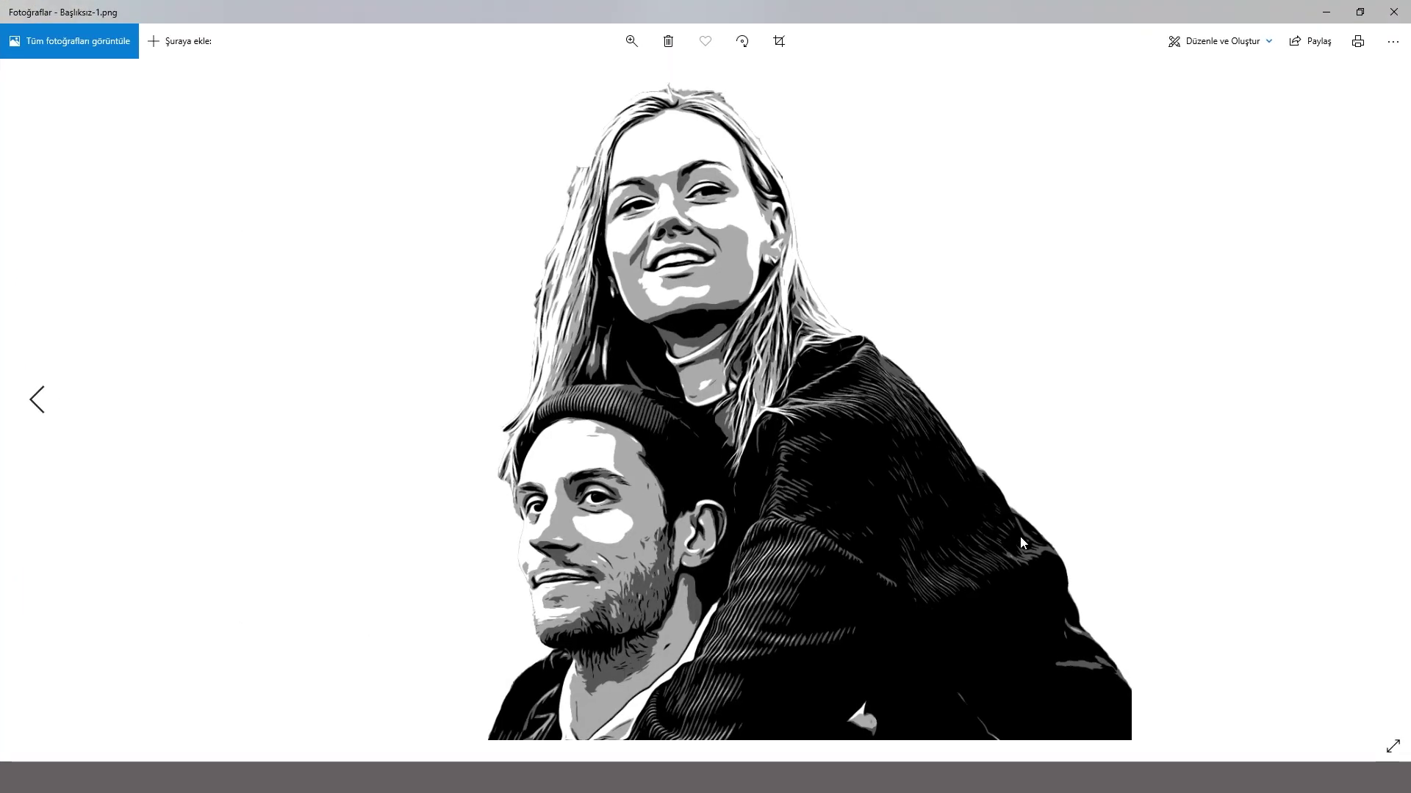